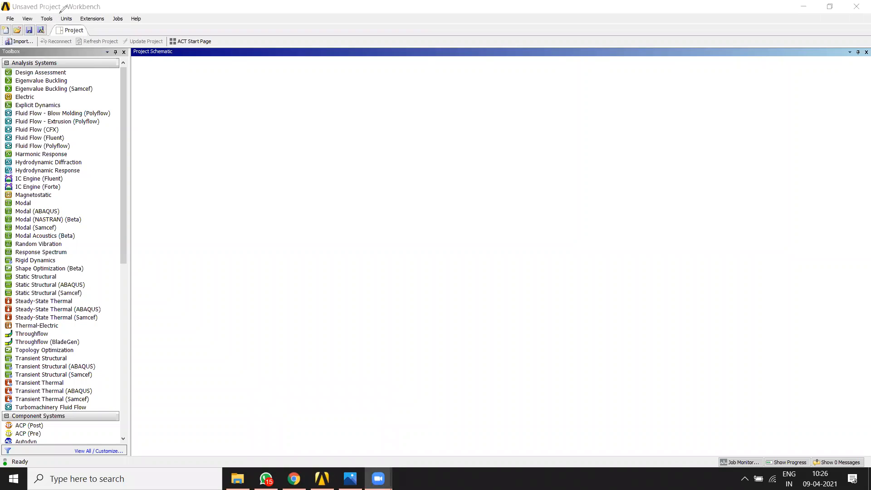
pyautogui.moveTo(81, 20)
pyautogui.mouseDown()
pyautogui.moveTo(67, 7)
pyautogui.moveTo(56, 18)
pyautogui.moveTo(84, 23)
pyautogui.moveTo(83, 12)
pyautogui.moveTo(59, 28)
pyautogui.moveTo(82, 12)
pyautogui.moveTo(59, 11)
pyautogui.moveTo(70, 28)
pyautogui.moveTo(86, 10)
pyautogui.moveTo(58, 14)
pyautogui.mouseUp()
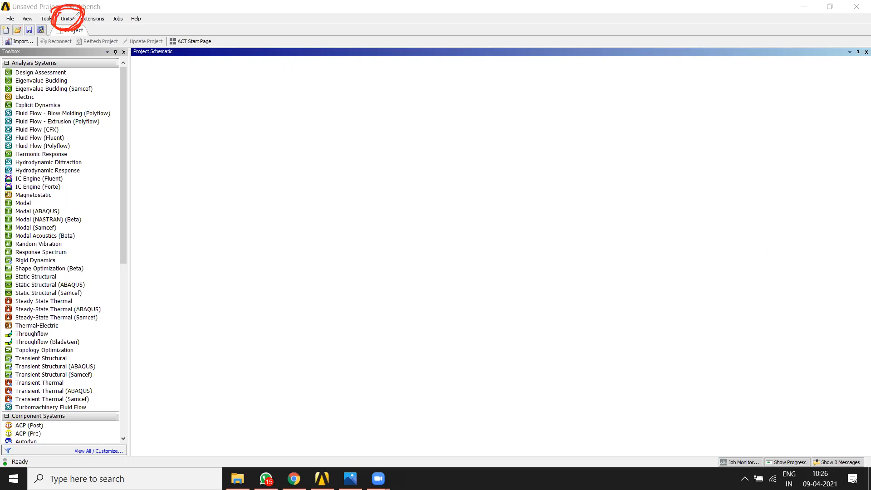
pyautogui.moveTo(100, 49); pyautogui.dragTo(77, 23)
# Step: Review the project's unit options and the full list of available unit systems without changing the active one
pyautogui.click(67, 19)
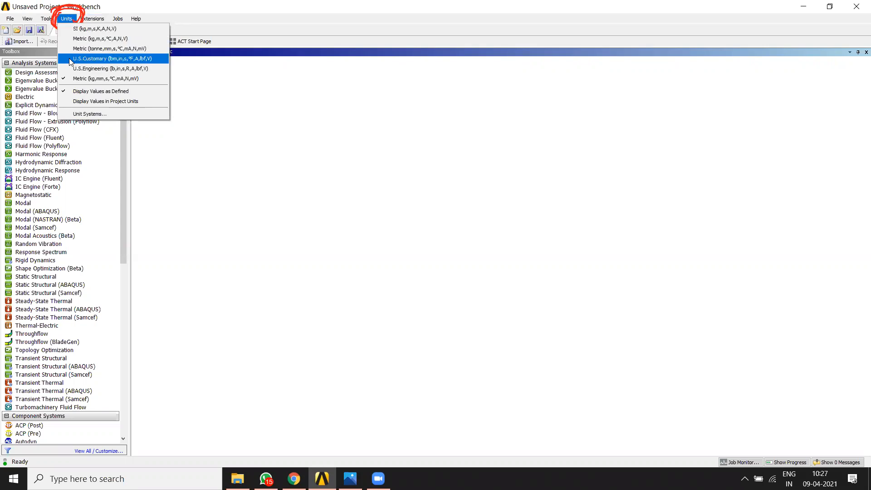
pyautogui.click(98, 115)
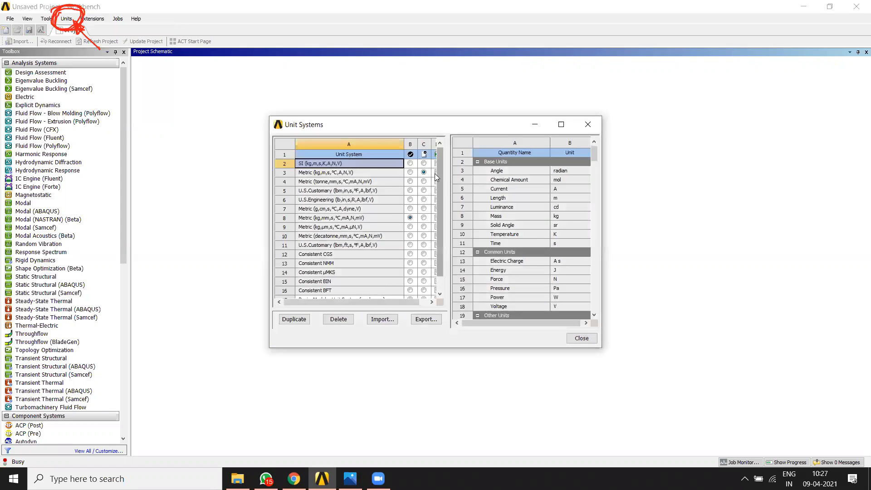
pyautogui.scroll(-1, 440, 190)
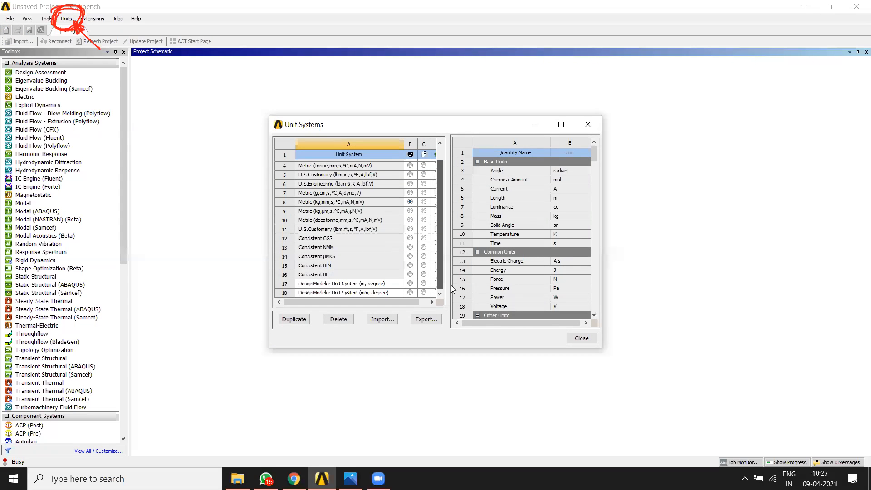
pyautogui.click(581, 338)
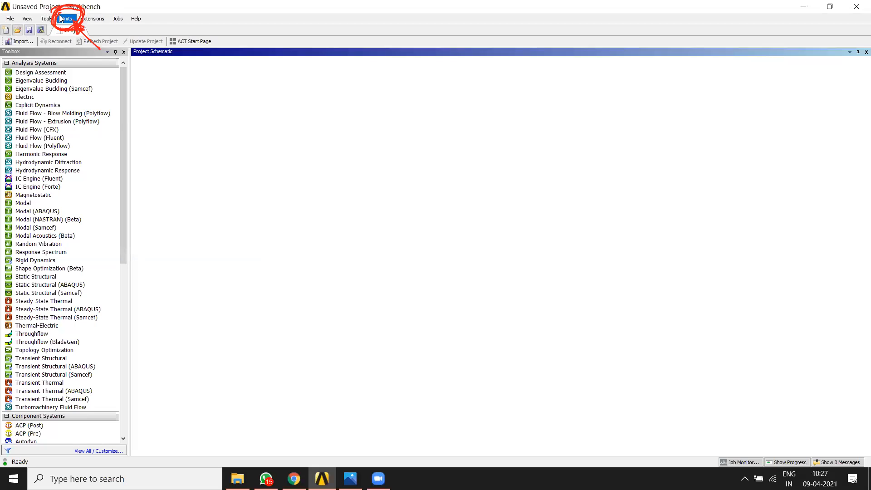
pyautogui.click(66, 19)
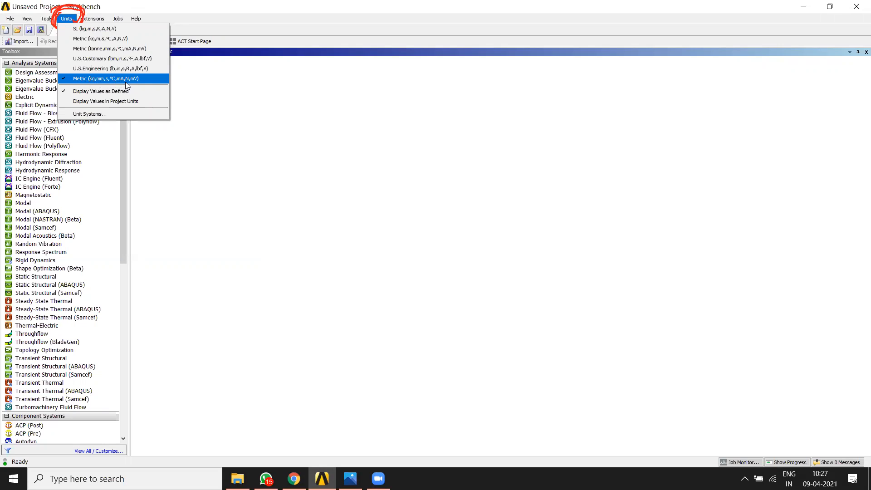
pyautogui.click(275, 124)
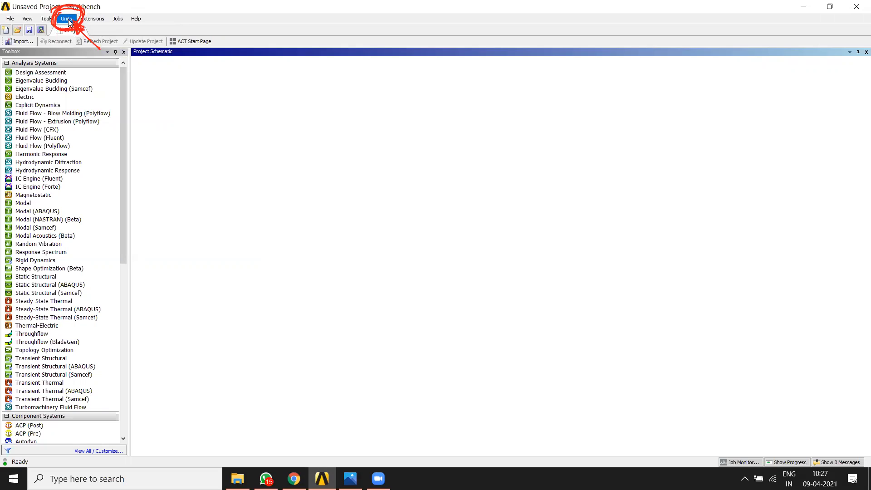
pyautogui.click(665, 54)
pyautogui.moveTo(4, 45)
pyautogui.mouseDown()
pyautogui.moveTo(131, 46)
pyautogui.moveTo(151, 424)
pyautogui.moveTo(67, 443)
pyautogui.moveTo(14, 285)
pyautogui.moveTo(6, 61)
pyautogui.moveTo(129, 45)
pyautogui.mouseUp()
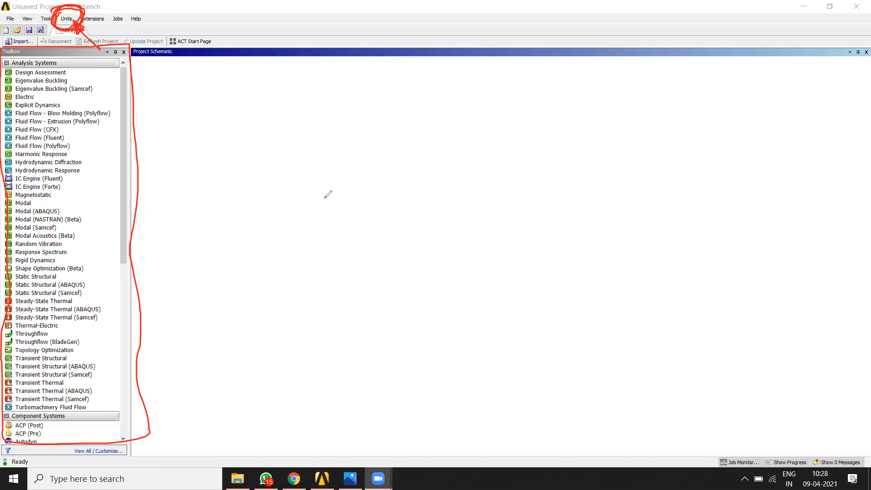
pyautogui.moveTo(244, 142)
pyautogui.mouseDown()
pyautogui.moveTo(222, 181)
pyautogui.moveTo(253, 160)
pyautogui.mouseUp()
pyautogui.moveTo(253, 203)
pyautogui.mouseDown()
pyautogui.moveTo(277, 158)
pyautogui.moveTo(329, 142)
pyautogui.moveTo(366, 133)
pyautogui.moveTo(399, 155)
pyautogui.moveTo(411, 138)
pyautogui.moveTo(412, 153)
pyautogui.mouseUp()
pyautogui.moveTo(502, 121); pyautogui.dragTo(519, 145)
pyautogui.moveTo(531, 129)
pyautogui.mouseDown()
pyautogui.moveTo(530, 142)
pyautogui.moveTo(542, 116)
pyautogui.moveTo(562, 128)
pyautogui.mouseUp()
pyautogui.moveTo(562, 113); pyautogui.dragTo(491, 159)
pyautogui.moveTo(300, 223); pyautogui.dragTo(301, 234)
pyautogui.moveTo(294, 222)
pyautogui.mouseDown()
pyautogui.moveTo(320, 255)
pyautogui.moveTo(344, 218)
pyautogui.moveTo(361, 229)
pyautogui.moveTo(370, 210)
pyautogui.mouseUp()
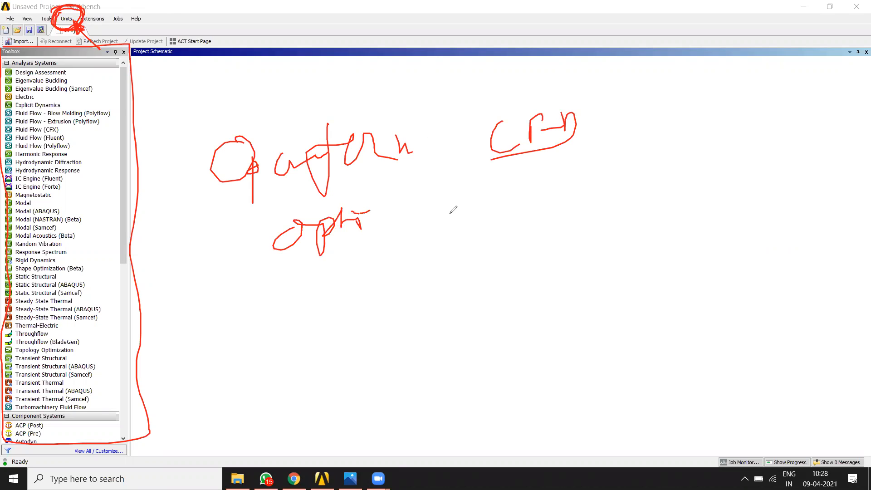
pyautogui.moveTo(507, 172); pyautogui.dragTo(499, 198)
pyautogui.moveTo(513, 169)
pyautogui.mouseDown()
pyautogui.moveTo(512, 194)
pyautogui.moveTo(565, 177)
pyautogui.mouseUp()
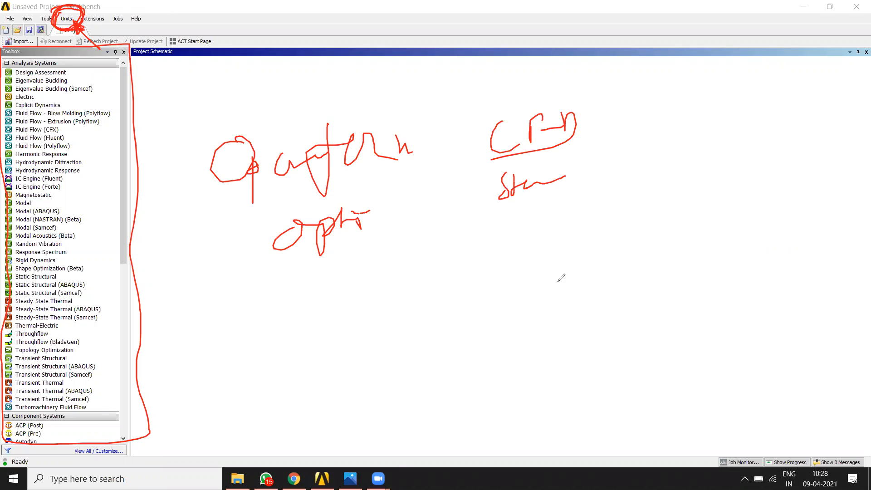
pyautogui.moveTo(280, 312)
pyautogui.mouseDown()
pyautogui.moveTo(314, 318)
pyautogui.moveTo(390, 284)
pyautogui.moveTo(456, 271)
pyautogui.moveTo(497, 249)
pyautogui.mouseUp()
pyautogui.moveTo(490, 245); pyautogui.dragTo(492, 256)
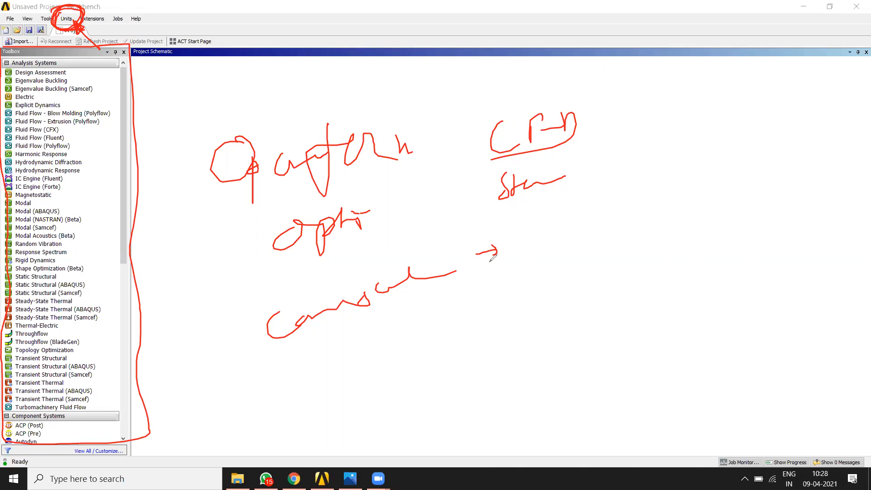
pyautogui.moveTo(382, 338)
pyautogui.mouseDown()
pyautogui.moveTo(357, 387)
pyautogui.moveTo(400, 359)
pyautogui.moveTo(443, 354)
pyautogui.moveTo(464, 337)
pyautogui.moveTo(553, 309)
pyautogui.moveTo(541, 325)
pyautogui.mouseUp()
pyautogui.moveTo(69, 69)
pyautogui.mouseDown()
pyautogui.moveTo(18, 64)
pyautogui.moveTo(5, 281)
pyautogui.moveTo(140, 318)
pyautogui.mouseUp()
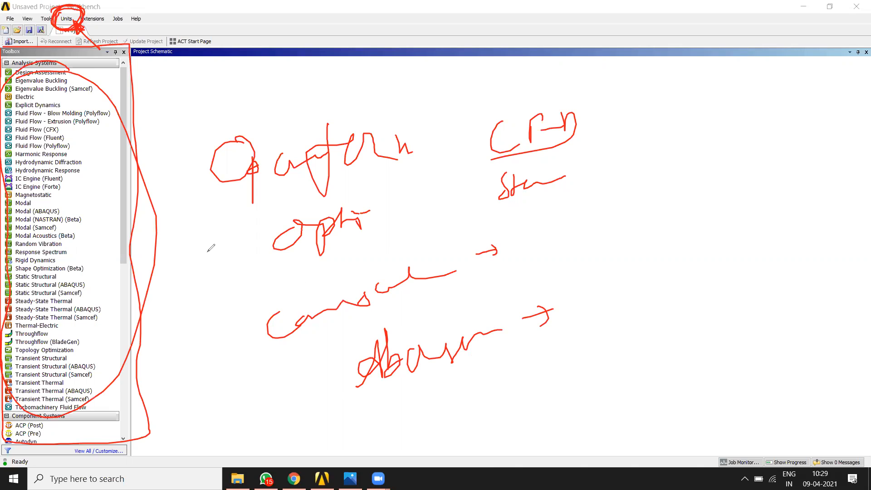
pyautogui.moveTo(716, 84)
pyautogui.mouseDown()
pyautogui.moveTo(747, 106)
pyautogui.moveTo(716, 81)
pyautogui.moveTo(715, 109)
pyautogui.mouseUp()
pyautogui.moveTo(707, 110); pyautogui.dragTo(738, 107)
pyautogui.moveTo(682, 84); pyautogui.dragTo(721, 78)
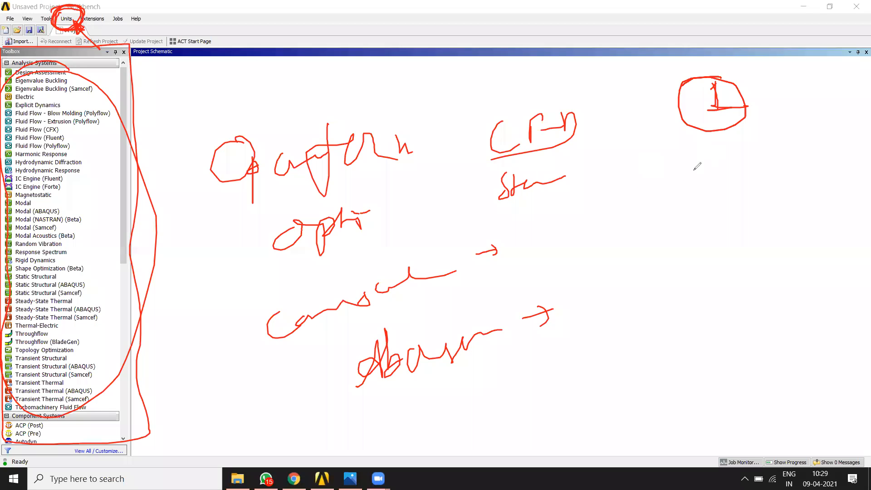
pyautogui.moveTo(681, 175); pyautogui.dragTo(701, 182)
pyautogui.moveTo(700, 155); pyautogui.dragTo(699, 152)
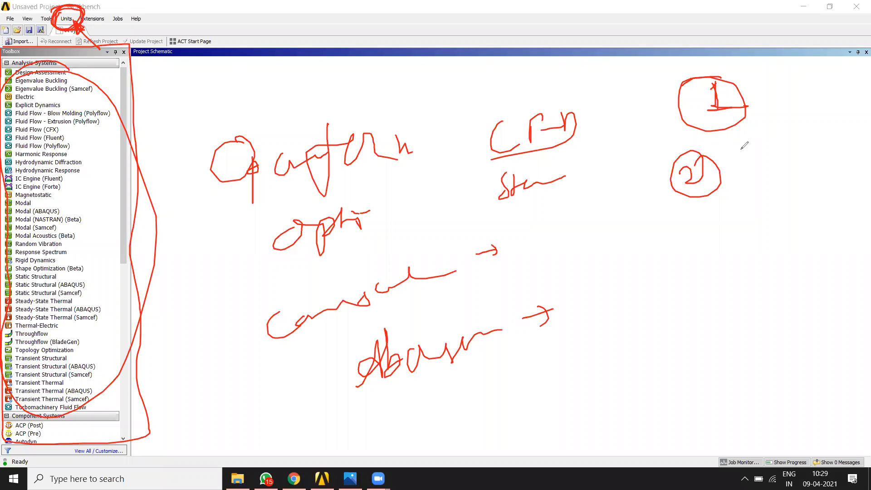
pyautogui.moveTo(744, 141)
pyautogui.mouseDown()
pyautogui.moveTo(752, 150)
pyautogui.moveTo(849, 110)
pyautogui.mouseUp()
pyautogui.moveTo(764, 176)
pyautogui.mouseDown()
pyautogui.moveTo(753, 181)
pyautogui.moveTo(757, 195)
pyautogui.moveTo(818, 148)
pyautogui.moveTo(817, 159)
pyautogui.moveTo(838, 150)
pyautogui.mouseUp()
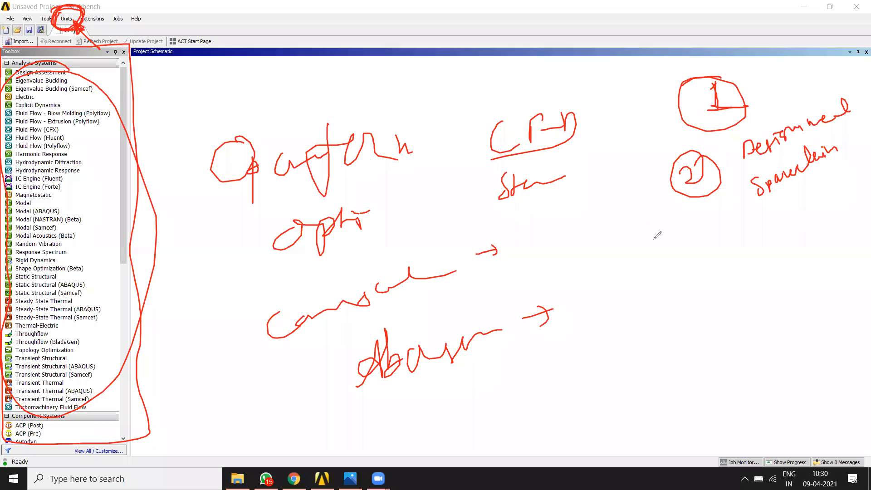
pyautogui.moveTo(687, 216)
pyautogui.mouseDown()
pyautogui.moveTo(697, 269)
pyautogui.moveTo(678, 221)
pyautogui.mouseUp()
pyautogui.moveTo(675, 233)
pyautogui.mouseDown()
pyautogui.moveTo(691, 245)
pyautogui.moveTo(683, 250)
pyautogui.mouseUp()
pyautogui.moveTo(731, 214)
pyautogui.mouseDown()
pyautogui.moveTo(730, 239)
pyautogui.moveTo(822, 210)
pyautogui.moveTo(853, 213)
pyautogui.mouseUp()
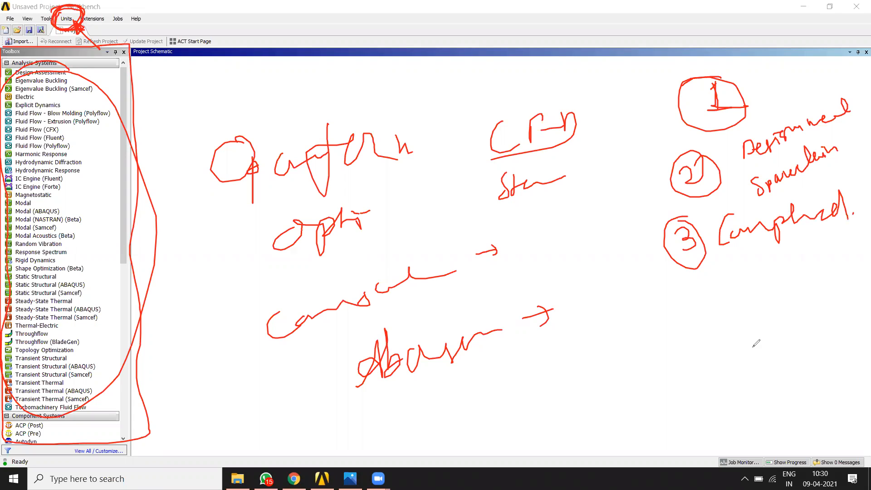
pyautogui.press('e')
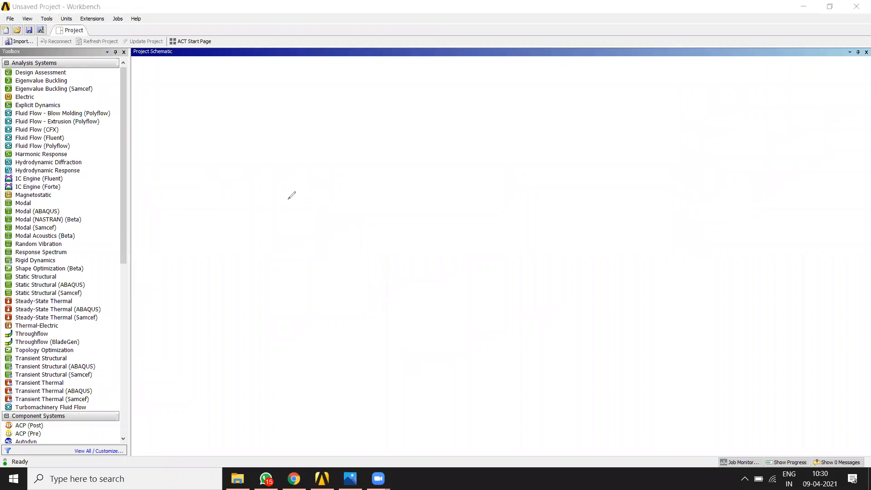
pyautogui.moveTo(172, 83)
pyautogui.mouseDown()
pyautogui.moveTo(233, 136)
pyautogui.moveTo(170, 145)
pyautogui.mouseUp()
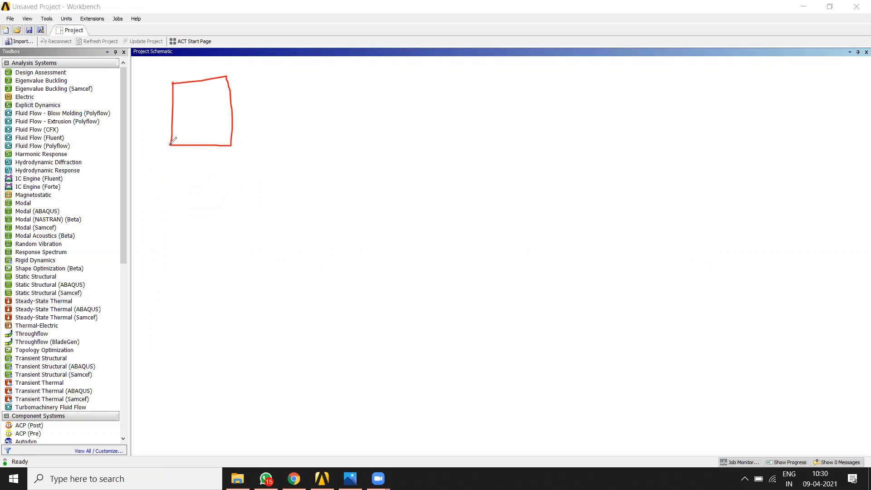
pyautogui.moveTo(182, 156)
pyautogui.mouseDown()
pyautogui.moveTo(171, 172)
pyautogui.moveTo(187, 172)
pyautogui.mouseUp()
pyautogui.moveTo(183, 161)
pyautogui.mouseDown()
pyautogui.moveTo(213, 156)
pyautogui.moveTo(223, 167)
pyautogui.mouseUp()
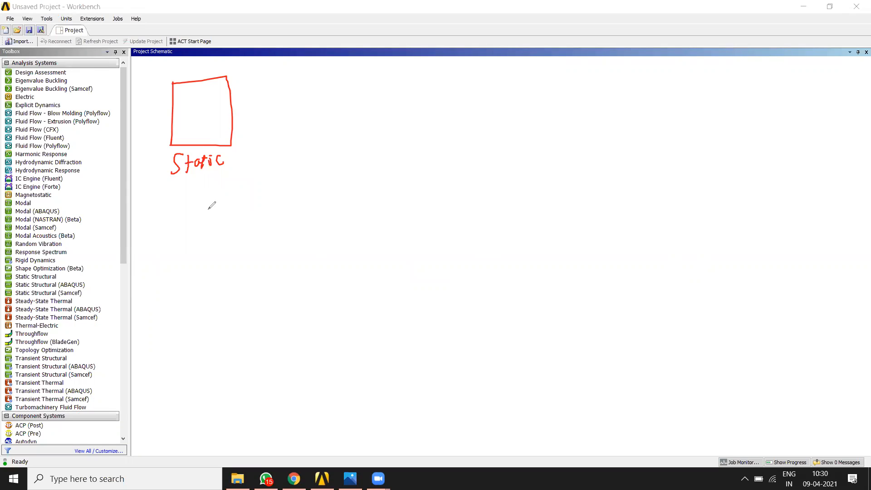
pyautogui.moveTo(234, 117)
pyautogui.mouseDown()
pyautogui.moveTo(275, 117)
pyautogui.moveTo(271, 123)
pyautogui.mouseUp()
pyautogui.moveTo(283, 159)
pyautogui.mouseDown()
pyautogui.moveTo(289, 87)
pyautogui.moveTo(356, 154)
pyautogui.moveTo(287, 157)
pyautogui.mouseUp()
pyautogui.moveTo(314, 108)
pyautogui.mouseDown()
pyautogui.moveTo(324, 120)
pyautogui.moveTo(350, 113)
pyautogui.mouseUp()
pyautogui.click(297, 199)
pyautogui.moveTo(297, 198)
pyautogui.mouseDown()
pyautogui.moveTo(320, 207)
pyautogui.moveTo(333, 198)
pyautogui.mouseUp()
pyautogui.moveTo(285, 262)
pyautogui.mouseDown()
pyautogui.moveTo(289, 274)
pyautogui.moveTo(342, 255)
pyautogui.mouseUp()
pyautogui.moveTo(346, 240); pyautogui.dragTo(324, 300)
pyautogui.moveTo(279, 303); pyautogui.dragTo(325, 307)
pyautogui.moveTo(421, 113)
pyautogui.mouseDown()
pyautogui.moveTo(452, 208)
pyautogui.moveTo(442, 282)
pyautogui.mouseUp()
pyautogui.moveTo(507, 180); pyautogui.dragTo(520, 210)
pyautogui.moveTo(509, 194)
pyautogui.mouseDown()
pyautogui.moveTo(522, 194)
pyautogui.moveTo(521, 181)
pyautogui.moveTo(553, 199)
pyautogui.moveTo(532, 217)
pyautogui.mouseUp()
pyautogui.moveTo(564, 189); pyautogui.dragTo(567, 215)
pyautogui.moveTo(567, 189); pyautogui.dragTo(568, 201)
pyautogui.click(599, 196)
pyautogui.moveTo(613, 163)
pyautogui.mouseDown()
pyautogui.moveTo(633, 193)
pyautogui.moveTo(699, 185)
pyautogui.mouseUp()
pyautogui.moveTo(497, 259); pyautogui.dragTo(682, 229)
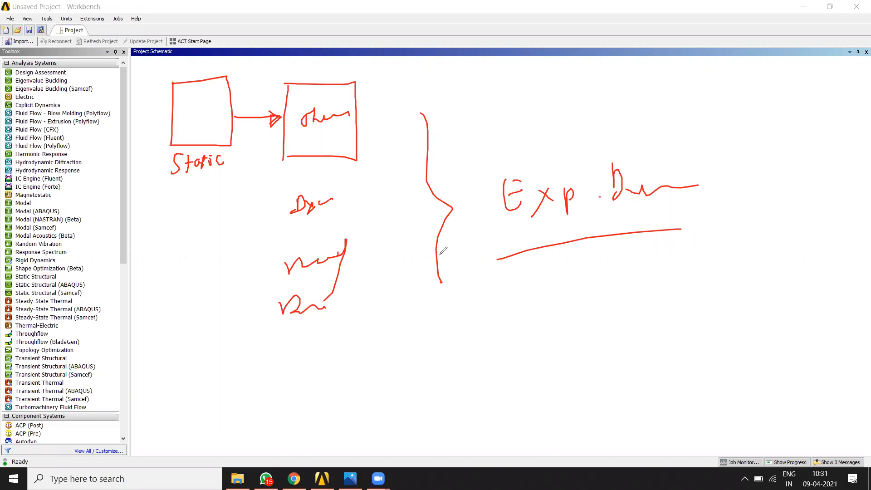
pyautogui.moveTo(493, 234); pyautogui.dragTo(725, 227)
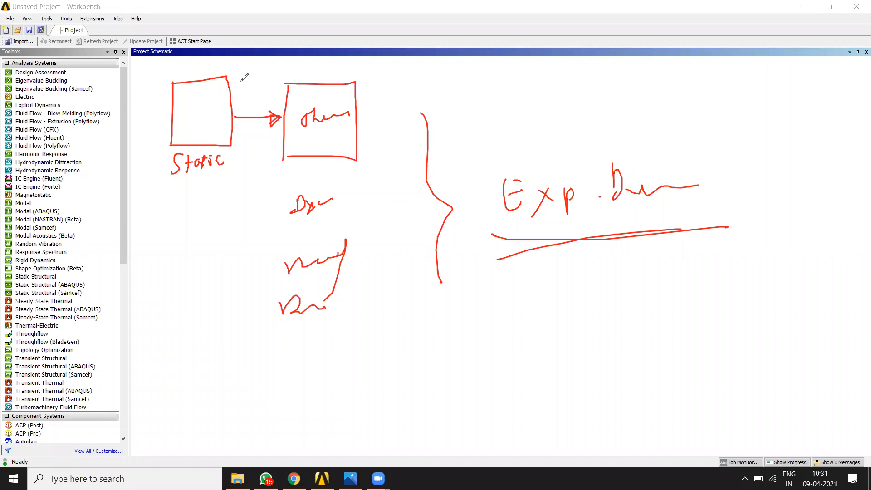
pyautogui.click(228, 94)
pyautogui.moveTo(243, 91)
pyautogui.mouseDown()
pyautogui.moveTo(230, 98)
pyautogui.moveTo(238, 104)
pyautogui.moveTo(231, 125)
pyautogui.moveTo(232, 111)
pyautogui.moveTo(286, 112)
pyautogui.mouseUp()
pyautogui.moveTo(275, 105); pyautogui.dragTo(277, 121)
pyautogui.moveTo(351, 89)
pyautogui.mouseDown()
pyautogui.moveTo(342, 81)
pyautogui.moveTo(284, 104)
pyautogui.mouseUp()
pyautogui.moveTo(299, 157)
pyautogui.mouseDown()
pyautogui.moveTo(335, 75)
pyautogui.moveTo(343, 89)
pyautogui.moveTo(331, 90)
pyautogui.mouseUp()
pyautogui.moveTo(345, 123)
pyautogui.mouseDown()
pyautogui.moveTo(335, 199)
pyautogui.moveTo(320, 203)
pyautogui.mouseUp()
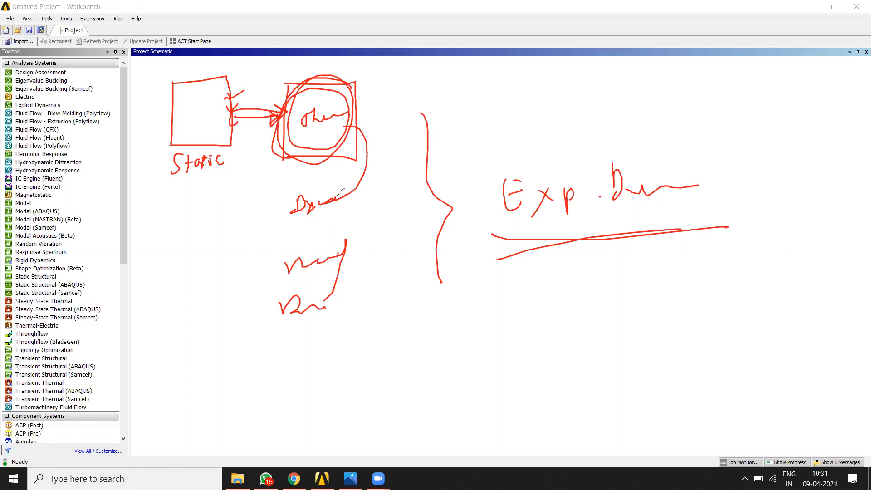
pyautogui.moveTo(345, 128)
pyautogui.mouseDown()
pyautogui.moveTo(356, 168)
pyautogui.moveTo(351, 295)
pyautogui.mouseUp()
pyautogui.moveTo(368, 232)
pyautogui.mouseDown()
pyautogui.moveTo(412, 228)
pyautogui.moveTo(423, 217)
pyautogui.moveTo(417, 223)
pyautogui.mouseUp()
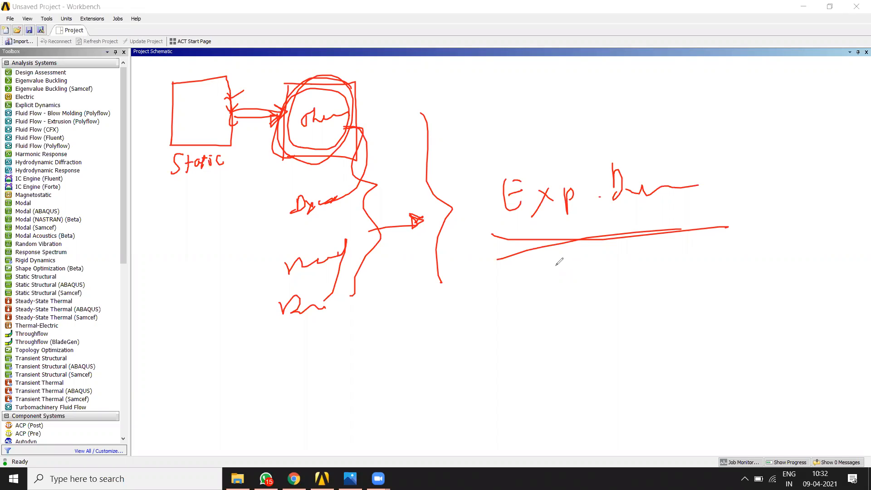
pyautogui.press('e')
pyautogui.click(603, 70)
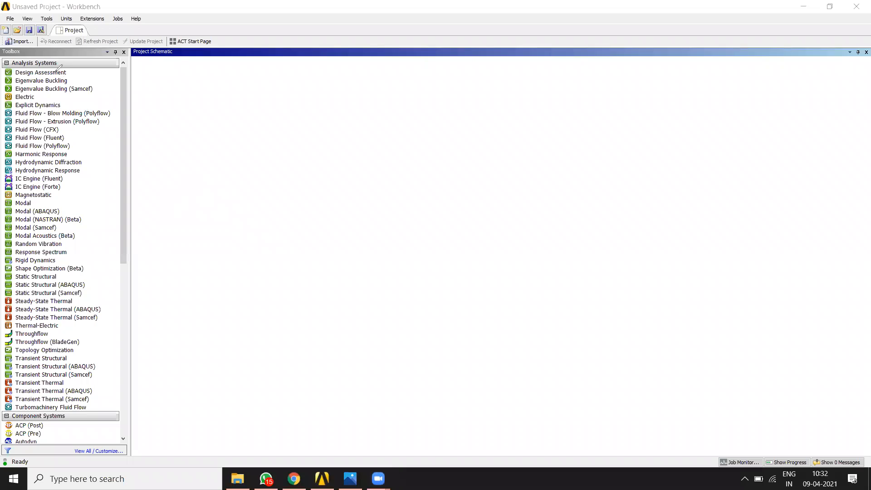
pyautogui.moveTo(72, 78); pyautogui.dragTo(93, 71)
pyautogui.moveTo(69, 103); pyautogui.dragTo(85, 100)
pyautogui.moveTo(4, 137)
pyautogui.mouseDown()
pyautogui.moveTo(79, 190)
pyautogui.moveTo(90, 160)
pyautogui.moveTo(1, 152)
pyautogui.mouseUp()
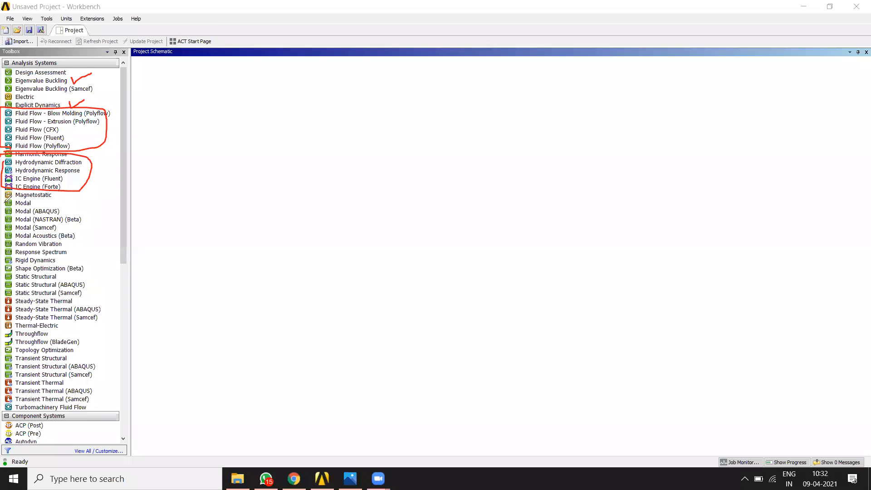
pyautogui.moveTo(6, 199); pyautogui.dragTo(1, 208)
pyautogui.moveTo(67, 242)
pyautogui.mouseDown()
pyautogui.moveTo(80, 239)
pyautogui.moveTo(62, 254)
pyautogui.moveTo(2, 259)
pyautogui.moveTo(27, 267)
pyautogui.moveTo(83, 256)
pyautogui.mouseUp()
pyautogui.click(66, 259)
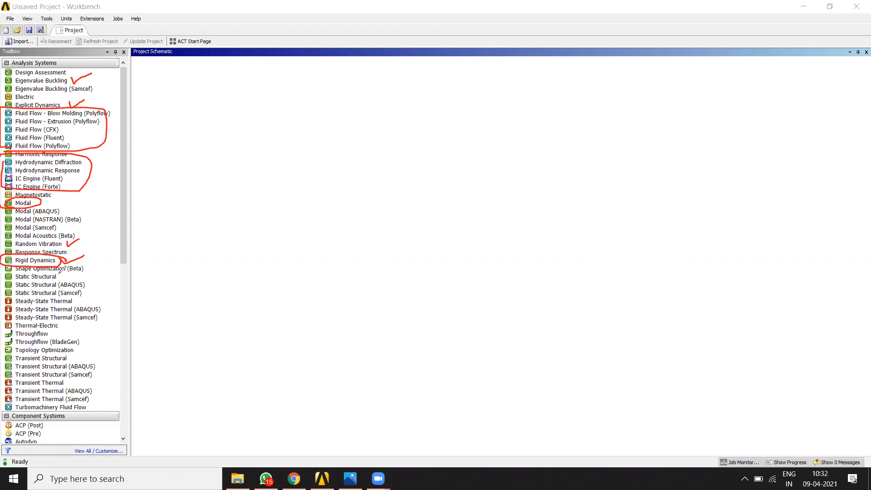
pyautogui.moveTo(2, 281)
pyautogui.mouseDown()
pyautogui.moveTo(34, 282)
pyautogui.moveTo(6, 282)
pyautogui.mouseUp()
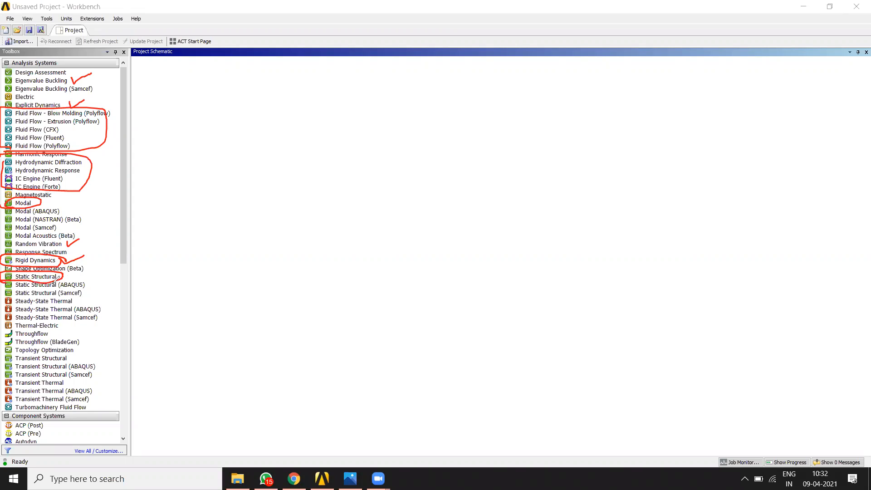
pyautogui.click(569, 71)
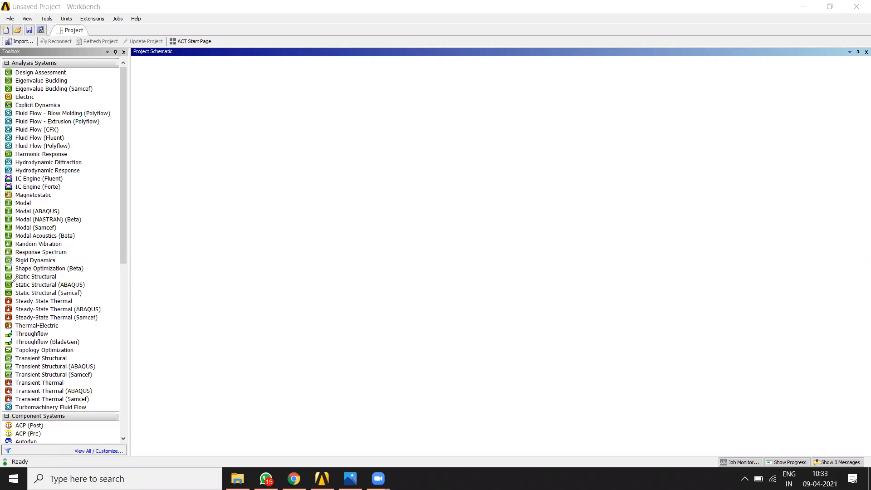
pyautogui.moveTo(5, 268)
pyautogui.mouseDown()
pyautogui.moveTo(88, 270)
pyautogui.moveTo(72, 261)
pyautogui.moveTo(7, 273)
pyautogui.mouseUp()
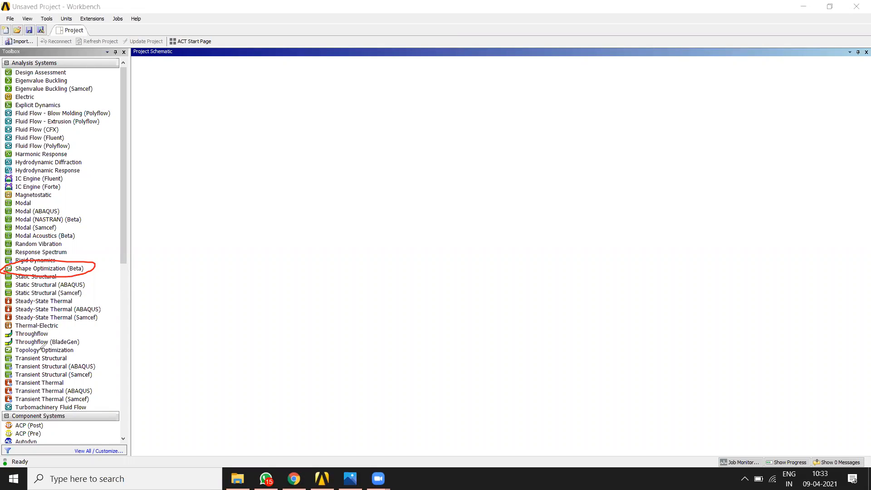
pyautogui.moveTo(11, 354)
pyautogui.mouseDown()
pyautogui.moveTo(27, 362)
pyautogui.moveTo(79, 357)
pyautogui.moveTo(5, 355)
pyautogui.mouseUp()
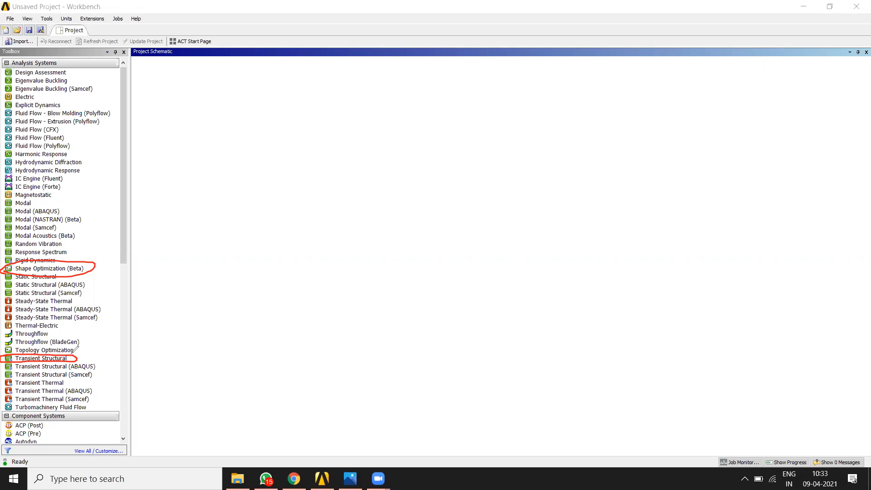
pyautogui.moveTo(9, 301)
pyautogui.mouseDown()
pyautogui.moveTo(73, 308)
pyautogui.moveTo(82, 299)
pyautogui.moveTo(5, 297)
pyautogui.moveTo(14, 305)
pyautogui.mouseUp()
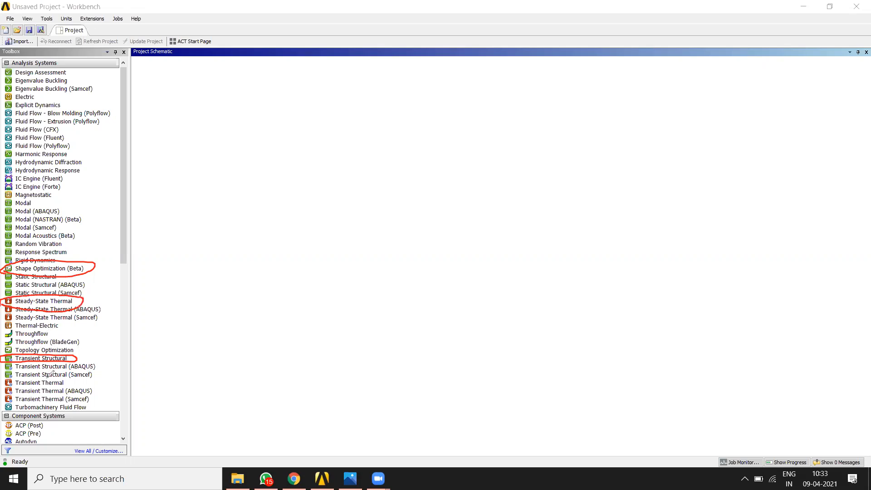
pyautogui.moveTo(63, 376)
pyautogui.mouseDown()
pyautogui.moveTo(46, 387)
pyautogui.moveTo(98, 381)
pyautogui.moveTo(112, 320)
pyautogui.moveTo(83, 298)
pyautogui.mouseUp()
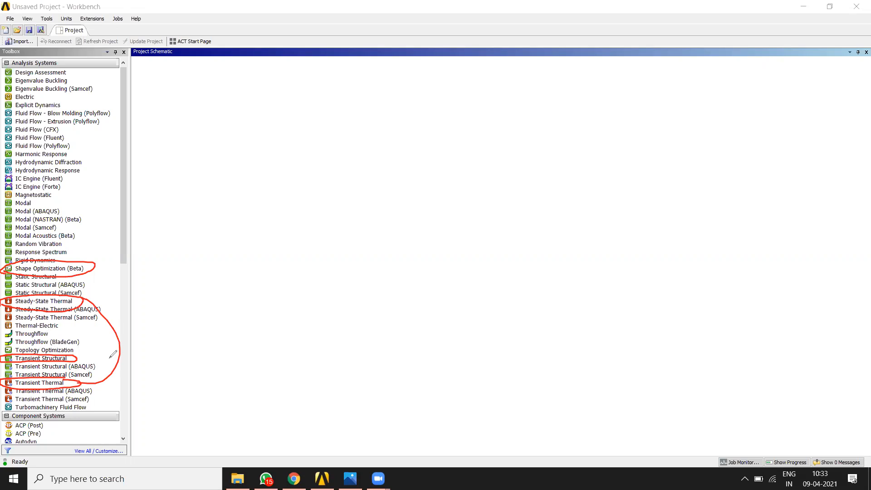
pyautogui.click(555, 71)
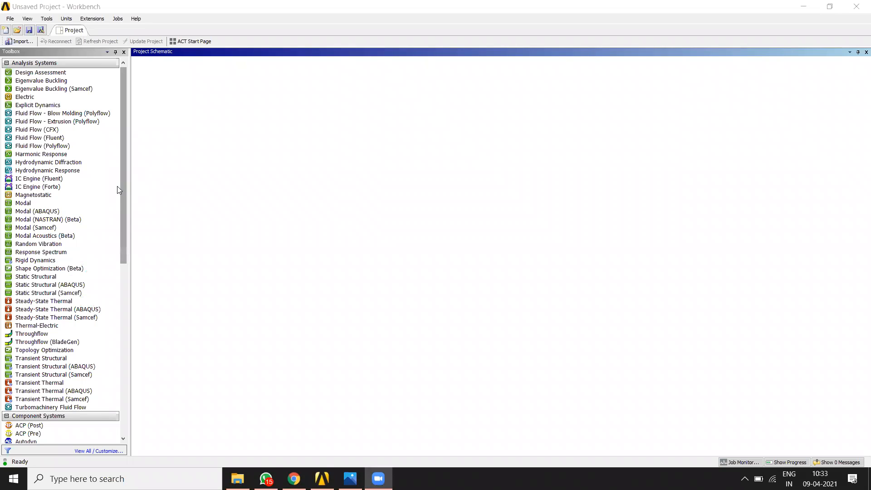
# Step: Add a standalone Static Structural analysis system to the empty project schematic
pyautogui.click(78, 276)
pyautogui.moveTo(126, 238); pyautogui.dragTo(120, 300)
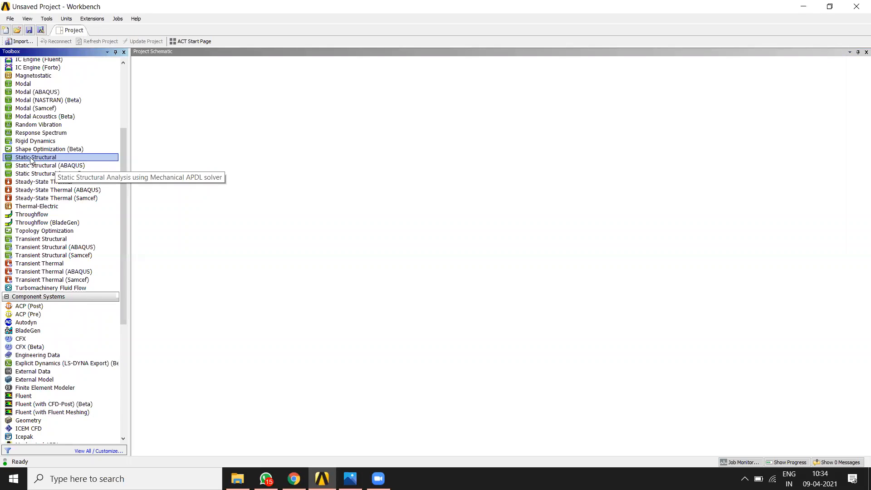
pyautogui.moveTo(27, 160); pyautogui.dragTo(190, 99)
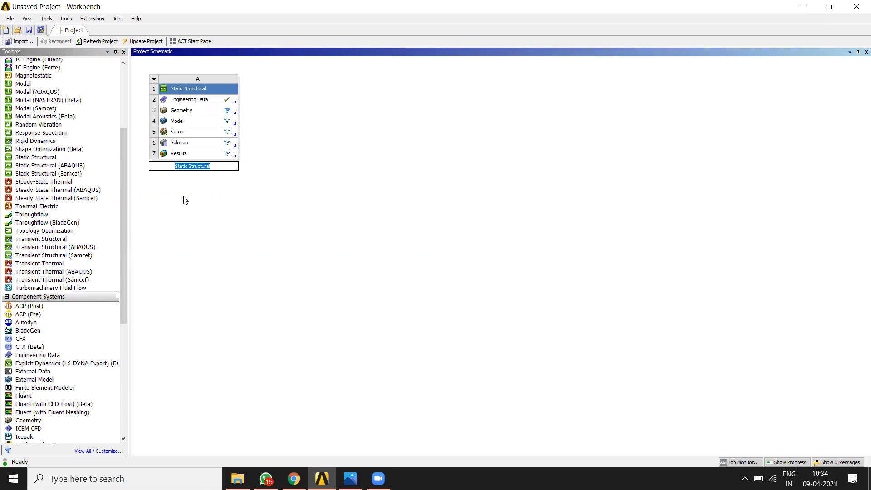
# Step: Name the new Static Structural system LED_TV_SSA
pyautogui.write('LED')
pyautogui.write('_TV')
pyautogui.write('_ANa')
pyautogui.press('BackSpace')
pyautogui.press('BackSpace')
pyautogui.press('BackSpace')
pyautogui.write('SSA')
pyautogui.press('Return')
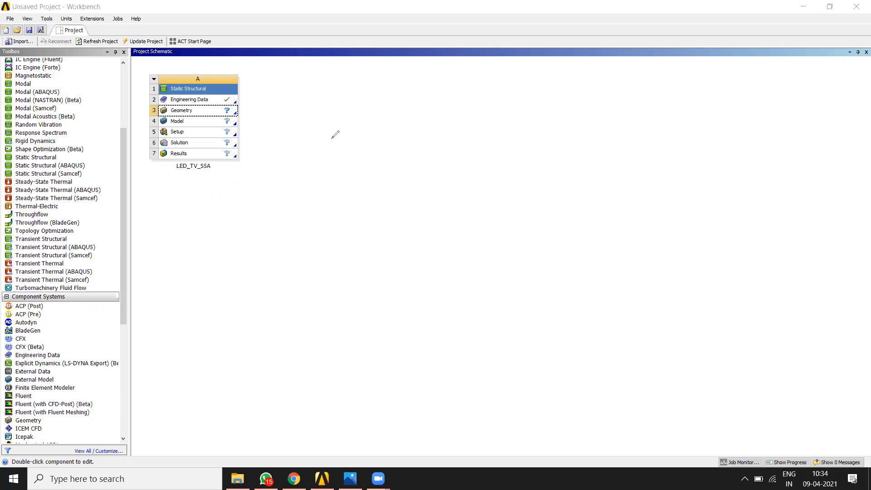
pyautogui.moveTo(280, 115)
pyautogui.mouseDown()
pyautogui.moveTo(331, 108)
pyautogui.moveTo(318, 202)
pyautogui.moveTo(320, 290)
pyautogui.moveTo(313, 286)
pyautogui.mouseUp()
pyautogui.moveTo(245, 93); pyautogui.dragTo(312, 69)
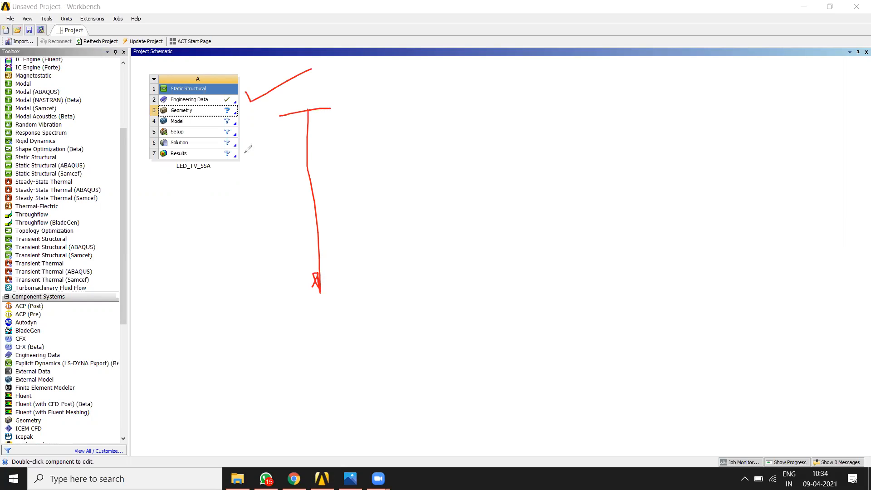
pyautogui.moveTo(251, 110); pyautogui.dragTo(248, 167)
pyautogui.moveTo(586, 102); pyautogui.dragTo(595, 139)
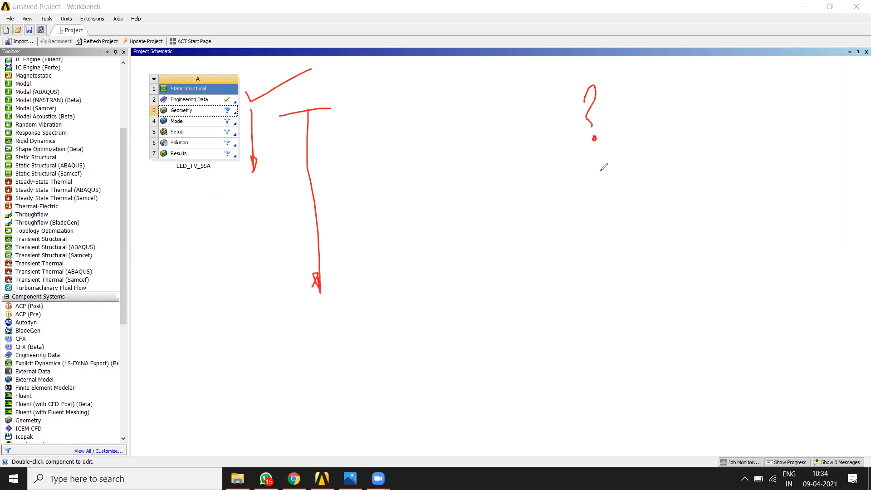
pyautogui.moveTo(590, 192)
pyautogui.mouseDown()
pyautogui.moveTo(595, 156)
pyautogui.moveTo(611, 152)
pyautogui.moveTo(624, 202)
pyautogui.moveTo(617, 209)
pyautogui.moveTo(624, 202)
pyautogui.moveTo(591, 249)
pyautogui.moveTo(599, 282)
pyautogui.moveTo(557, 394)
pyautogui.moveTo(583, 352)
pyautogui.mouseUp()
pyautogui.moveTo(566, 397); pyautogui.dragTo(584, 390)
pyautogui.moveTo(722, 310); pyautogui.dragTo(736, 346)
pyautogui.moveTo(816, 271)
pyautogui.mouseDown()
pyautogui.moveTo(847, 266)
pyautogui.moveTo(826, 288)
pyautogui.moveTo(819, 316)
pyautogui.moveTo(827, 308)
pyautogui.mouseUp()
pyautogui.moveTo(644, 85)
pyautogui.mouseDown()
pyautogui.moveTo(543, 115)
pyautogui.moveTo(589, 424)
pyautogui.moveTo(689, 415)
pyautogui.mouseUp()
pyautogui.moveTo(861, 307)
pyautogui.mouseDown()
pyautogui.moveTo(753, 286)
pyautogui.moveTo(626, 80)
pyautogui.mouseUp()
pyautogui.moveTo(354, 238)
pyautogui.mouseDown()
pyautogui.moveTo(363, 270)
pyautogui.moveTo(449, 199)
pyautogui.mouseUp()
pyautogui.click(351, 238)
pyautogui.moveTo(351, 238); pyautogui.dragTo(454, 208)
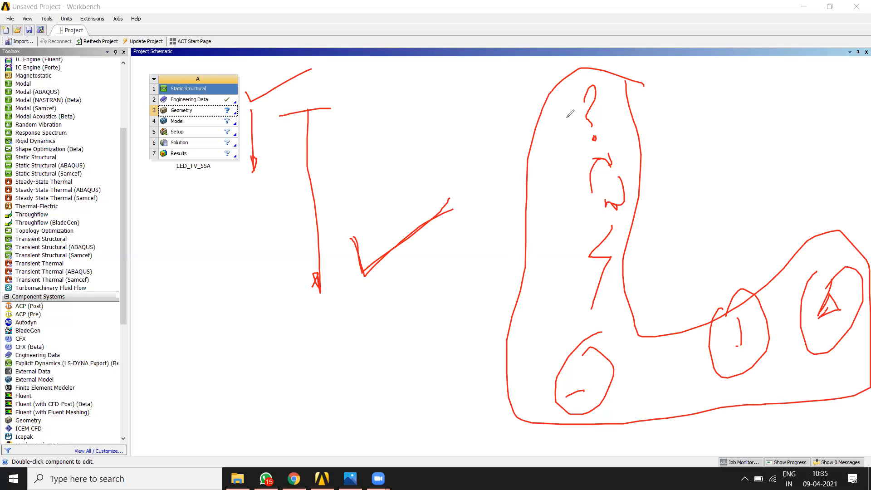
pyautogui.click(563, 62)
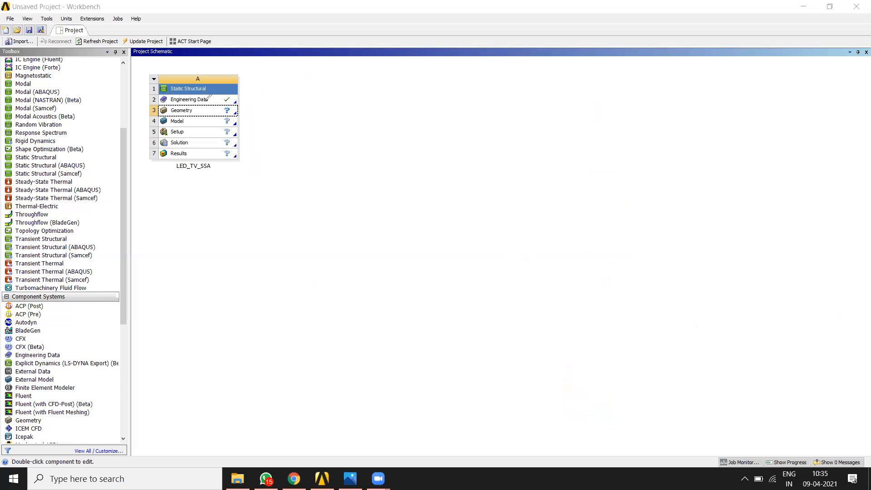
pyautogui.moveTo(187, 92)
pyautogui.mouseDown()
pyautogui.moveTo(146, 96)
pyautogui.moveTo(152, 105)
pyautogui.moveTo(241, 103)
pyautogui.moveTo(210, 96)
pyautogui.mouseUp()
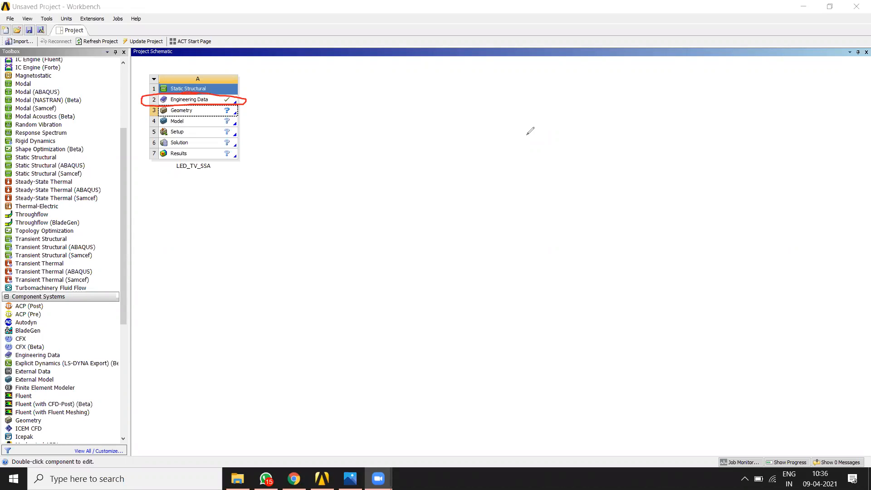
pyautogui.moveTo(465, 148)
pyautogui.mouseDown()
pyautogui.moveTo(474, 97)
pyautogui.moveTo(483, 110)
pyautogui.moveTo(507, 89)
pyautogui.moveTo(562, 138)
pyautogui.moveTo(591, 96)
pyautogui.moveTo(625, 91)
pyautogui.moveTo(653, 122)
pyautogui.mouseUp()
pyautogui.moveTo(645, 85); pyautogui.dragTo(648, 89)
pyautogui.moveTo(679, 88)
pyautogui.mouseDown()
pyautogui.moveTo(664, 103)
pyautogui.moveTo(705, 103)
pyautogui.moveTo(712, 130)
pyautogui.mouseUp()
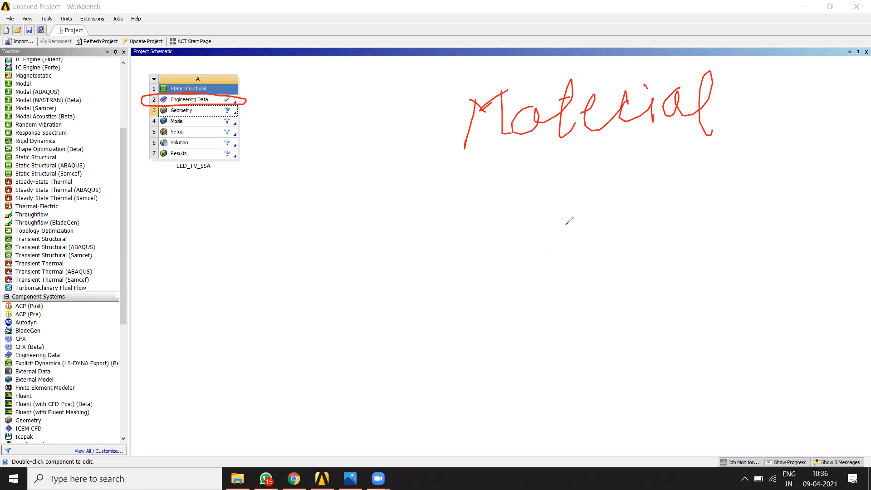
pyautogui.moveTo(561, 155); pyautogui.dragTo(321, 240)
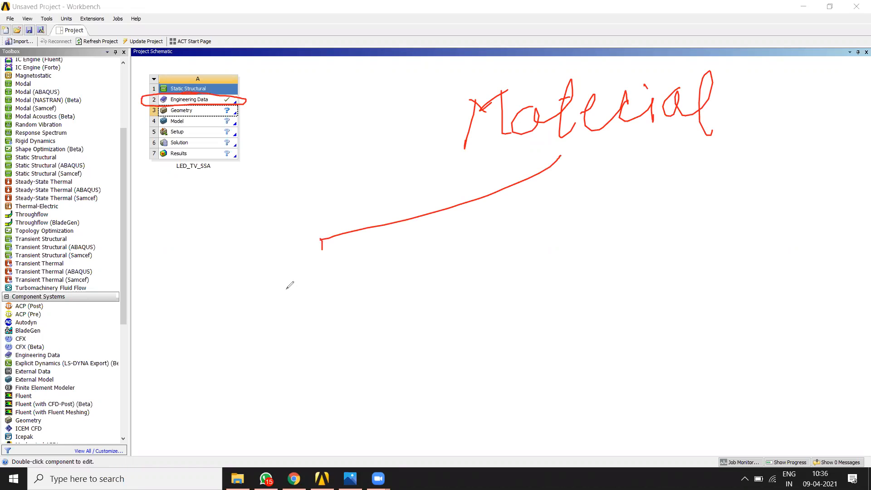
pyautogui.moveTo(247, 258)
pyautogui.mouseDown()
pyautogui.moveTo(261, 316)
pyautogui.moveTo(272, 307)
pyautogui.mouseUp()
pyautogui.click(266, 290)
pyautogui.moveTo(290, 266)
pyautogui.mouseDown()
pyautogui.moveTo(285, 313)
pyautogui.moveTo(312, 295)
pyautogui.moveTo(319, 306)
pyautogui.moveTo(383, 288)
pyautogui.moveTo(380, 326)
pyautogui.mouseUp()
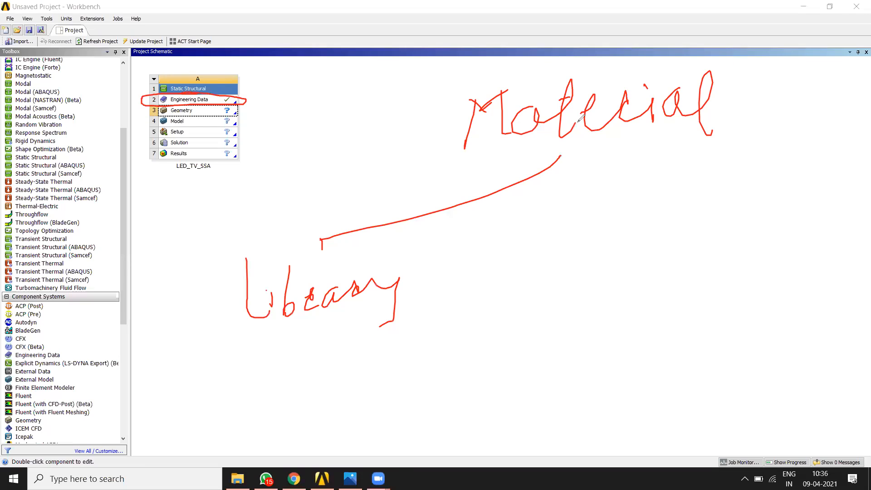
pyautogui.moveTo(560, 156)
pyautogui.mouseDown()
pyautogui.moveTo(570, 167)
pyautogui.moveTo(728, 207)
pyautogui.moveTo(728, 218)
pyautogui.mouseUp()
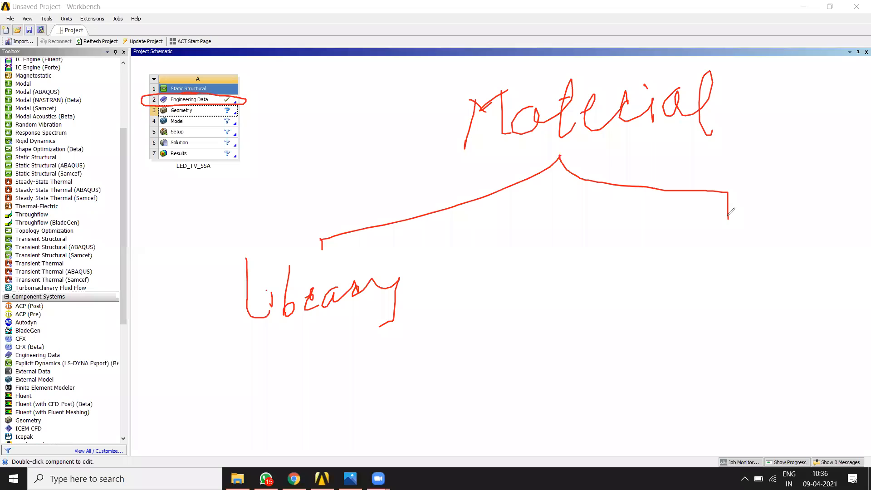
pyautogui.moveTo(639, 271)
pyautogui.mouseDown()
pyautogui.moveTo(641, 241)
pyautogui.moveTo(655, 235)
pyautogui.moveTo(694, 250)
pyautogui.moveTo(785, 224)
pyautogui.mouseUp()
pyautogui.moveTo(795, 191)
pyautogui.mouseDown()
pyautogui.moveTo(799, 219)
pyautogui.moveTo(816, 200)
pyautogui.moveTo(838, 216)
pyautogui.mouseUp()
pyautogui.moveTo(758, 295)
pyautogui.mouseDown()
pyautogui.moveTo(767, 279)
pyautogui.moveTo(801, 274)
pyautogui.moveTo(805, 236)
pyautogui.moveTo(830, 268)
pyautogui.mouseUp()
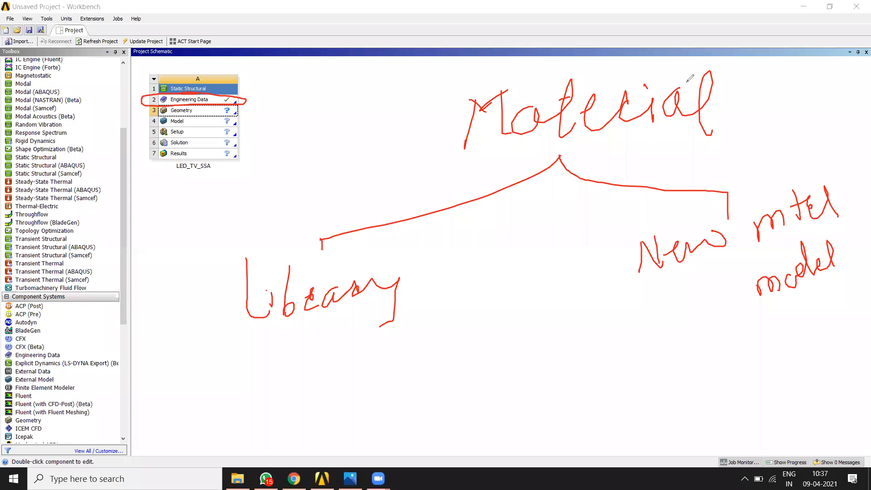
pyautogui.click(562, 65)
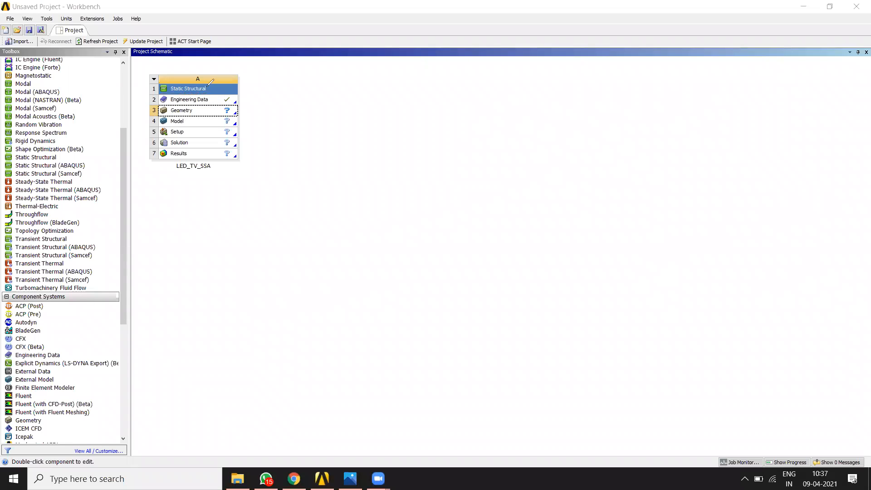
pyautogui.moveTo(201, 88)
pyautogui.mouseDown()
pyautogui.moveTo(146, 101)
pyautogui.moveTo(245, 97)
pyautogui.moveTo(186, 88)
pyautogui.moveTo(227, 86)
pyautogui.mouseUp()
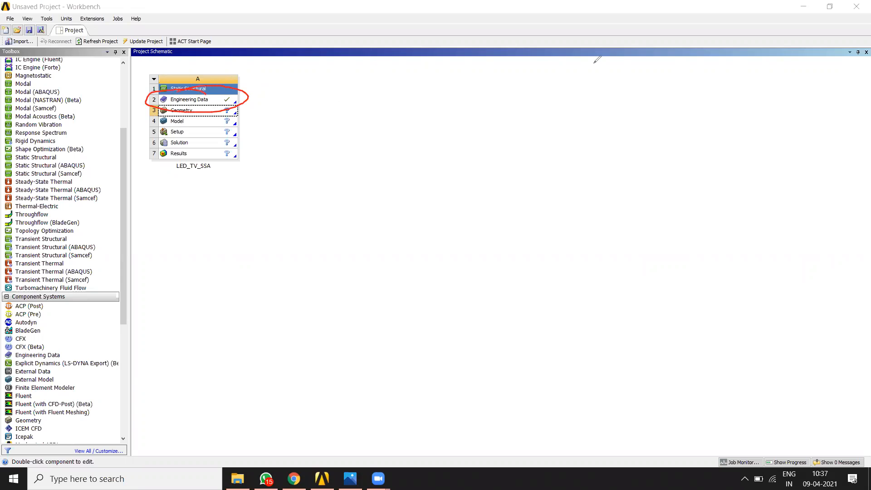
# Step: Open the Engineering Data cell of the LED_TV_SSA system for editing
pyautogui.click(226, 103)
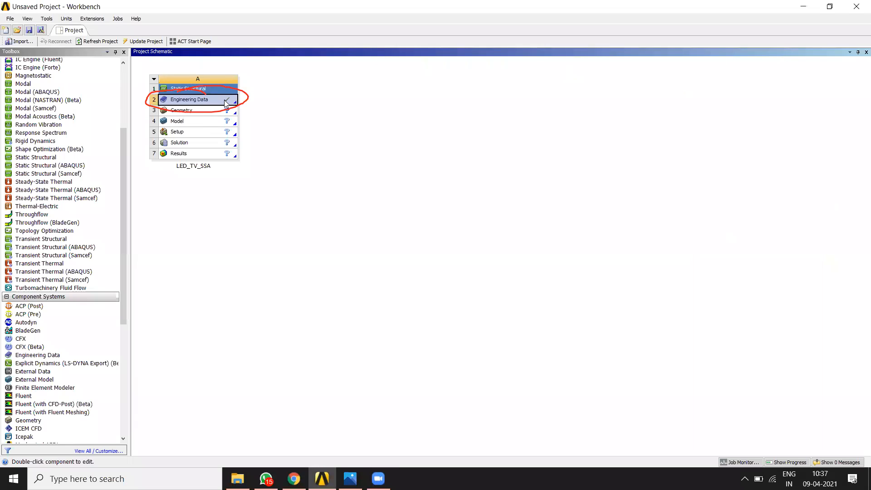
pyautogui.rightClick(225, 104)
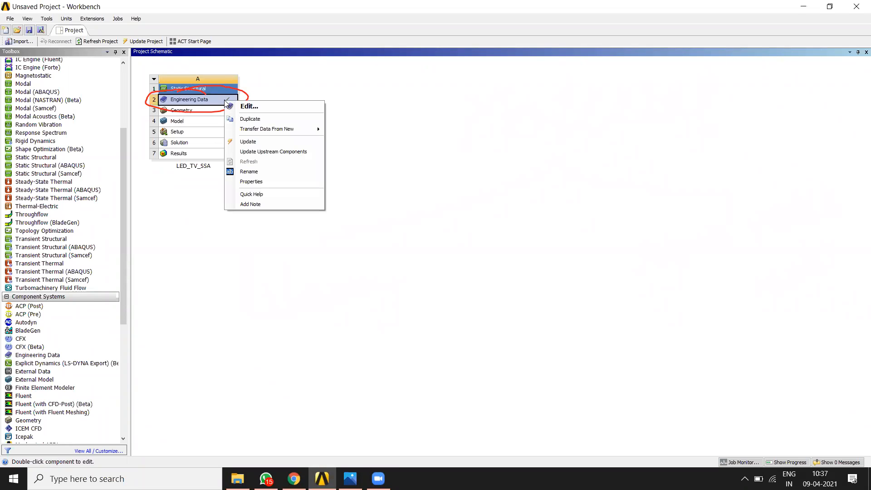
pyautogui.click(269, 107)
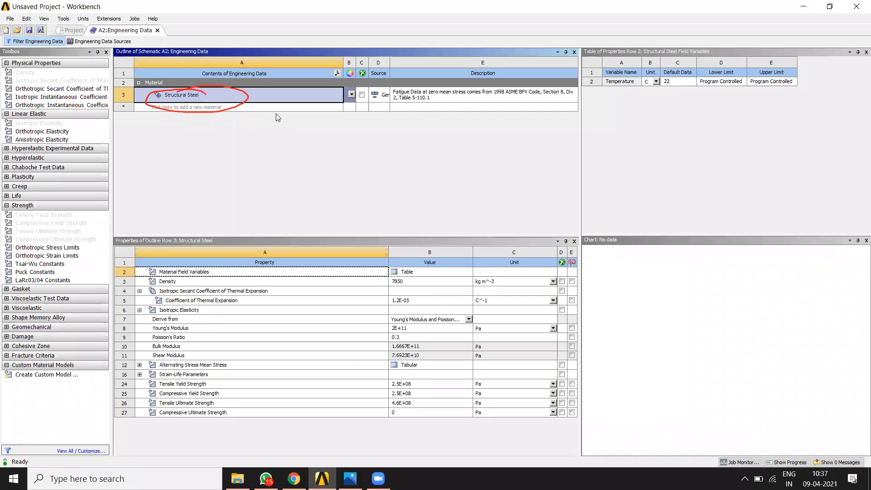
pyautogui.click(632, 50)
pyautogui.click(632, 50)
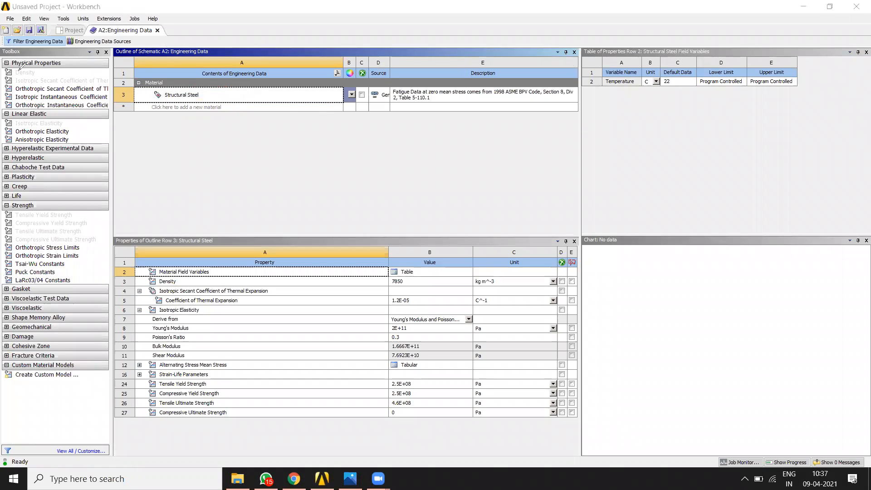
pyautogui.moveTo(70, 19)
pyautogui.mouseDown()
pyautogui.moveTo(51, 40)
pyautogui.moveTo(86, 24)
pyautogui.moveTo(56, 17)
pyautogui.moveTo(52, 40)
pyautogui.moveTo(84, 34)
pyautogui.moveTo(39, 16)
pyautogui.moveTo(80, 28)
pyautogui.moveTo(84, 13)
pyautogui.moveTo(89, 30)
pyautogui.moveTo(168, 31)
pyautogui.moveTo(109, 20)
pyautogui.moveTo(110, 33)
pyautogui.moveTo(168, 34)
pyautogui.moveTo(170, 23)
pyautogui.moveTo(100, 22)
pyautogui.mouseUp()
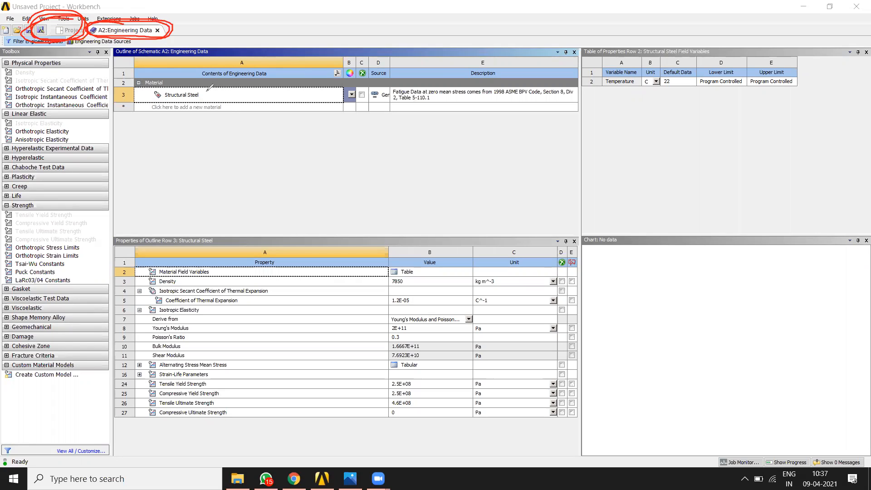
pyautogui.moveTo(206, 93); pyautogui.dragTo(266, 73)
pyautogui.moveTo(115, 234)
pyautogui.mouseDown()
pyautogui.moveTo(532, 223)
pyautogui.moveTo(558, 386)
pyautogui.moveTo(174, 434)
pyautogui.moveTo(130, 330)
pyautogui.moveTo(120, 225)
pyautogui.mouseUp()
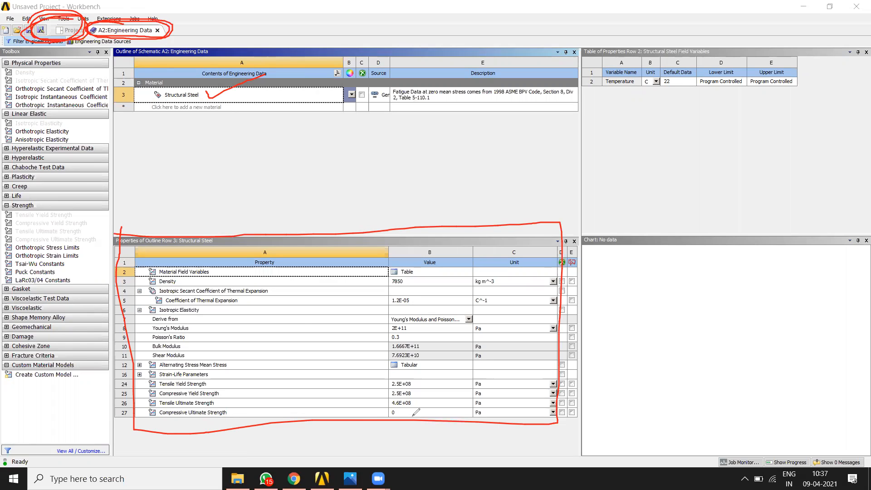
pyautogui.moveTo(294, 317)
pyautogui.mouseDown()
pyautogui.moveTo(305, 376)
pyautogui.moveTo(450, 284)
pyautogui.mouseUp()
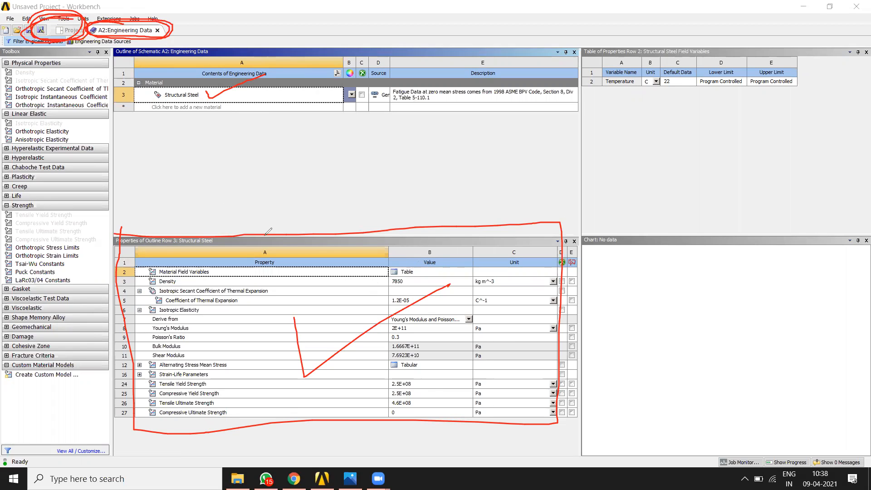
pyautogui.moveTo(128, 94)
pyautogui.mouseDown()
pyautogui.moveTo(149, 96)
pyautogui.moveTo(141, 101)
pyautogui.mouseUp()
pyautogui.click(558, 69)
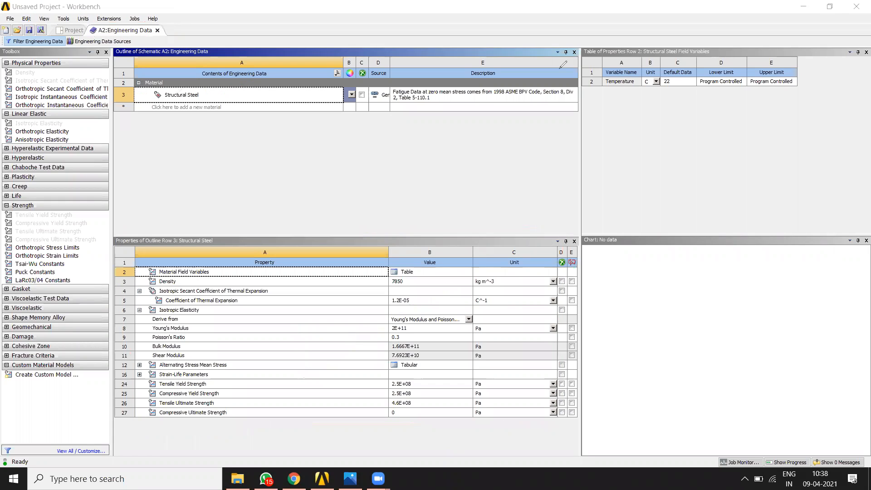
# Step: Show the engineering data sources and look through the materials in the General Materials library
pyautogui.moveTo(90, 29)
pyautogui.mouseDown()
pyautogui.moveTo(59, 36)
pyautogui.moveTo(102, 49)
pyautogui.moveTo(144, 39)
pyautogui.moveTo(62, 35)
pyautogui.moveTo(95, 48)
pyautogui.moveTo(152, 41)
pyautogui.moveTo(136, 32)
pyautogui.moveTo(78, 47)
pyautogui.moveTo(150, 39)
pyautogui.moveTo(73, 29)
pyautogui.moveTo(60, 40)
pyautogui.moveTo(144, 49)
pyautogui.moveTo(111, 34)
pyautogui.moveTo(68, 36)
pyautogui.mouseUp()
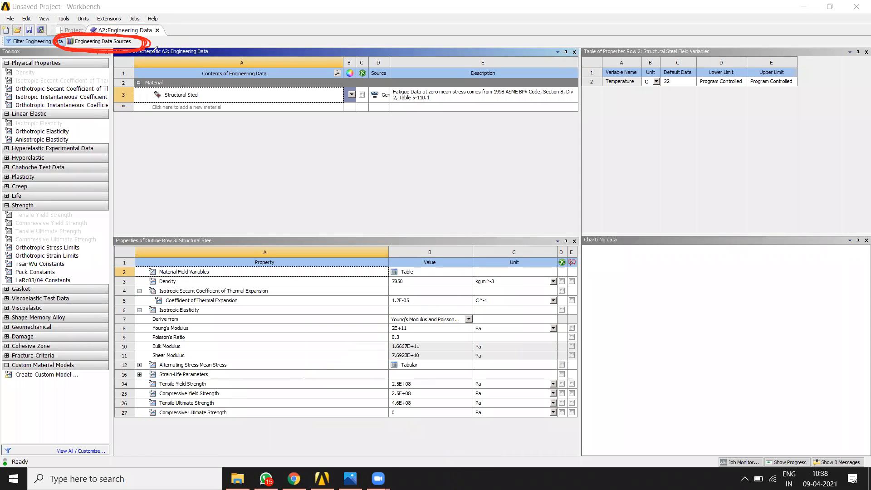
pyautogui.click(107, 44)
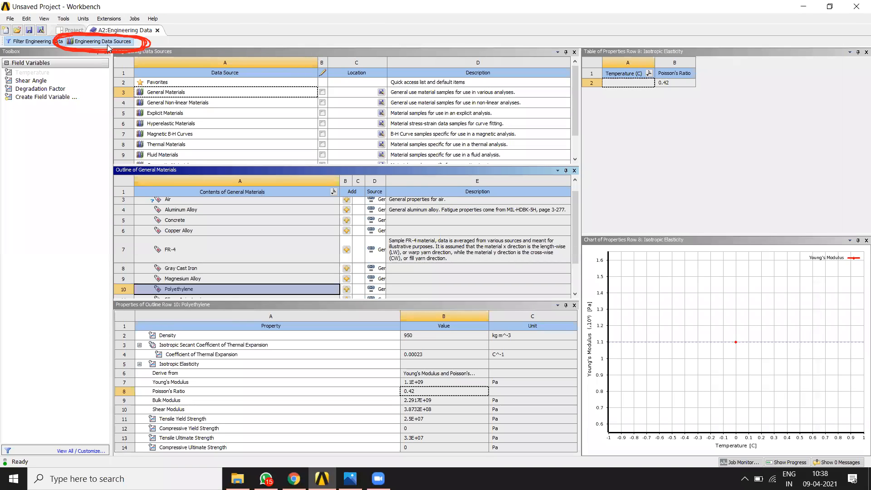
pyautogui.click(145, 4)
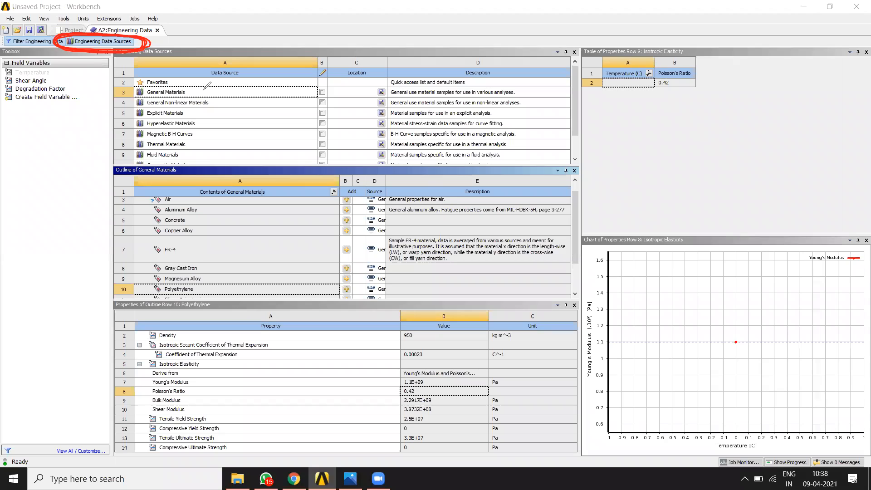
pyautogui.moveTo(189, 84); pyautogui.dragTo(193, 83)
pyautogui.moveTo(128, 85)
pyautogui.mouseDown()
pyautogui.moveTo(202, 94)
pyautogui.moveTo(192, 88)
pyautogui.mouseUp()
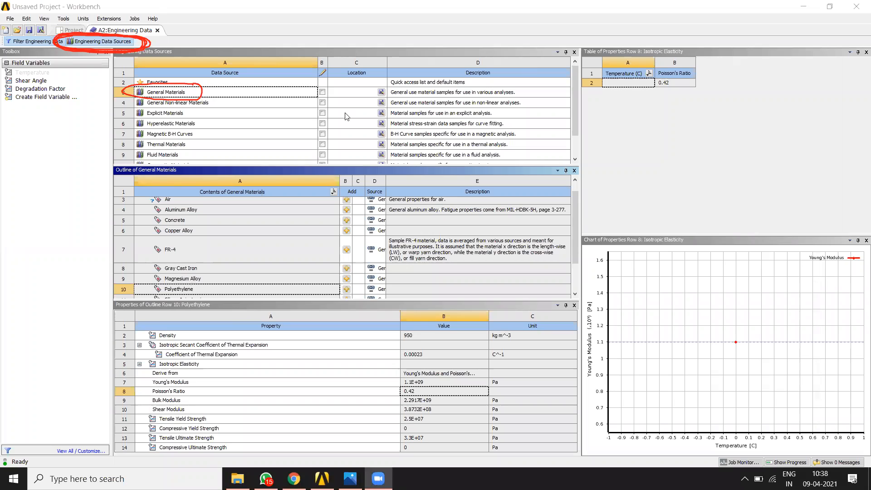
pyautogui.moveTo(578, 204)
pyautogui.mouseDown()
pyautogui.moveTo(577, 238)
pyautogui.moveTo(580, 187)
pyautogui.moveTo(574, 293)
pyautogui.mouseUp()
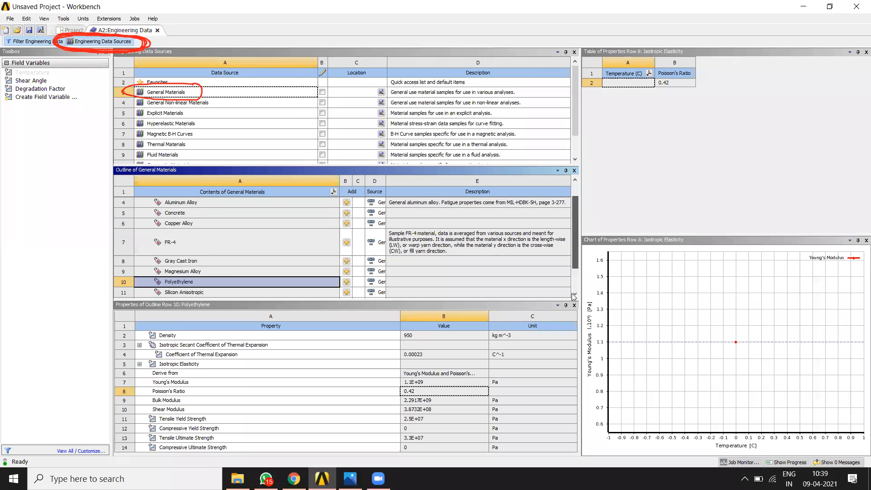
pyautogui.moveTo(111, 167)
pyautogui.mouseDown()
pyautogui.moveTo(562, 165)
pyautogui.moveTo(576, 288)
pyautogui.moveTo(381, 296)
pyautogui.moveTo(113, 223)
pyautogui.moveTo(118, 163)
pyautogui.mouseUp()
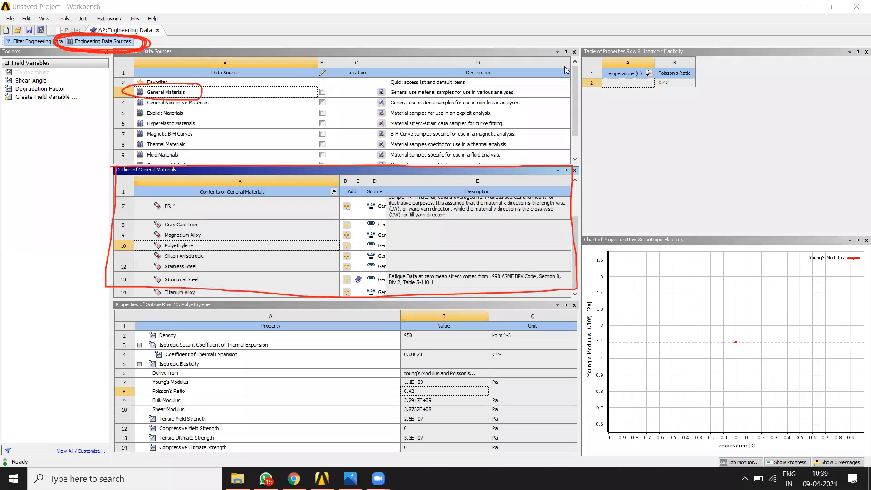
# Step: Examine Aluminum Alloy NL in the General Non-linear Materials library, expanding its Bilinear Isotropic Hardening property to view the stress-strain chart
pyautogui.click(173, 144)
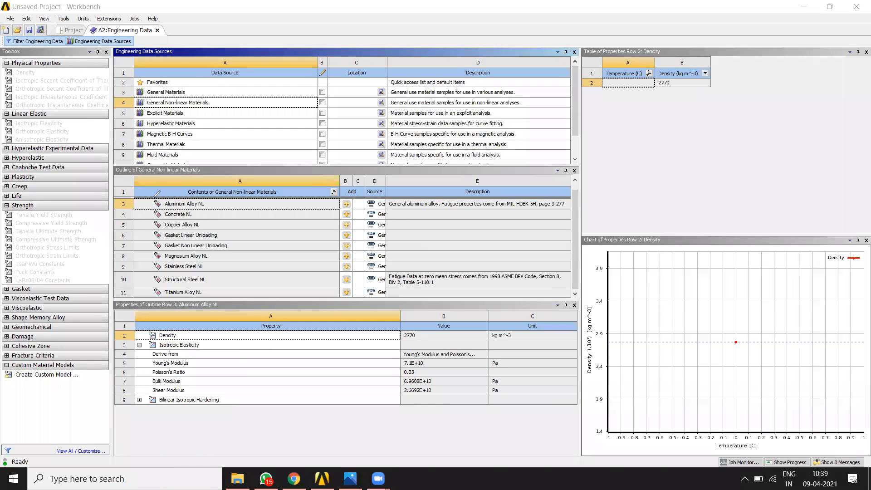
pyautogui.moveTo(152, 198)
pyautogui.mouseDown()
pyautogui.moveTo(206, 197)
pyautogui.moveTo(202, 209)
pyautogui.mouseUp()
pyautogui.click(185, 205)
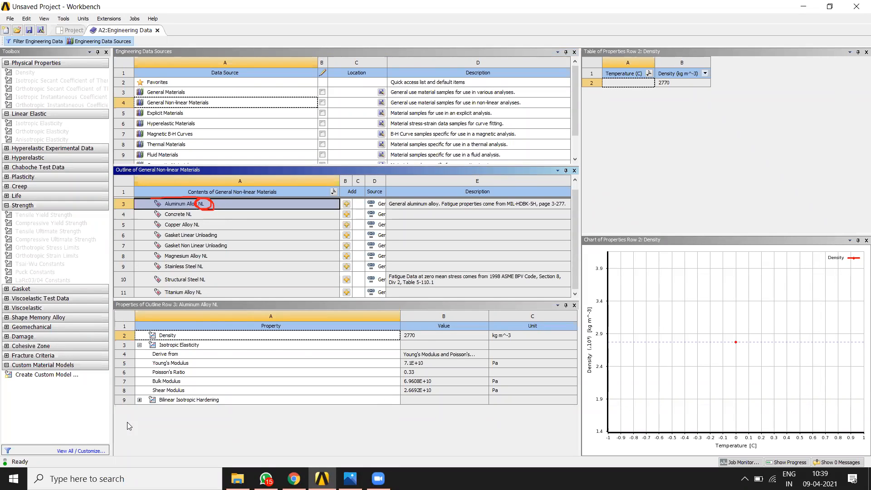
pyautogui.click(140, 400)
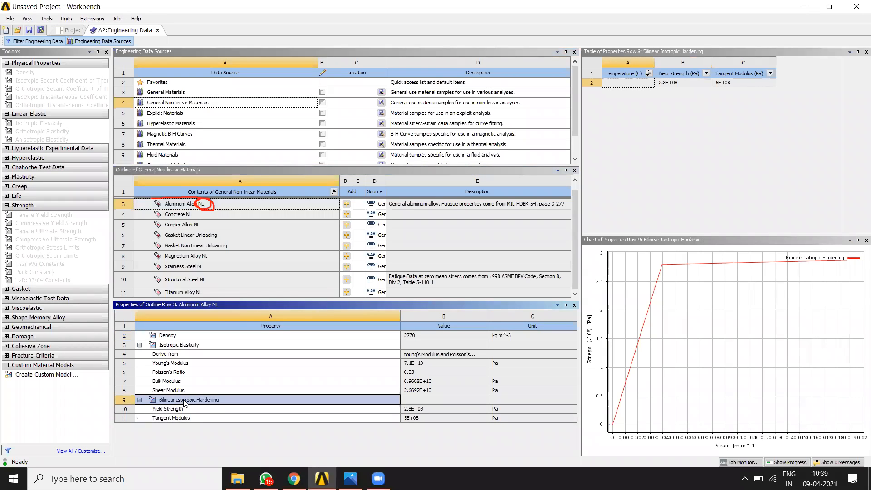
pyautogui.click(660, 190)
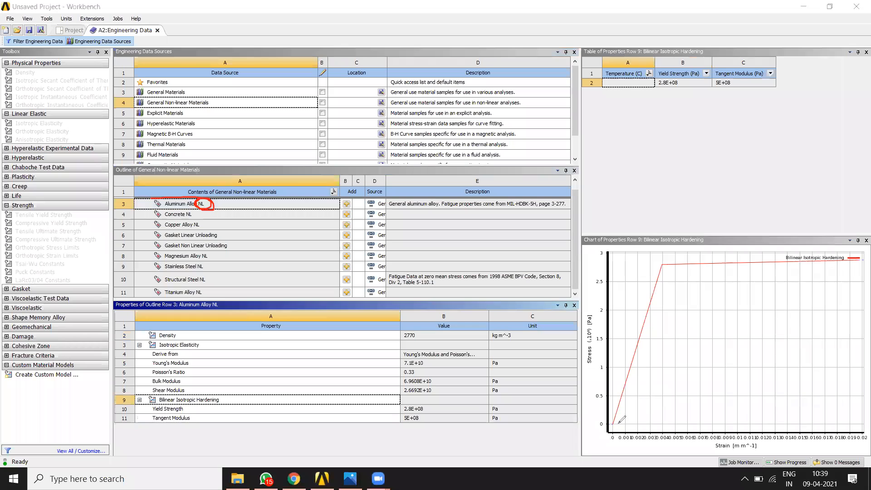
pyautogui.click(687, 260)
pyautogui.moveTo(561, 308)
pyautogui.mouseDown()
pyautogui.moveTo(725, 429)
pyautogui.moveTo(605, 279)
pyautogui.moveTo(849, 291)
pyautogui.moveTo(693, 369)
pyautogui.moveTo(766, 344)
pyautogui.mouseUp()
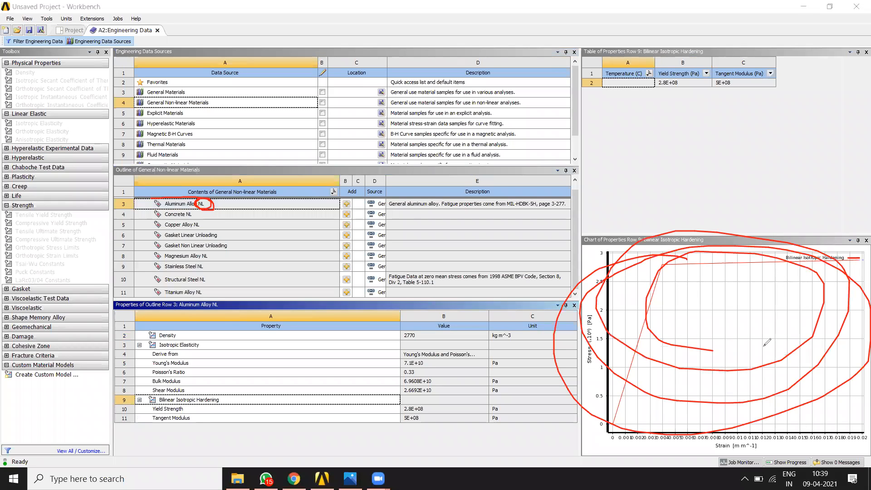
pyautogui.click(659, 48)
pyautogui.click(631, 54)
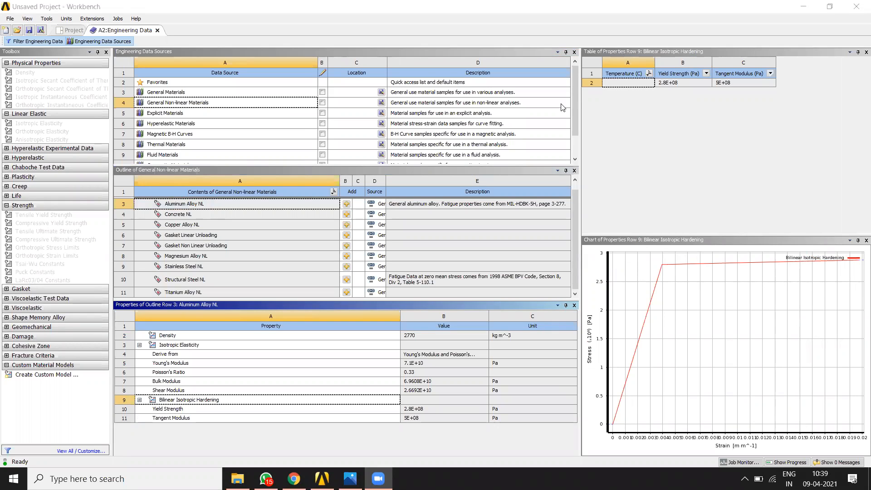
# Step: Display the contents of the Composite Materials library from the engineering data sources
pyautogui.moveTo(574, 93); pyautogui.dragTo(578, 127)
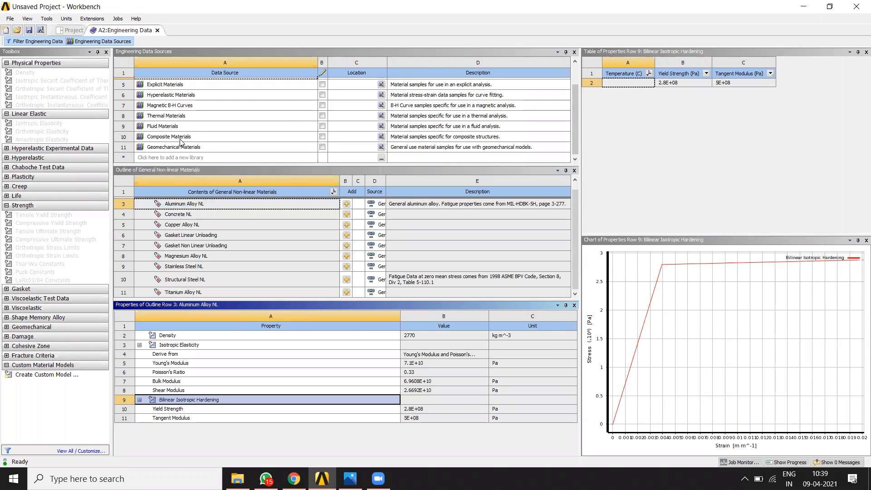
pyautogui.click(236, 136)
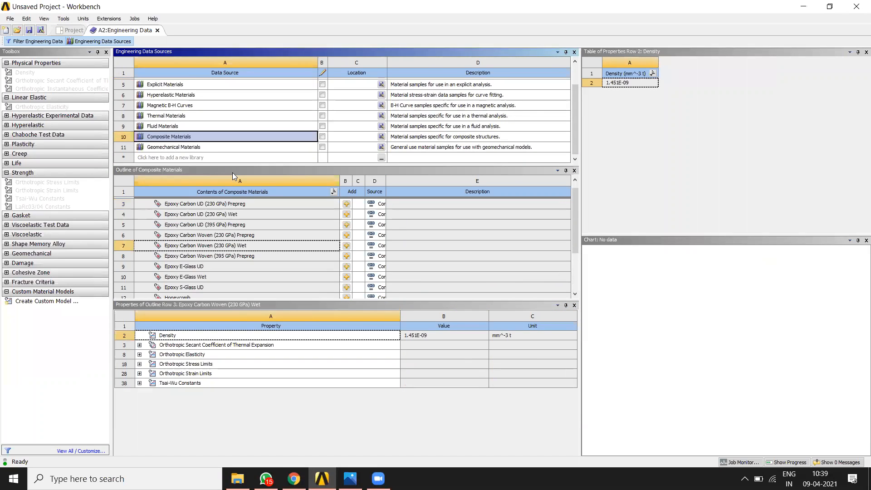
pyautogui.moveTo(138, 191); pyautogui.dragTo(305, 185)
pyautogui.moveTo(139, 294); pyautogui.dragTo(141, 191)
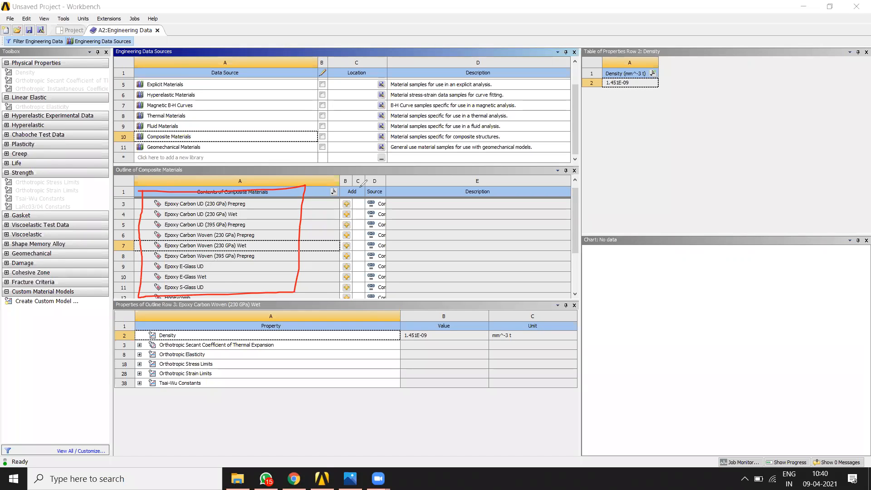
pyautogui.press('Escape')
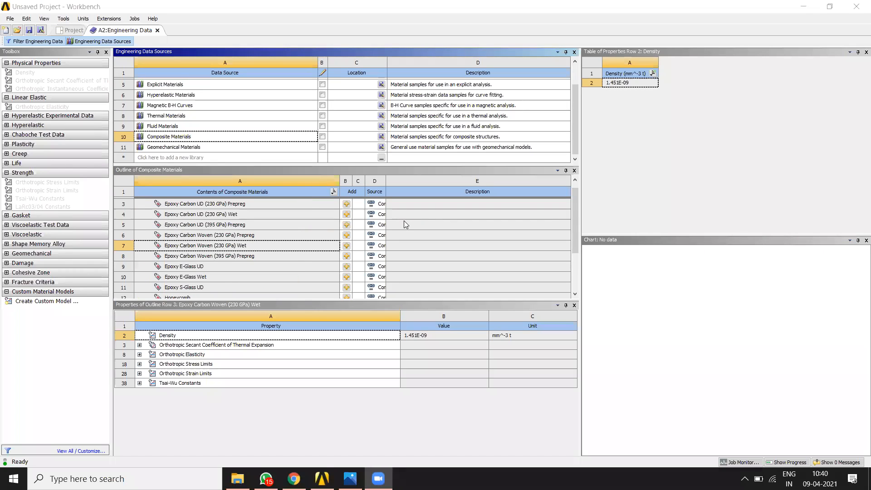
# Step: Add Polyethylene from the General Materials library to the project's engineering data
pyautogui.scroll(2, 234, 152)
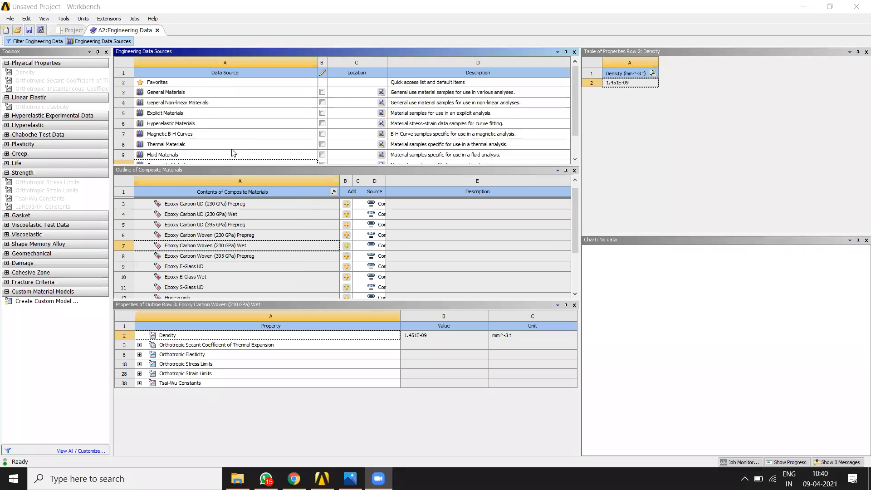
pyautogui.click(171, 93)
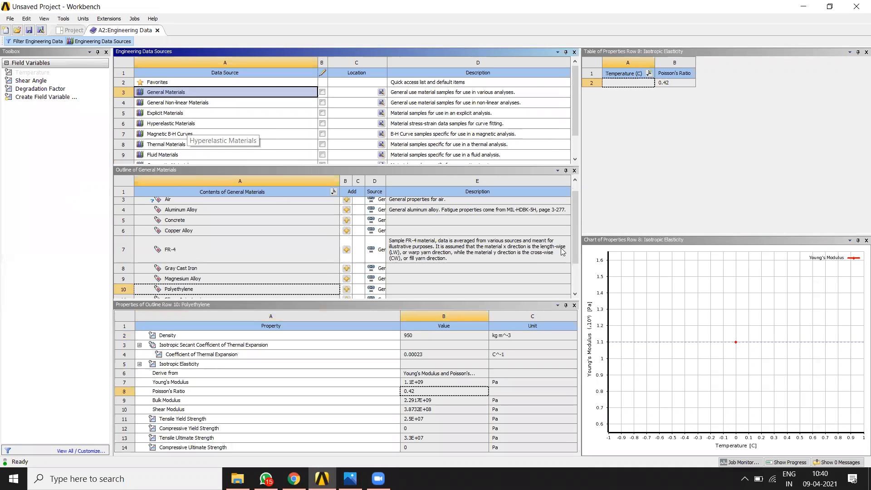
pyautogui.scroll(2, 574, 215)
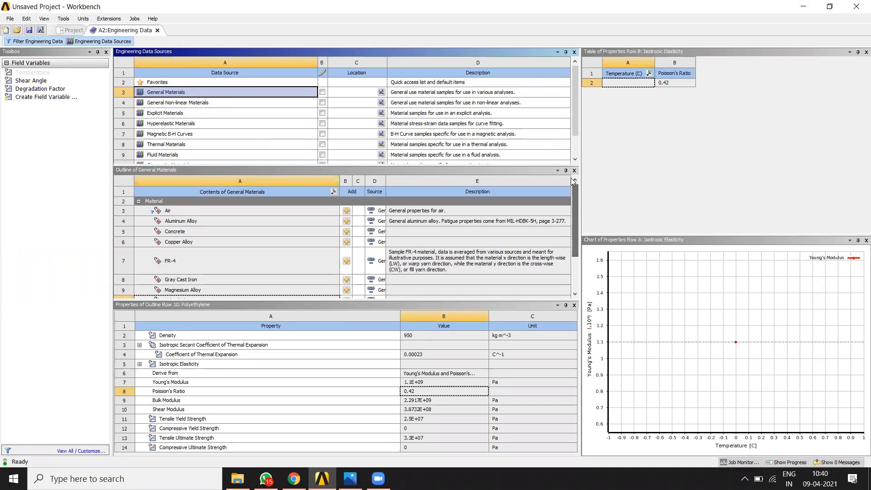
pyautogui.moveTo(577, 256); pyautogui.dragTo(570, 185)
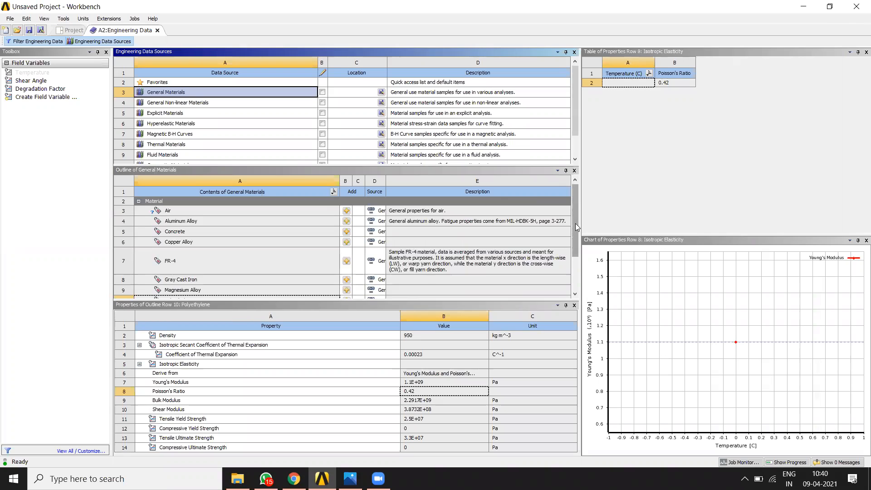
pyautogui.moveTo(576, 223); pyautogui.dragTo(580, 260)
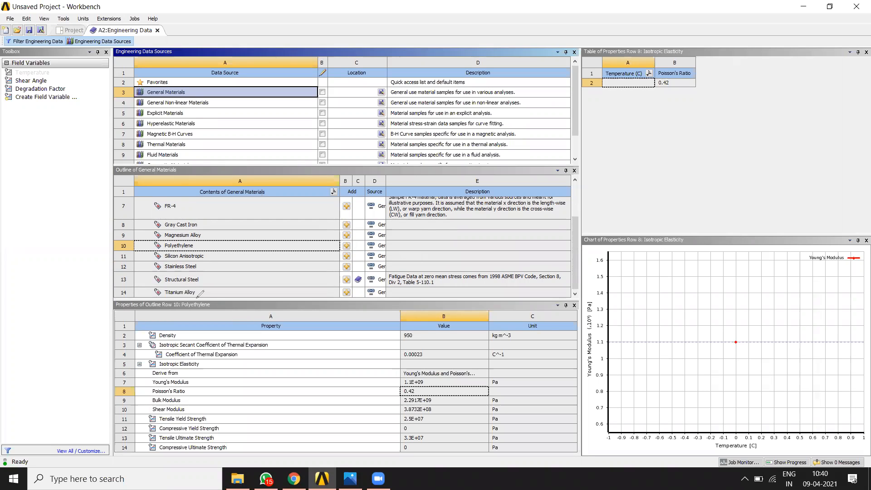
pyautogui.moveTo(199, 240)
pyautogui.mouseDown()
pyautogui.moveTo(140, 246)
pyautogui.moveTo(208, 245)
pyautogui.moveTo(188, 235)
pyautogui.mouseUp()
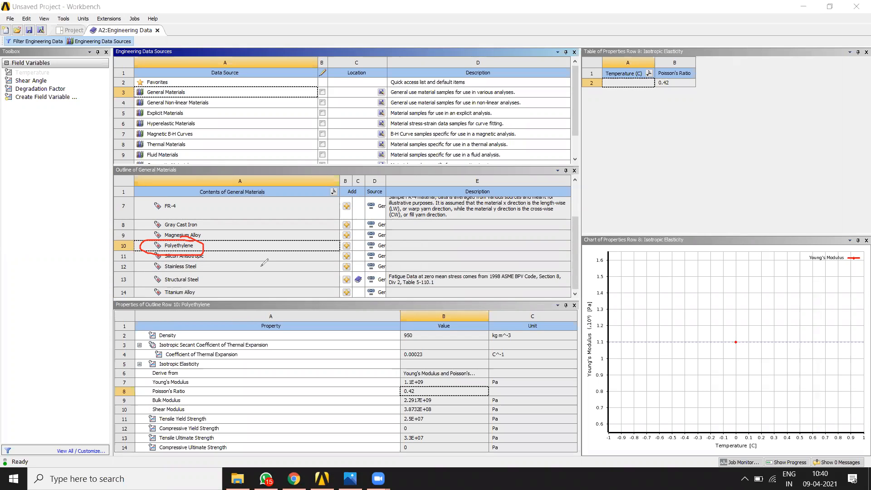
pyautogui.moveTo(354, 240); pyautogui.dragTo(339, 239)
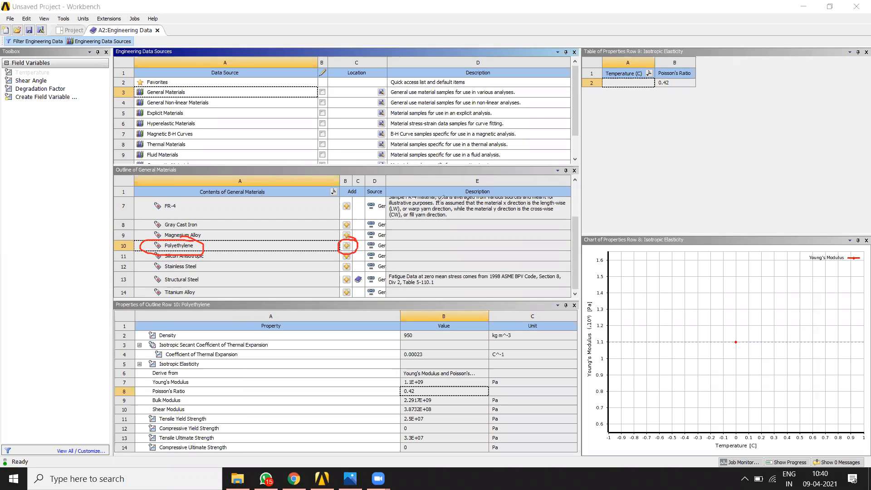
pyautogui.click(347, 246)
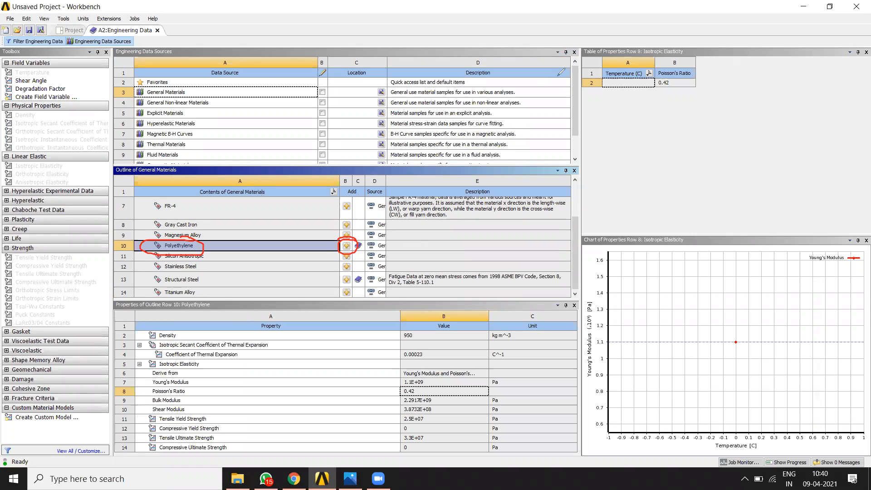
pyautogui.click(566, 70)
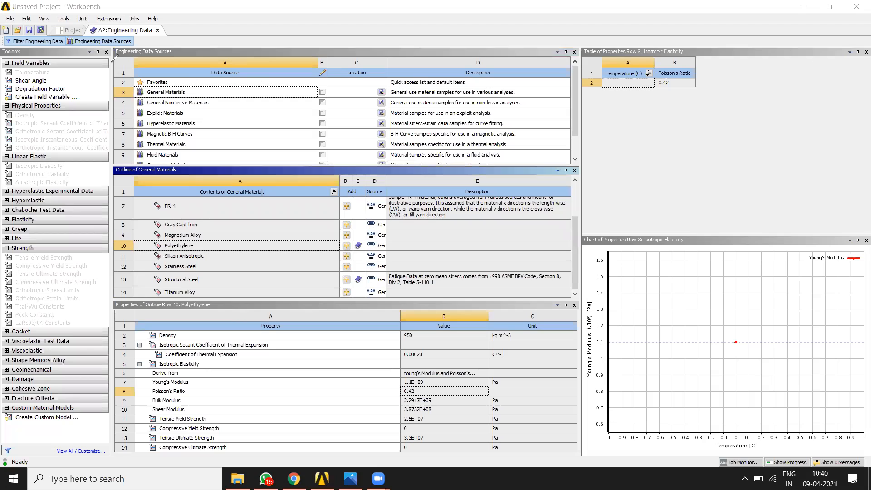
# Step: Hide the engineering data sources to return to the list of materials in the project's engineering data
pyautogui.moveTo(77, 33)
pyautogui.mouseDown()
pyautogui.moveTo(59, 41)
pyautogui.moveTo(143, 45)
pyautogui.moveTo(114, 26)
pyautogui.moveTo(71, 25)
pyautogui.moveTo(58, 41)
pyautogui.moveTo(144, 39)
pyautogui.moveTo(87, 33)
pyautogui.moveTo(63, 46)
pyautogui.moveTo(144, 38)
pyautogui.moveTo(65, 35)
pyautogui.moveTo(104, 54)
pyautogui.moveTo(71, 30)
pyautogui.moveTo(59, 37)
pyautogui.mouseUp()
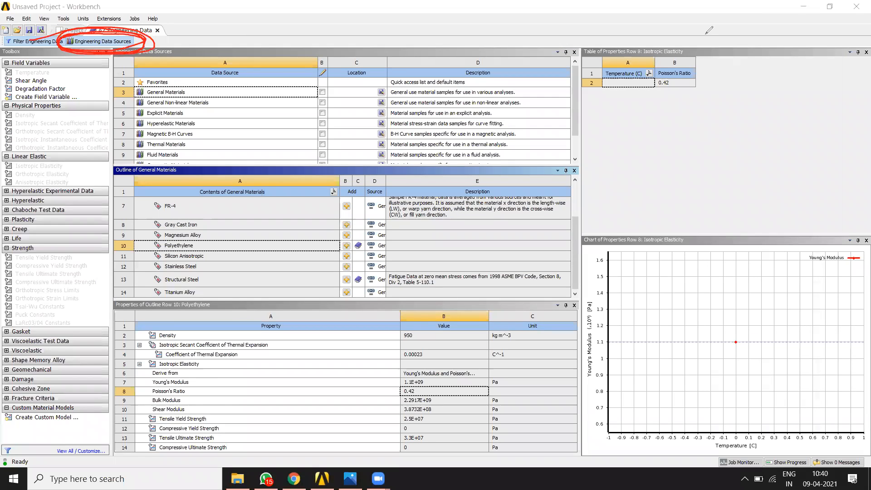
pyautogui.click(94, 43)
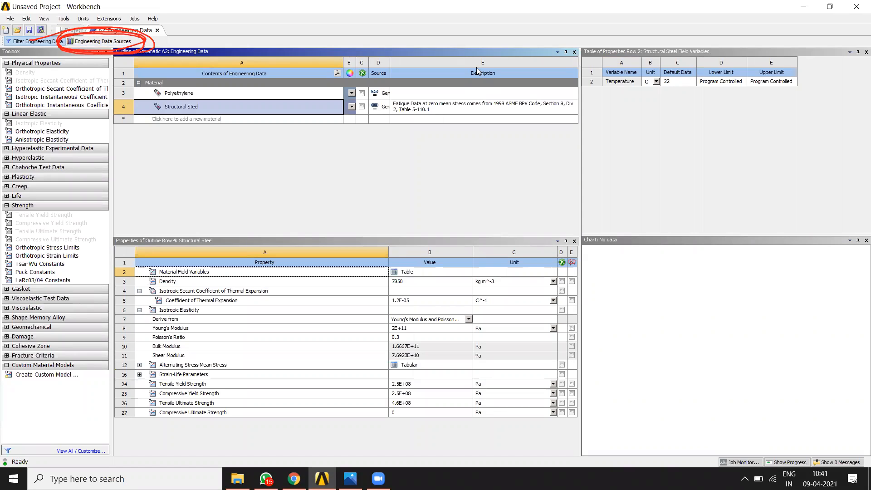
pyautogui.click(215, 105)
pyautogui.moveTo(216, 105)
pyautogui.mouseDown()
pyautogui.moveTo(244, 97)
pyautogui.moveTo(228, 84)
pyautogui.mouseUp()
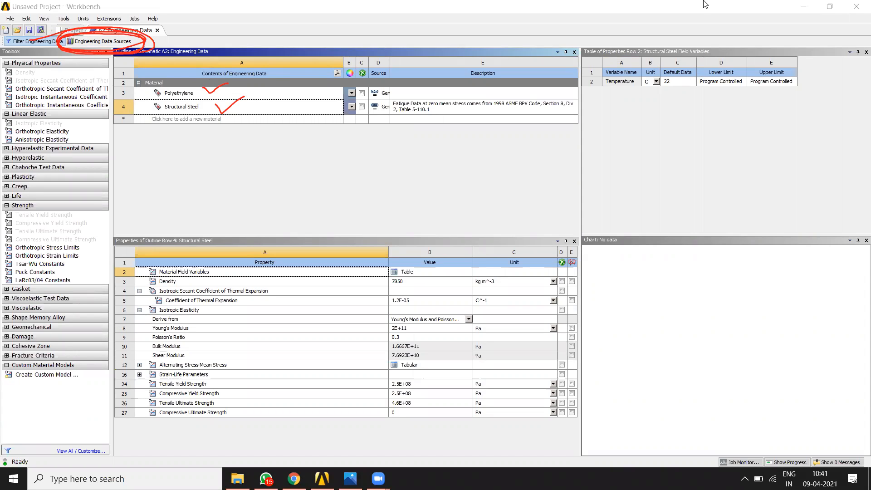
pyautogui.click(583, 85)
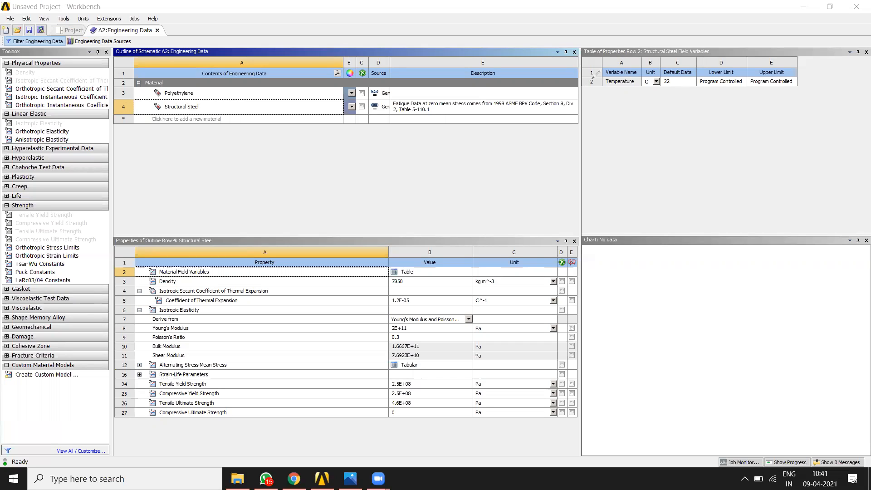
# Step: Create a new material named PRA_ABS_Plastics in the project's engineering data
pyautogui.moveTo(169, 108)
pyautogui.mouseDown()
pyautogui.moveTo(122, 127)
pyautogui.moveTo(163, 135)
pyautogui.mouseUp()
pyautogui.moveTo(233, 132)
pyautogui.mouseDown()
pyautogui.moveTo(229, 109)
pyautogui.moveTo(151, 107)
pyautogui.mouseUp()
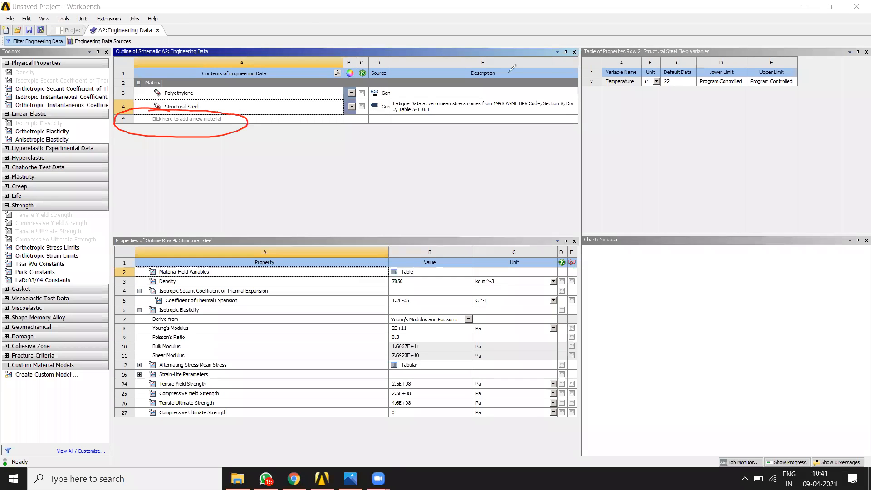
pyautogui.click(175, 119)
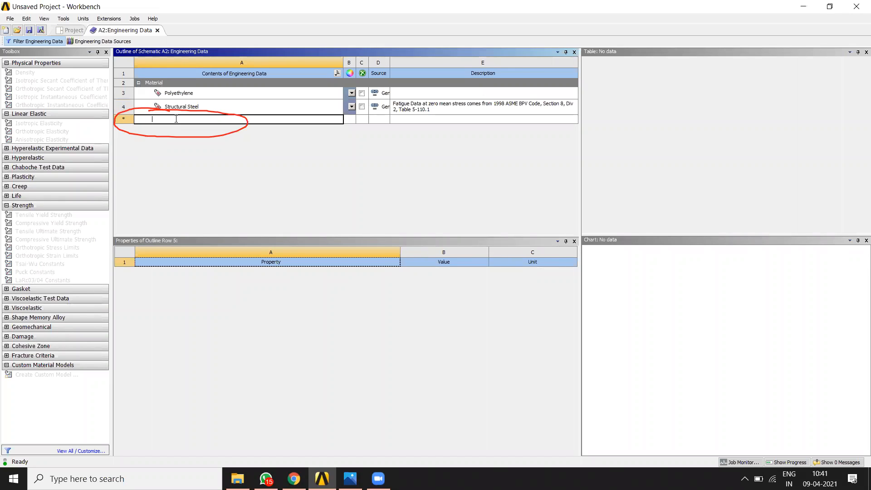
pyautogui.write('PRA')
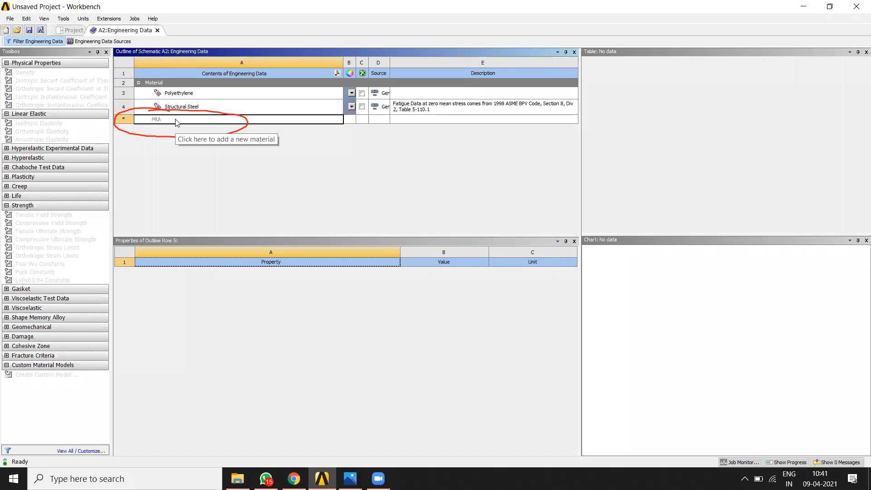
pyautogui.write('_ABS_Elastics')
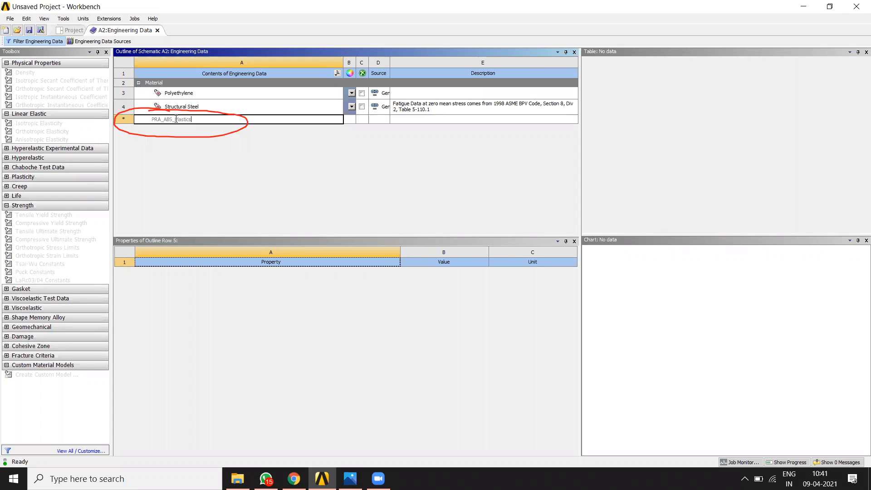
pyautogui.press('Return')
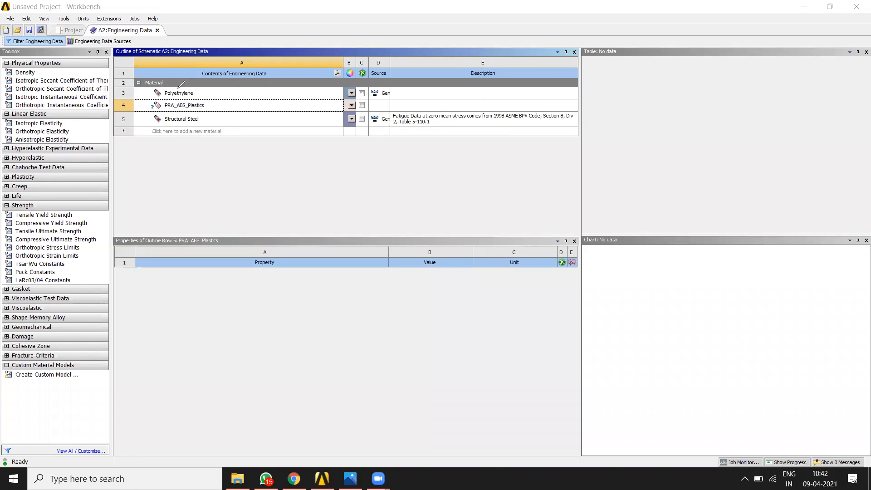
pyautogui.moveTo(154, 98)
pyautogui.mouseDown()
pyautogui.moveTo(147, 112)
pyautogui.moveTo(160, 108)
pyautogui.moveTo(146, 97)
pyautogui.moveTo(150, 115)
pyautogui.moveTo(144, 97)
pyautogui.moveTo(139, 109)
pyautogui.moveTo(153, 101)
pyautogui.moveTo(173, 113)
pyautogui.moveTo(229, 112)
pyautogui.mouseUp()
pyautogui.moveTo(143, 230)
pyautogui.mouseDown()
pyautogui.moveTo(114, 233)
pyautogui.moveTo(110, 432)
pyautogui.moveTo(210, 443)
pyautogui.moveTo(528, 439)
pyautogui.moveTo(587, 274)
pyautogui.moveTo(453, 239)
pyautogui.moveTo(120, 232)
pyautogui.mouseUp()
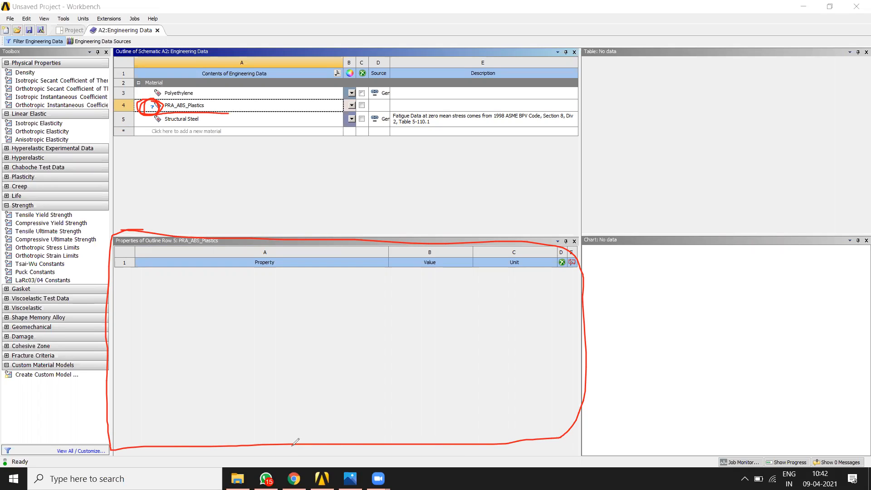
pyautogui.moveTo(582, 70); pyautogui.dragTo(637, 68)
pyautogui.moveTo(627, 90)
pyautogui.mouseDown()
pyautogui.moveTo(582, 80)
pyautogui.moveTo(617, 80)
pyautogui.mouseUp()
pyautogui.moveTo(597, 138)
pyautogui.mouseDown()
pyautogui.moveTo(610, 129)
pyautogui.moveTo(622, 136)
pyautogui.mouseUp()
pyautogui.moveTo(604, 171)
pyautogui.mouseDown()
pyautogui.moveTo(612, 160)
pyautogui.moveTo(627, 181)
pyautogui.moveTo(632, 158)
pyautogui.mouseUp()
pyautogui.moveTo(644, 193); pyautogui.dragTo(656, 235)
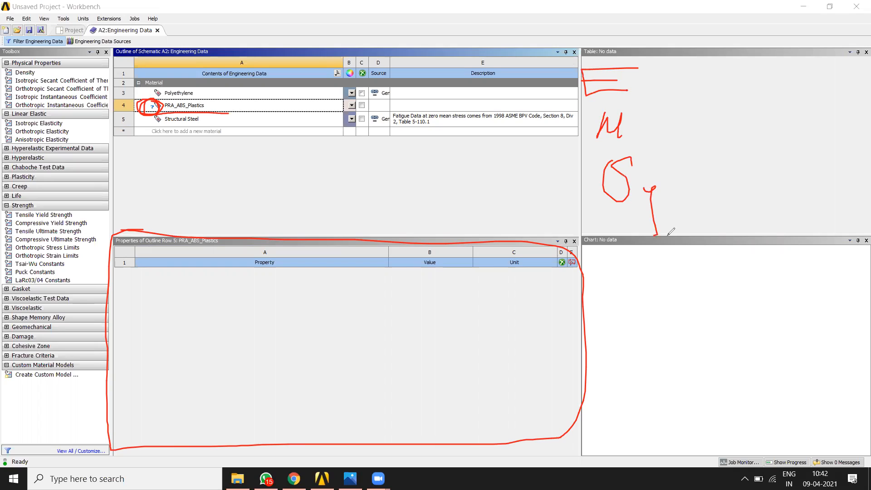
pyautogui.moveTo(643, 62); pyautogui.dragTo(648, 120)
pyautogui.moveTo(666, 173)
pyautogui.mouseDown()
pyautogui.moveTo(672, 179)
pyautogui.moveTo(703, 167)
pyautogui.mouseUp()
pyautogui.click(626, 64)
pyautogui.moveTo(603, 247)
pyautogui.mouseDown()
pyautogui.moveTo(715, 240)
pyautogui.moveTo(646, 59)
pyautogui.moveTo(597, 64)
pyautogui.mouseUp()
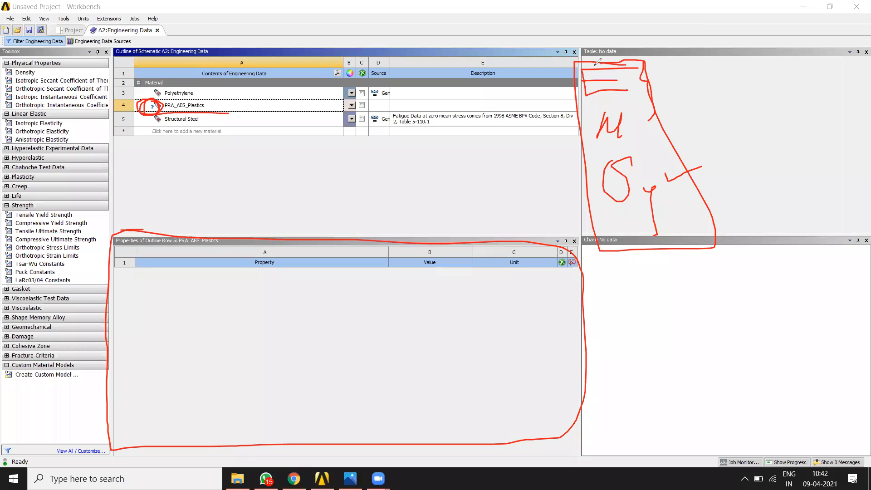
pyautogui.press('Escape')
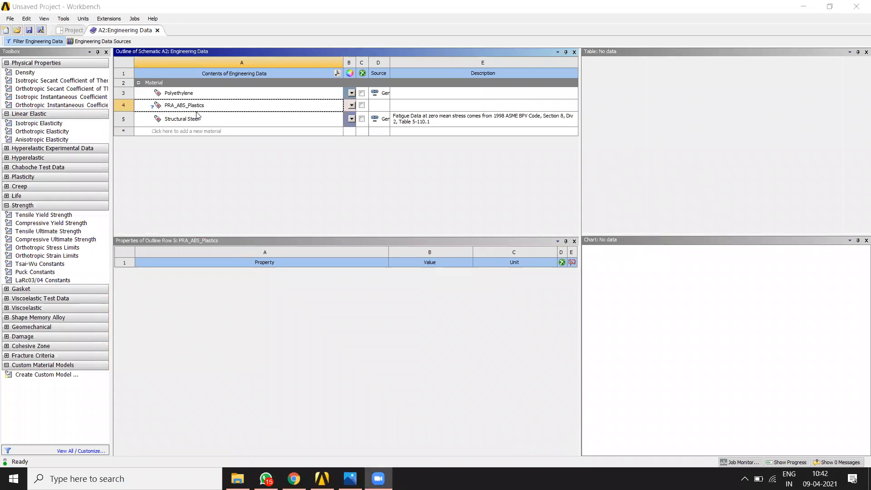
pyautogui.moveTo(2, 45)
pyautogui.mouseDown()
pyautogui.moveTo(118, 46)
pyautogui.moveTo(117, 147)
pyautogui.mouseUp()
pyautogui.moveTo(112, 251)
pyautogui.mouseDown()
pyautogui.moveTo(100, 429)
pyautogui.moveTo(3, 408)
pyautogui.moveTo(12, 67)
pyautogui.moveTo(5, 46)
pyautogui.mouseUp()
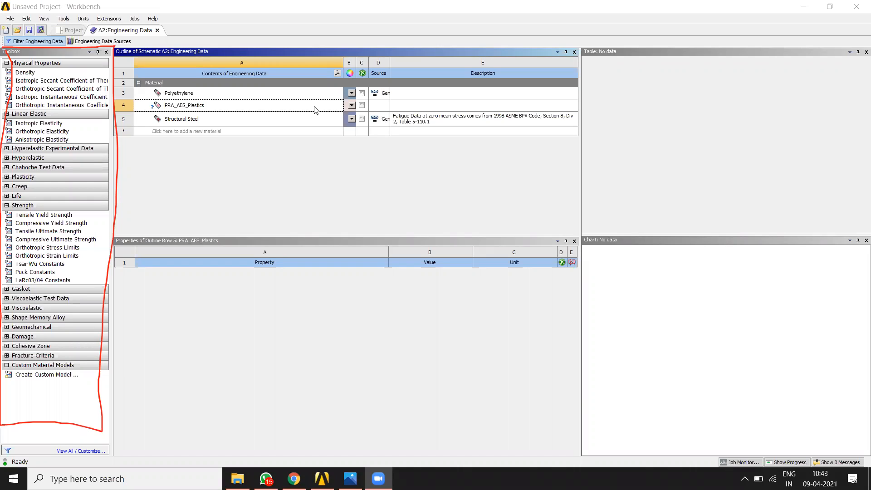
# Step: Add the Isotropic Elasticity property from the linear elastic group to the PRA_ABS_Plastics material
pyautogui.click(22, 73)
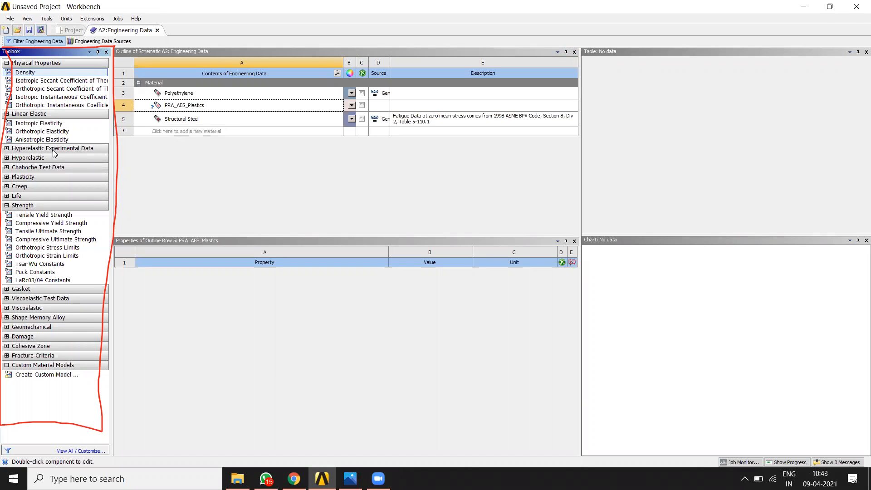
pyautogui.click(441, 48)
pyautogui.moveTo(52, 113)
pyautogui.mouseDown()
pyautogui.moveTo(4, 111)
pyautogui.moveTo(1, 121)
pyautogui.moveTo(65, 130)
pyautogui.moveTo(51, 113)
pyautogui.mouseUp()
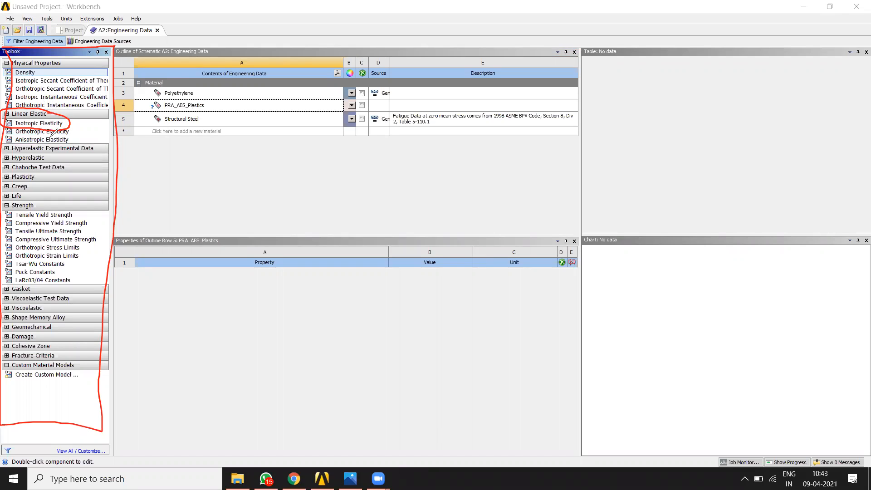
pyautogui.moveTo(10, 117); pyautogui.dragTo(53, 115)
pyautogui.press('Escape')
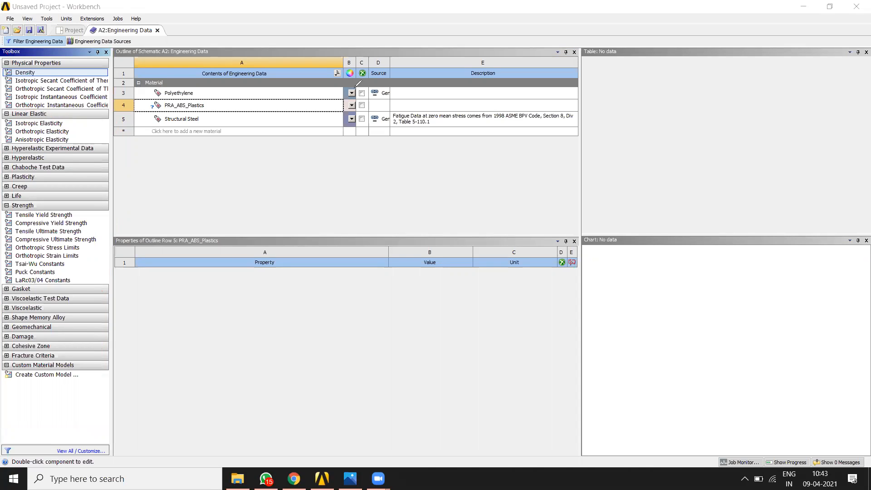
pyautogui.click(37, 126)
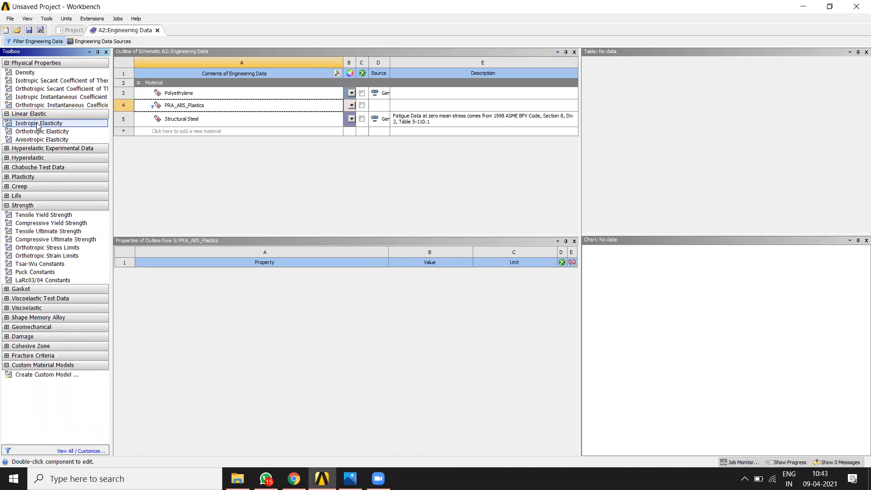
pyautogui.moveTo(37, 126); pyautogui.dragTo(188, 108)
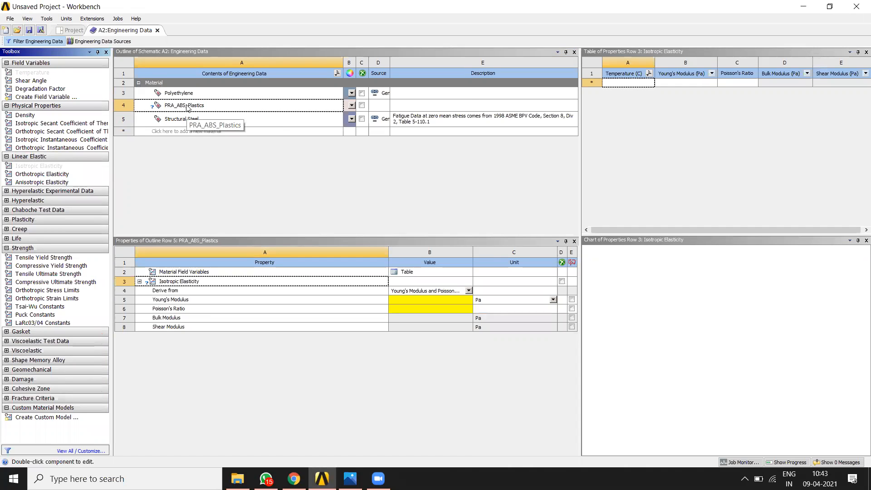
pyautogui.moveTo(111, 230)
pyautogui.mouseDown()
pyautogui.moveTo(414, 223)
pyautogui.moveTo(580, 272)
pyautogui.moveTo(385, 348)
pyautogui.moveTo(261, 346)
pyautogui.mouseUp()
pyautogui.moveTo(84, 354); pyautogui.dragTo(107, 237)
pyautogui.click(200, 298)
pyautogui.moveTo(200, 298); pyautogui.dragTo(242, 286)
pyautogui.moveTo(200, 309); pyautogui.dragTo(244, 304)
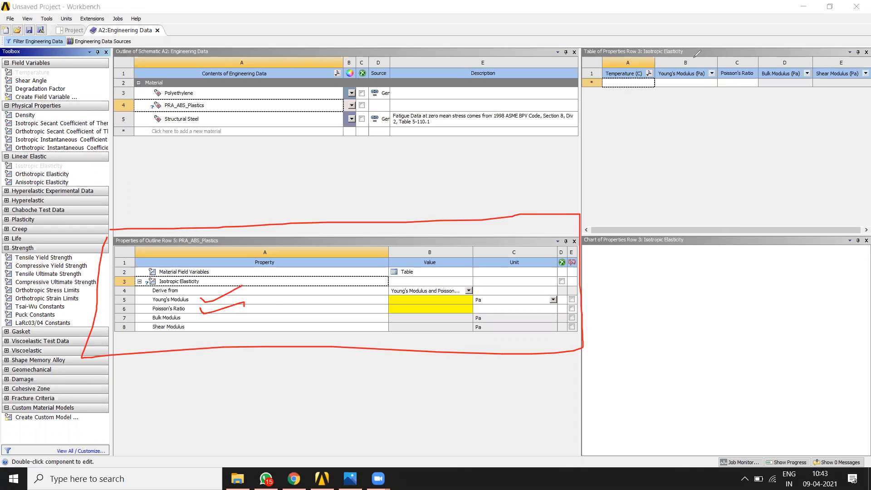
pyautogui.click(594, 64)
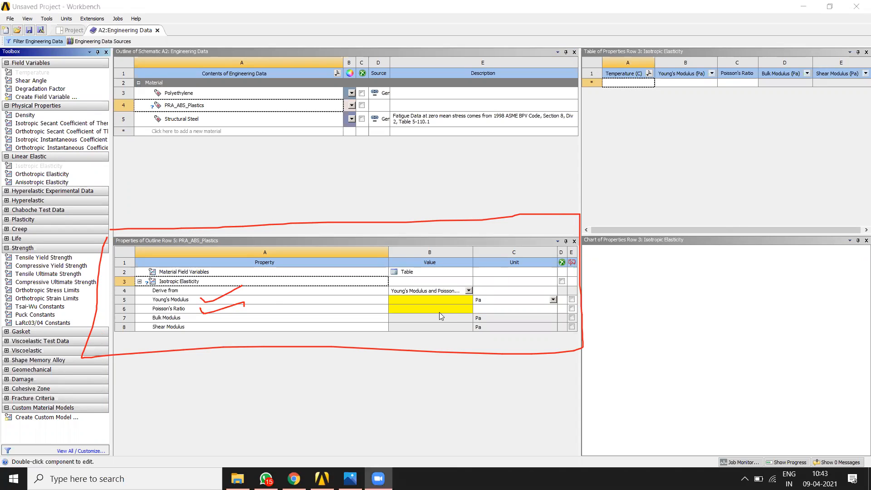
# Step: Set the Young's Modulus of PRA_ABS_Plastics to 2.62e9 Pa
pyautogui.click(426, 300)
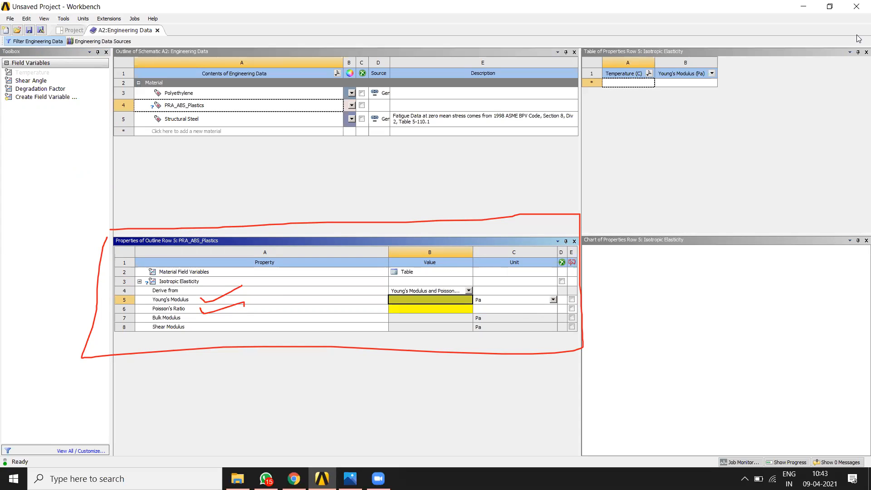
pyautogui.write('2.62')
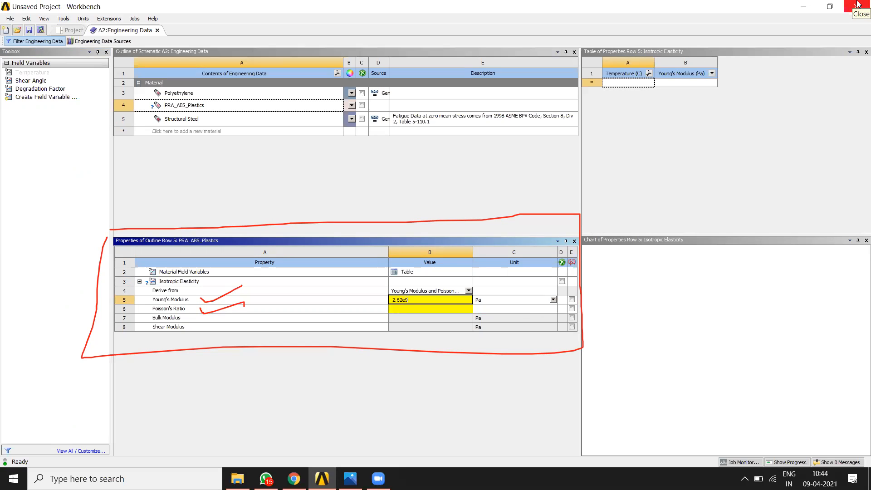
pyautogui.write('e9')
pyautogui.press('Return')
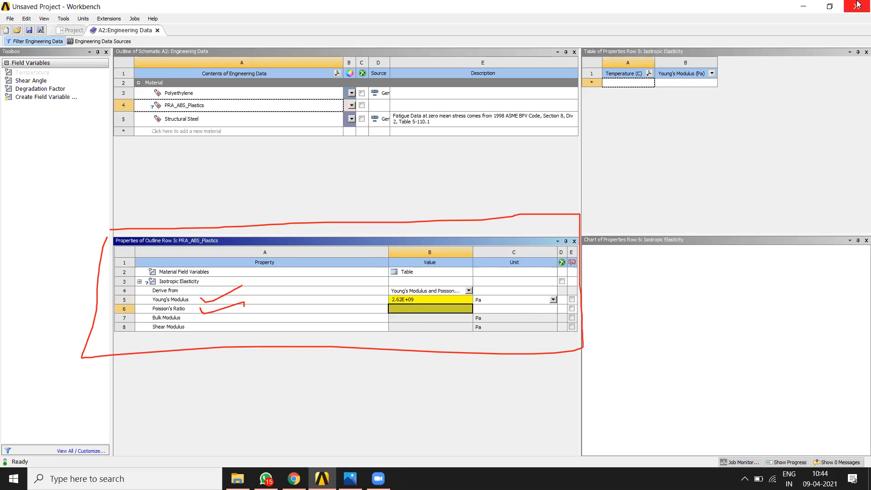
# Step: Switch the Young's Modulus unit of PRA_ABS_Plastics to MPa and set its Poisson's Ratio to 0.34
pyautogui.click(553, 300)
pyautogui.click(501, 248)
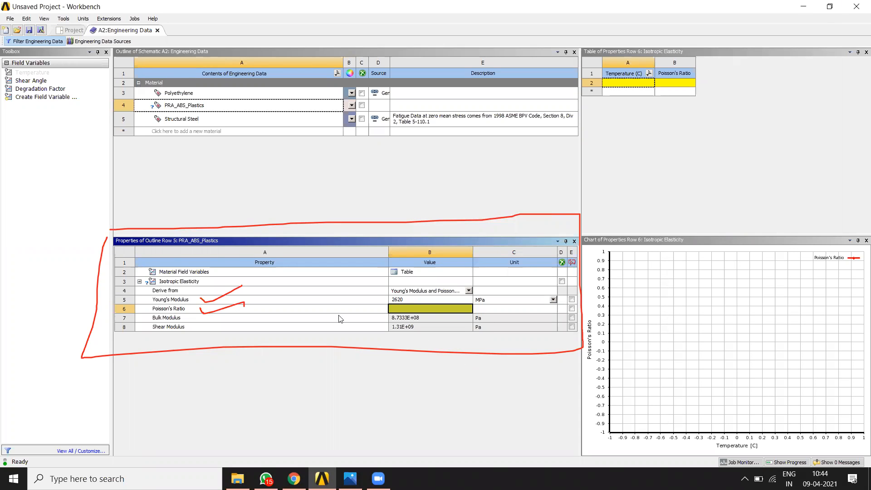
pyautogui.write('0.34')
pyautogui.click(442, 317)
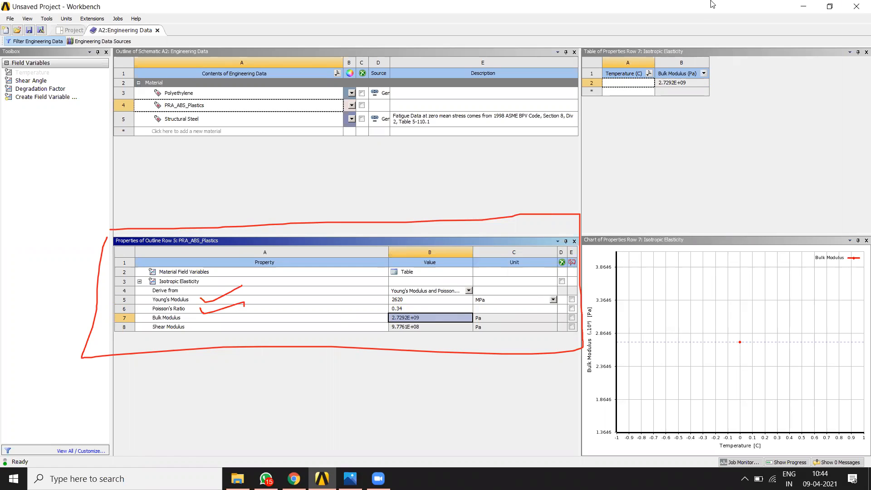
pyautogui.click(561, 72)
pyautogui.moveTo(209, 96)
pyautogui.mouseDown()
pyautogui.moveTo(188, 109)
pyautogui.moveTo(212, 100)
pyautogui.mouseUp()
pyautogui.click(420, 77)
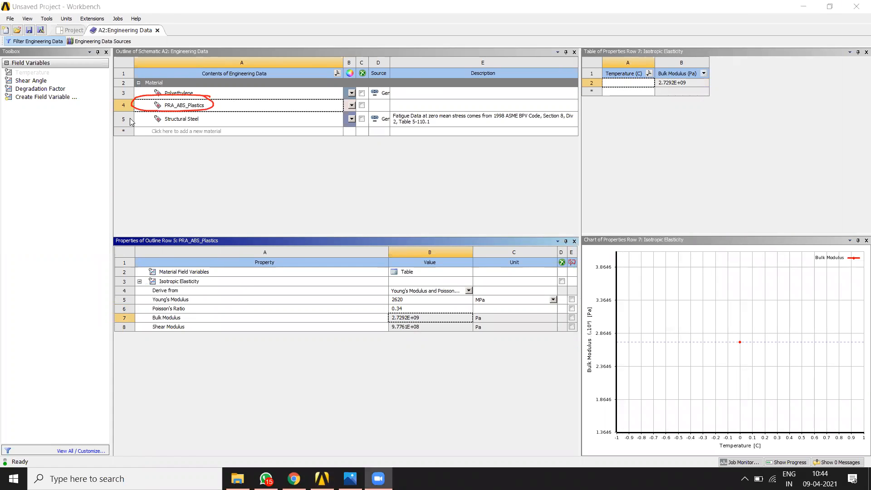
# Step: Add the Tensile Yield Strength property from the strength group to the PRA_ABS_Plastics material
pyautogui.click(177, 107)
pyautogui.click(523, 61)
pyautogui.moveTo(87, 50)
pyautogui.mouseDown()
pyautogui.moveTo(3, 150)
pyautogui.moveTo(55, 402)
pyautogui.moveTo(112, 84)
pyautogui.moveTo(25, 72)
pyautogui.mouseUp()
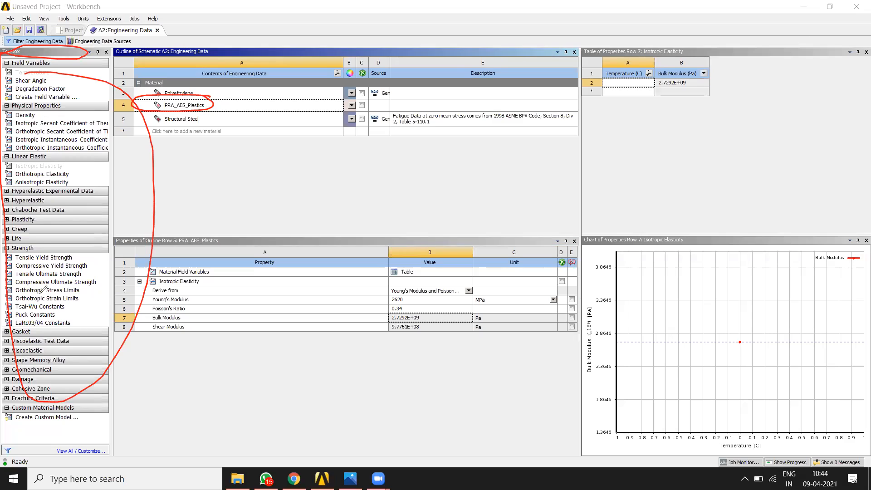
pyautogui.moveTo(40, 249)
pyautogui.mouseDown()
pyautogui.moveTo(3, 243)
pyautogui.moveTo(19, 262)
pyautogui.moveTo(64, 266)
pyautogui.moveTo(36, 249)
pyautogui.mouseUp()
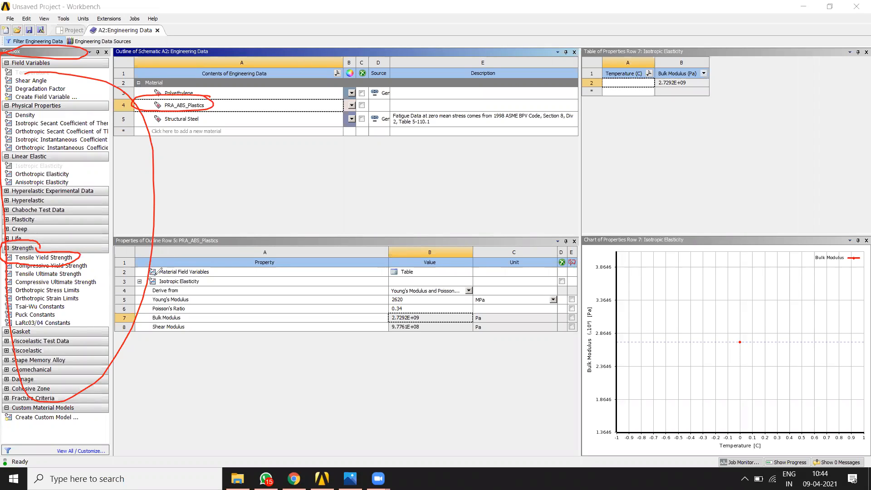
pyautogui.click(32, 258)
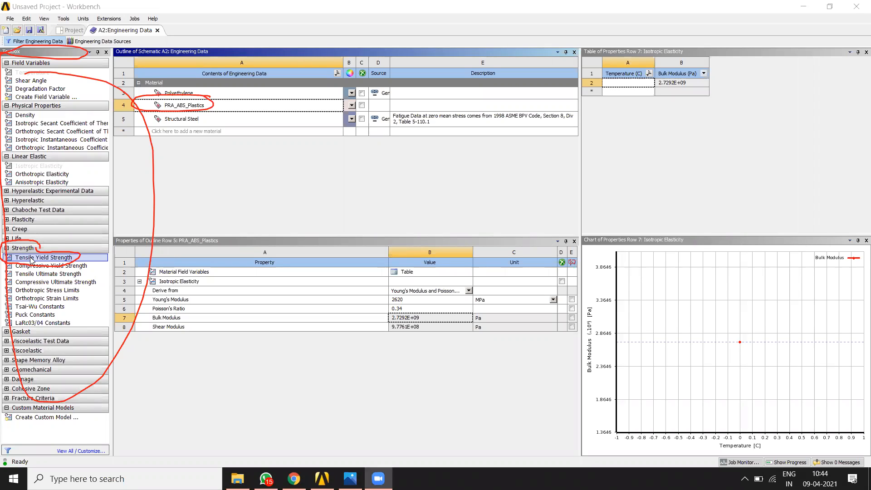
pyautogui.moveTo(32, 260); pyautogui.dragTo(202, 110)
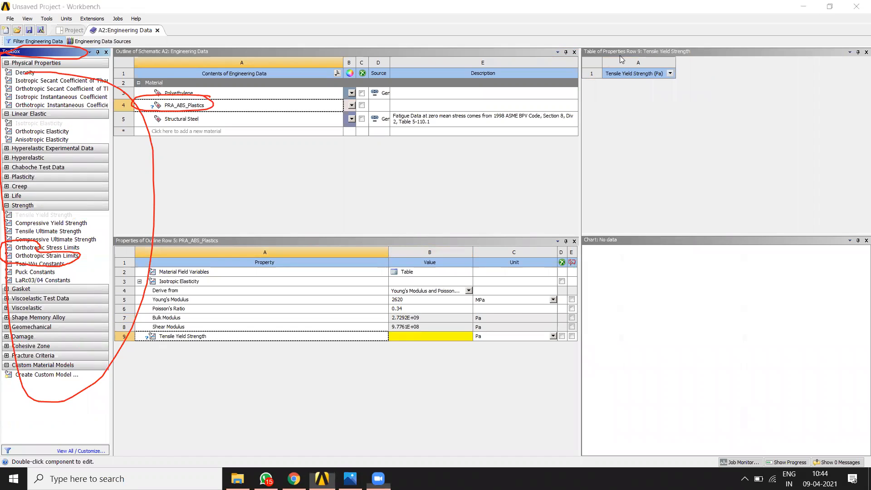
pyautogui.moveTo(475, 328)
pyautogui.mouseDown()
pyautogui.moveTo(401, 323)
pyautogui.moveTo(540, 354)
pyautogui.moveTo(522, 325)
pyautogui.moveTo(413, 325)
pyautogui.mouseUp()
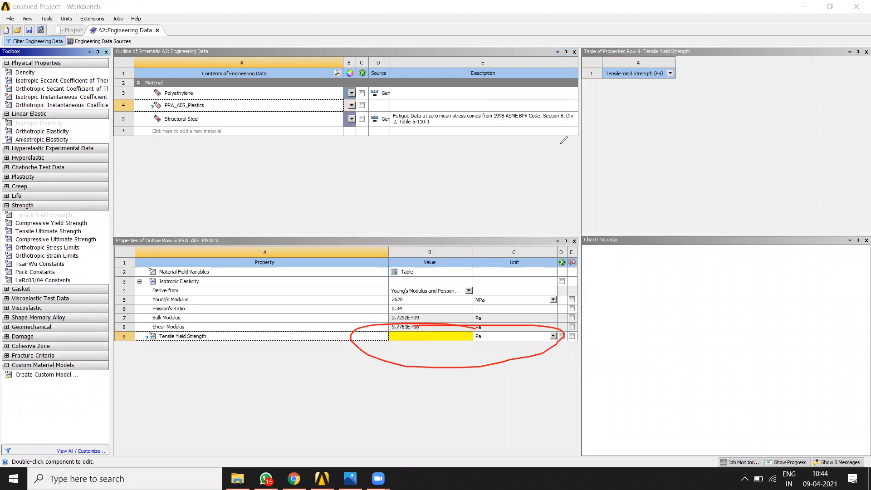
pyautogui.moveTo(632, 153); pyautogui.dragTo(640, 180)
pyautogui.moveTo(665, 146)
pyautogui.mouseDown()
pyautogui.moveTo(676, 168)
pyautogui.moveTo(697, 152)
pyautogui.moveTo(796, 124)
pyautogui.moveTo(805, 151)
pyautogui.mouseUp()
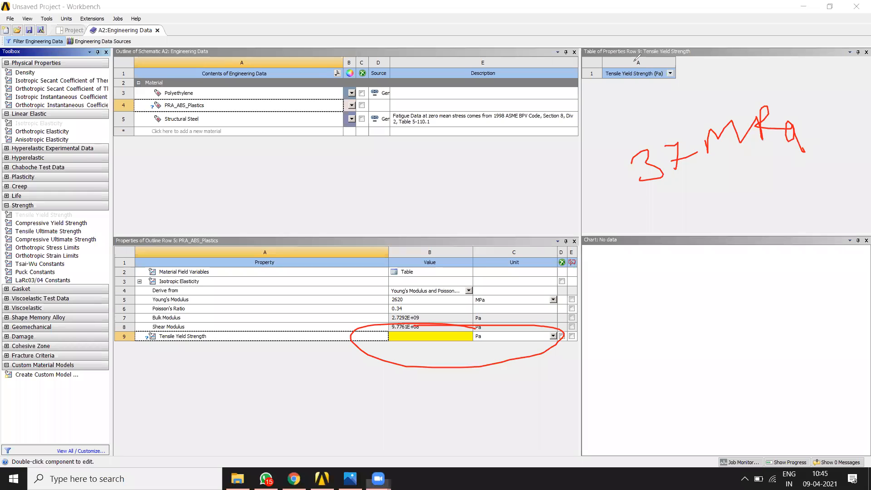
# Step: Set the Tensile Yield Strength of PRA_ABS_Plastics to 37 MPa
pyautogui.click(529, 338)
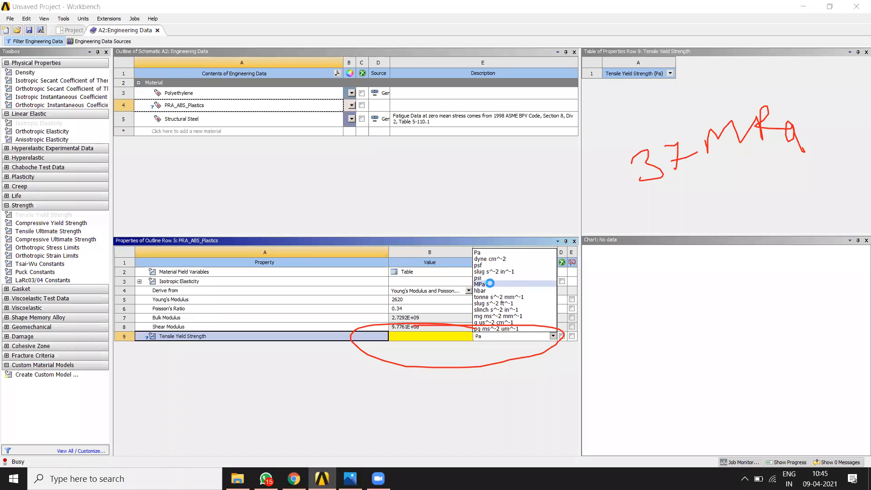
pyautogui.click(491, 284)
pyautogui.click(426, 338)
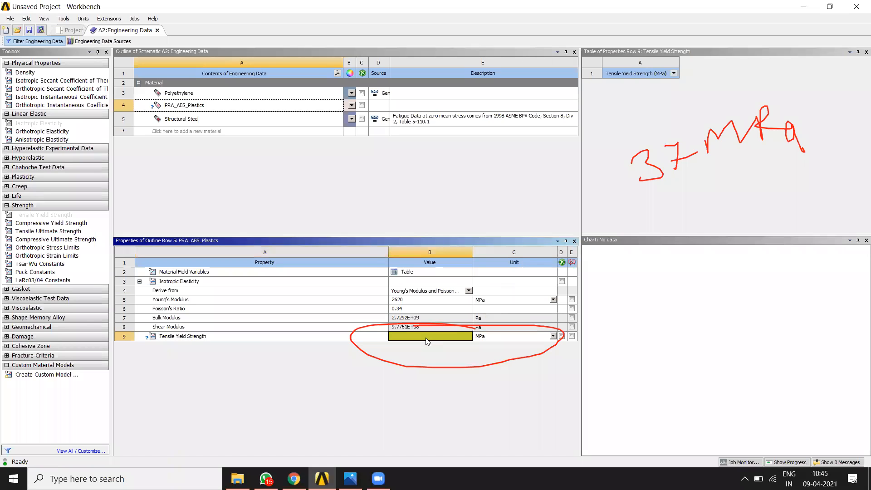
pyautogui.write('37')
pyautogui.press('Return')
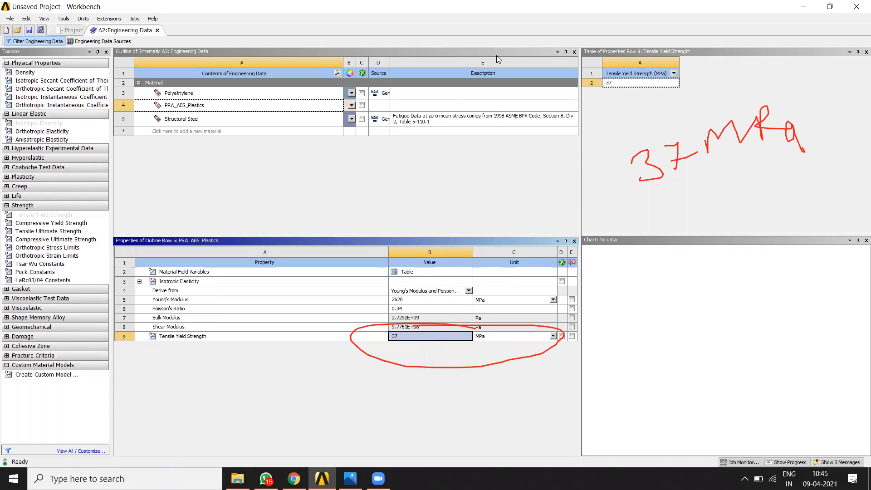
pyautogui.moveTo(155, 98); pyautogui.dragTo(155, 114)
pyautogui.moveTo(222, 103); pyautogui.dragTo(158, 97)
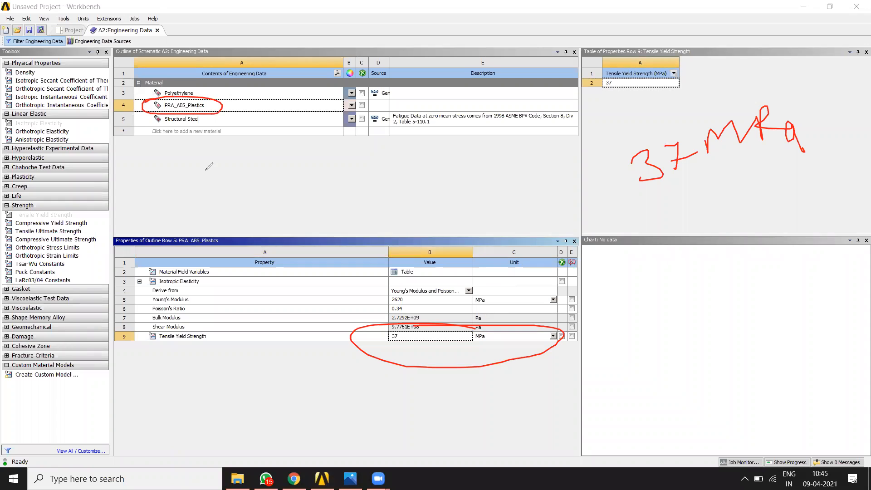
pyautogui.click(561, 64)
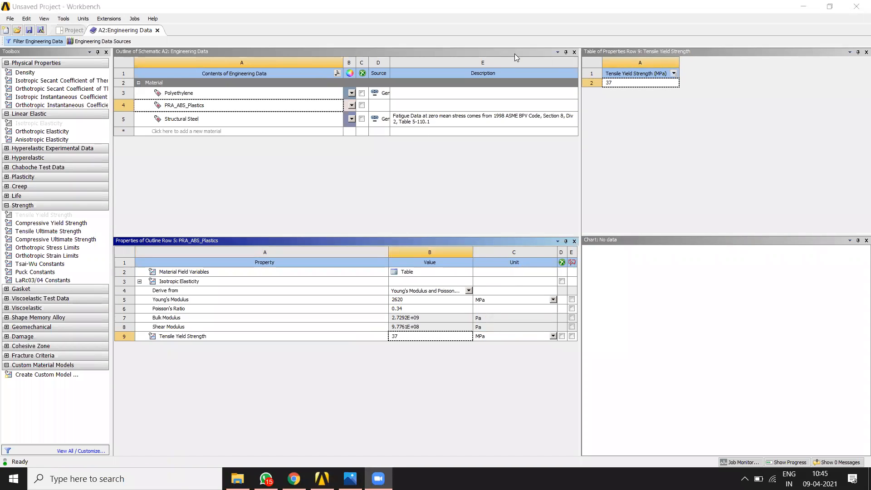
pyautogui.moveTo(111, 22)
pyautogui.mouseDown()
pyautogui.moveTo(87, 32)
pyautogui.moveTo(171, 28)
pyautogui.moveTo(116, 20)
pyautogui.moveTo(167, 37)
pyautogui.moveTo(159, 40)
pyautogui.moveTo(159, 25)
pyautogui.mouseUp()
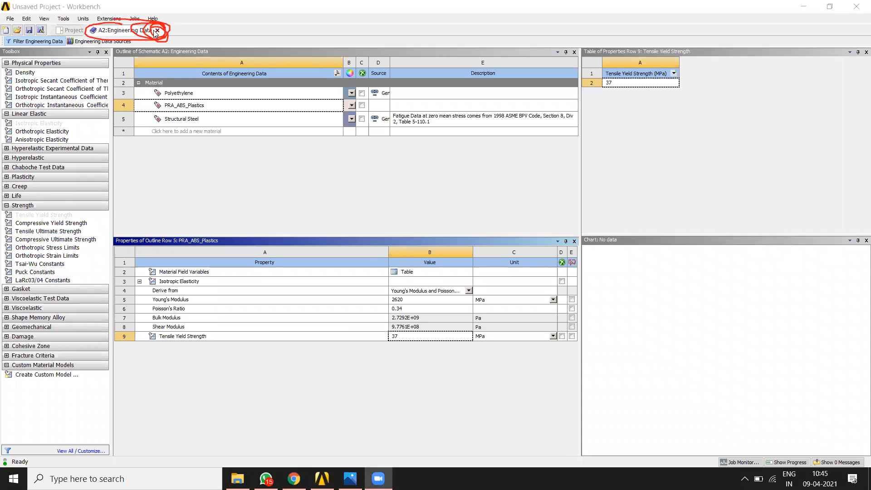
# Step: Close the engineering data to return to the project schematic
pyautogui.click(157, 30)
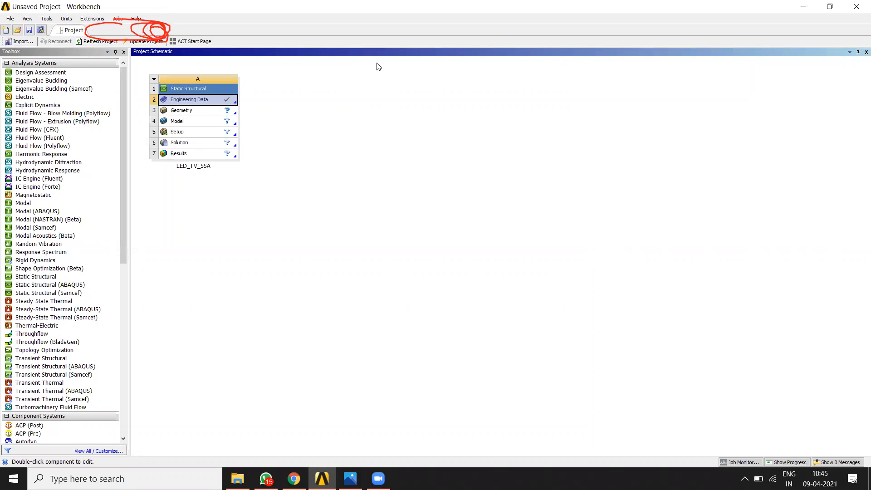
pyautogui.moveTo(242, 95); pyautogui.dragTo(283, 79)
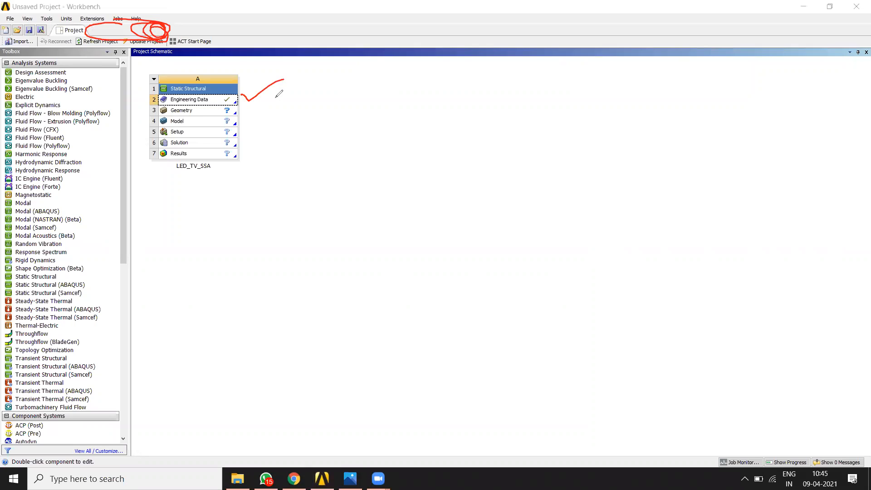
pyautogui.moveTo(240, 111); pyautogui.dragTo(306, 94)
pyautogui.click(545, 78)
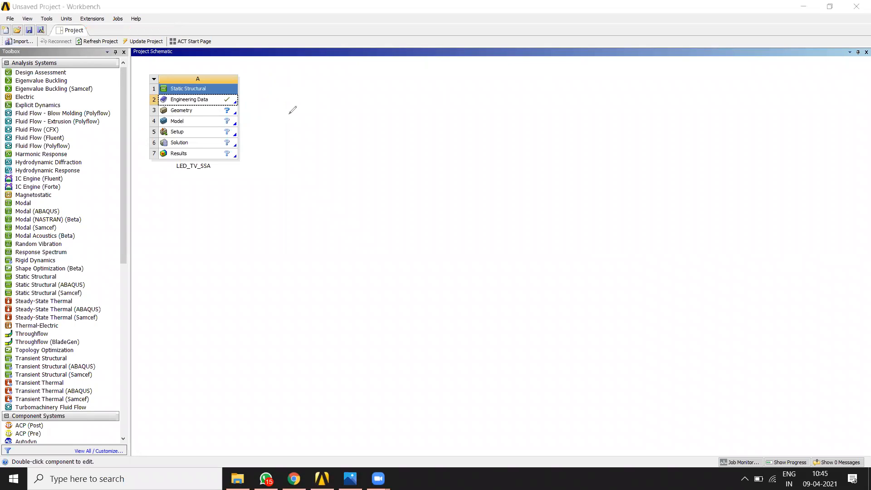
pyautogui.moveTo(240, 110); pyautogui.dragTo(450, 97)
pyautogui.moveTo(242, 111); pyautogui.dragTo(438, 147)
pyautogui.moveTo(243, 115); pyautogui.dragTo(438, 242)
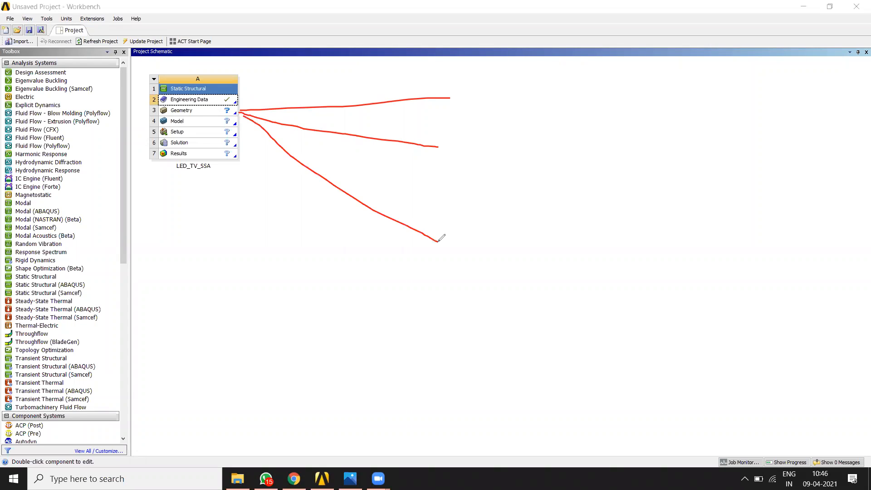
pyautogui.moveTo(458, 91); pyautogui.dragTo(459, 114)
pyautogui.moveTo(526, 85)
pyautogui.mouseDown()
pyautogui.moveTo(536, 83)
pyautogui.moveTo(516, 108)
pyautogui.moveTo(785, 80)
pyautogui.mouseUp()
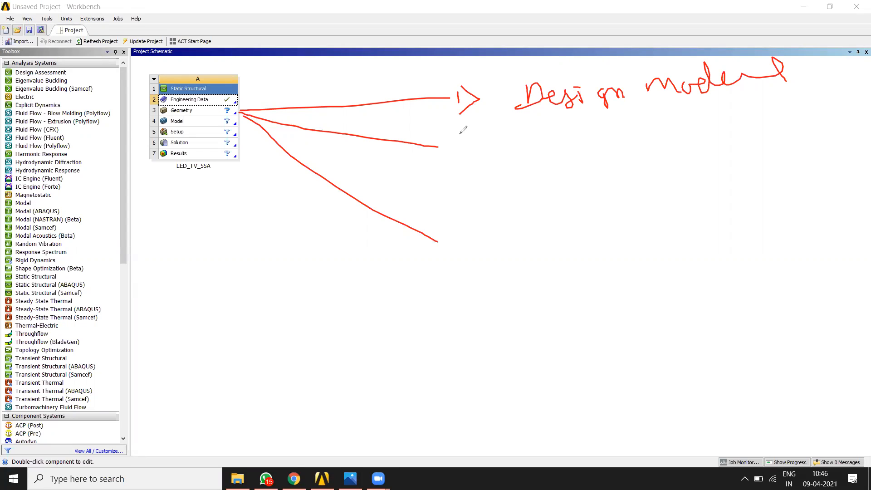
pyautogui.moveTo(456, 145)
pyautogui.mouseDown()
pyautogui.moveTo(469, 161)
pyautogui.moveTo(476, 147)
pyautogui.moveTo(461, 168)
pyautogui.mouseUp()
pyautogui.moveTo(545, 130)
pyautogui.mouseDown()
pyautogui.moveTo(522, 131)
pyautogui.moveTo(520, 160)
pyautogui.mouseUp()
pyautogui.moveTo(542, 131)
pyautogui.mouseDown()
pyautogui.moveTo(542, 167)
pyautogui.moveTo(558, 143)
pyautogui.moveTo(713, 137)
pyautogui.moveTo(712, 130)
pyautogui.mouseUp()
pyautogui.moveTo(720, 123); pyautogui.dragTo(767, 132)
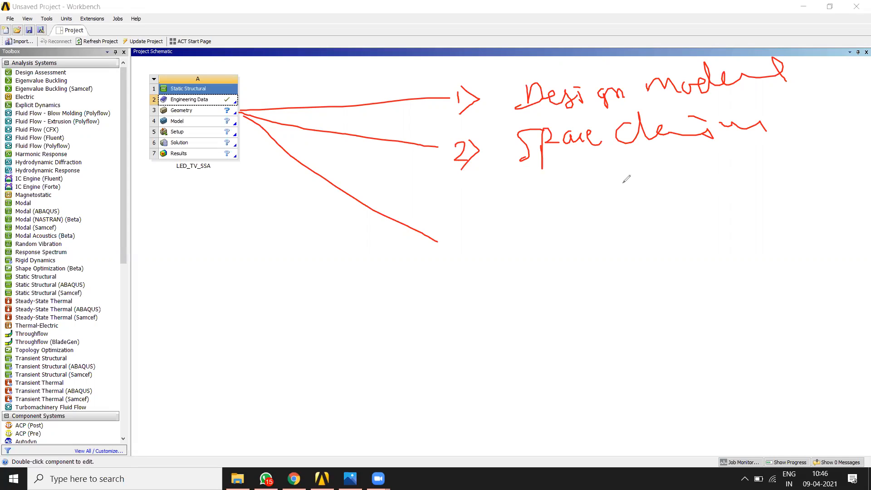
pyautogui.moveTo(533, 169); pyautogui.dragTo(755, 156)
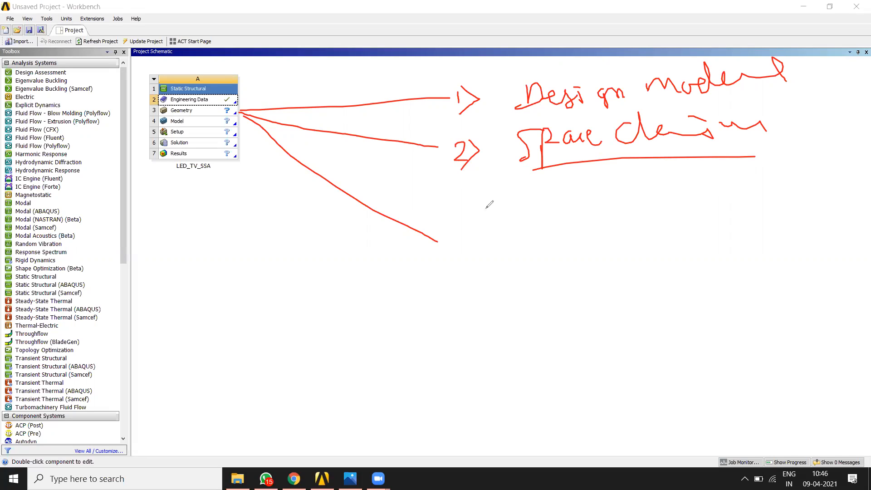
pyautogui.moveTo(457, 219); pyautogui.dragTo(456, 241)
pyautogui.moveTo(473, 209)
pyautogui.mouseDown()
pyautogui.moveTo(490, 242)
pyautogui.moveTo(480, 257)
pyautogui.mouseUp()
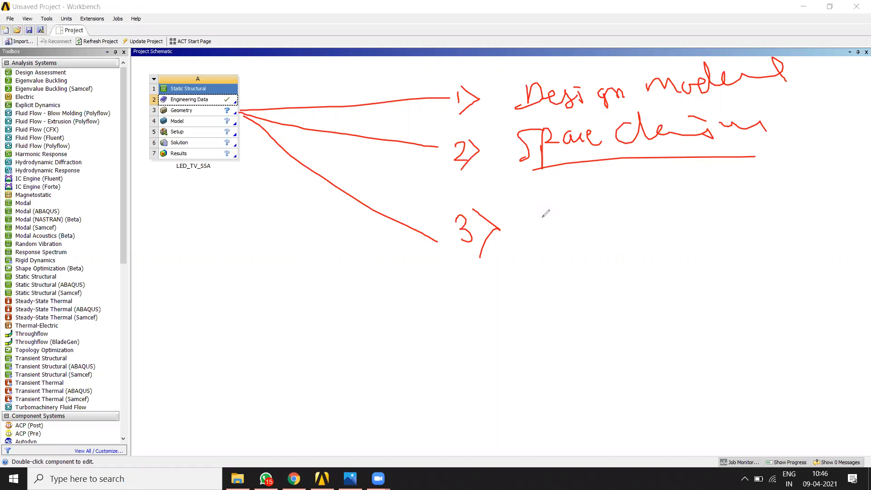
pyautogui.moveTo(524, 210)
pyautogui.mouseDown()
pyautogui.moveTo(552, 209)
pyautogui.moveTo(542, 251)
pyautogui.mouseUp()
pyautogui.moveTo(523, 248)
pyautogui.mouseDown()
pyautogui.moveTo(597, 251)
pyautogui.moveTo(589, 236)
pyautogui.mouseUp()
pyautogui.moveTo(602, 235)
pyautogui.mouseDown()
pyautogui.moveTo(649, 229)
pyautogui.moveTo(668, 217)
pyautogui.mouseUp()
pyautogui.moveTo(646, 211); pyautogui.dragTo(648, 236)
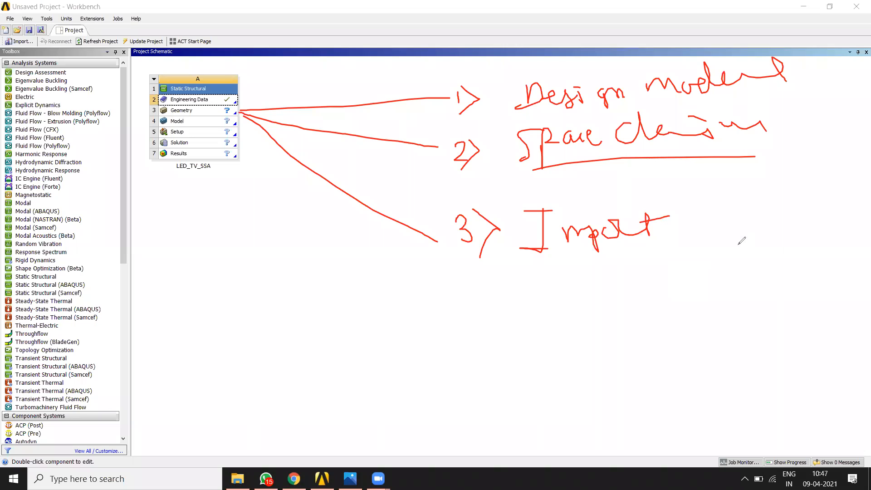
pyautogui.moveTo(733, 191); pyautogui.dragTo(718, 212)
pyautogui.click(741, 182)
pyautogui.moveTo(740, 181); pyautogui.dragTo(747, 206)
pyautogui.moveTo(735, 195)
pyautogui.mouseDown()
pyautogui.moveTo(777, 181)
pyautogui.moveTo(793, 192)
pyautogui.mouseUp()
pyautogui.click(807, 163)
pyautogui.moveTo(806, 163)
pyautogui.mouseDown()
pyautogui.moveTo(803, 185)
pyautogui.moveTo(816, 191)
pyautogui.mouseUp()
pyautogui.moveTo(813, 180); pyautogui.dragTo(827, 176)
pyautogui.moveTo(827, 167)
pyautogui.mouseDown()
pyautogui.moveTo(831, 189)
pyautogui.moveTo(820, 181)
pyautogui.mouseUp()
pyautogui.moveTo(761, 223)
pyautogui.mouseDown()
pyautogui.moveTo(772, 256)
pyautogui.moveTo(780, 252)
pyautogui.moveTo(767, 229)
pyautogui.mouseUp()
pyautogui.moveTo(781, 223); pyautogui.dragTo(793, 259)
pyautogui.moveTo(792, 221)
pyautogui.mouseDown()
pyautogui.moveTo(809, 243)
pyautogui.moveTo(815, 240)
pyautogui.mouseUp()
pyautogui.moveTo(803, 236)
pyautogui.mouseDown()
pyautogui.moveTo(814, 231)
pyautogui.moveTo(805, 220)
pyautogui.moveTo(823, 239)
pyautogui.mouseUp()
pyautogui.moveTo(766, 159)
pyautogui.mouseDown()
pyautogui.moveTo(739, 265)
pyautogui.moveTo(767, 158)
pyautogui.mouseUp()
pyautogui.moveTo(720, 235); pyautogui.dragTo(680, 235)
pyautogui.moveTo(679, 228)
pyautogui.mouseDown()
pyautogui.moveTo(692, 242)
pyautogui.moveTo(698, 225)
pyautogui.moveTo(694, 244)
pyautogui.moveTo(698, 233)
pyautogui.mouseUp()
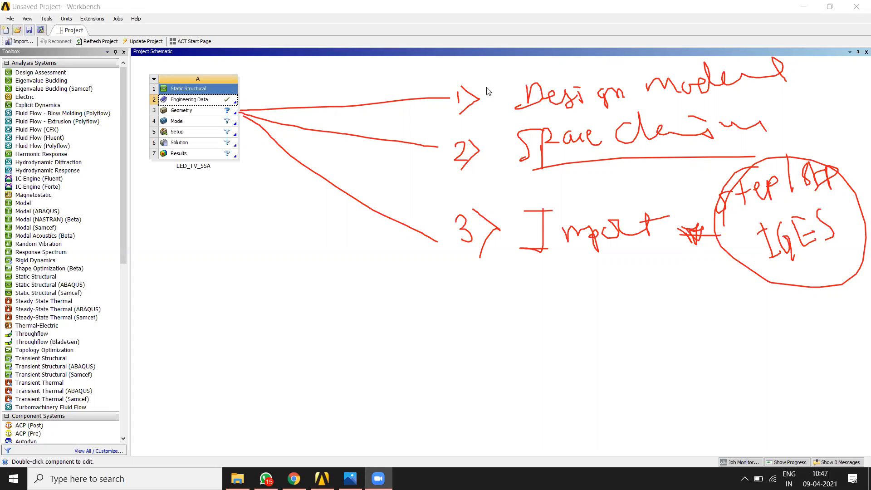
pyautogui.click(549, 60)
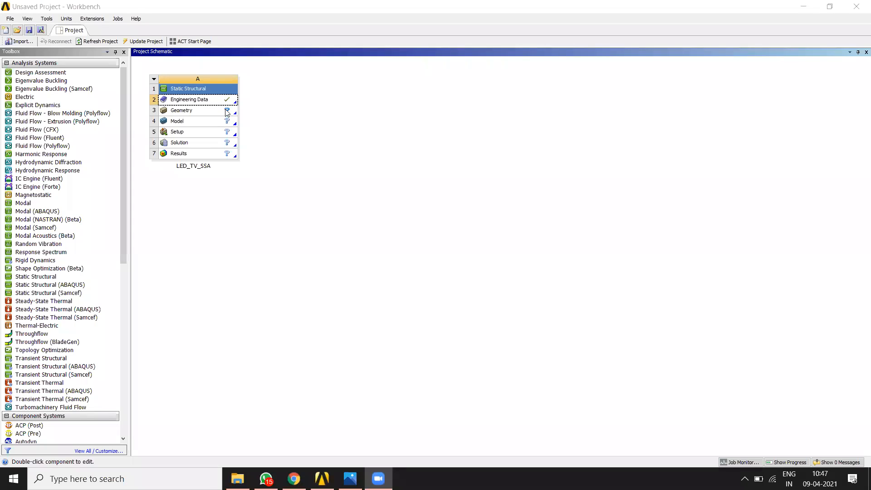
# Step: Import the LED TV Support.stp file from the Assignment 7 Circular-LED-TV-Stand folder as the geometry of the LED_TV_SSA system
pyautogui.click(203, 115)
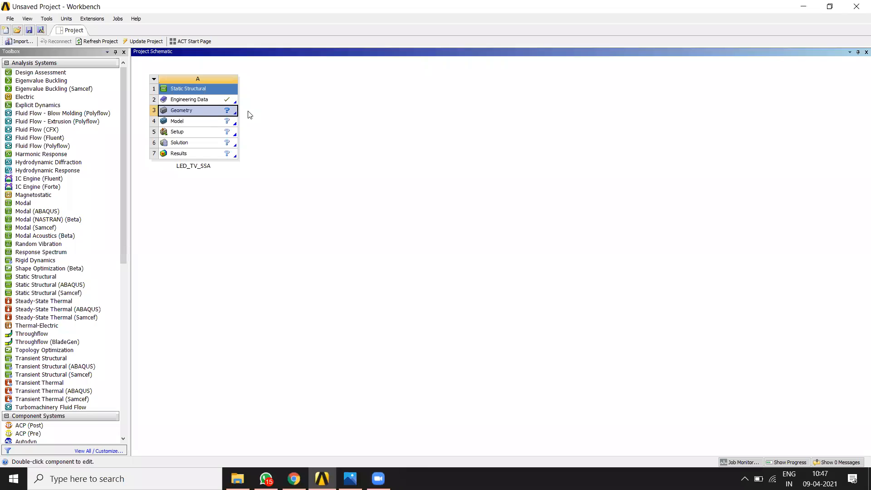
pyautogui.rightClick(205, 112)
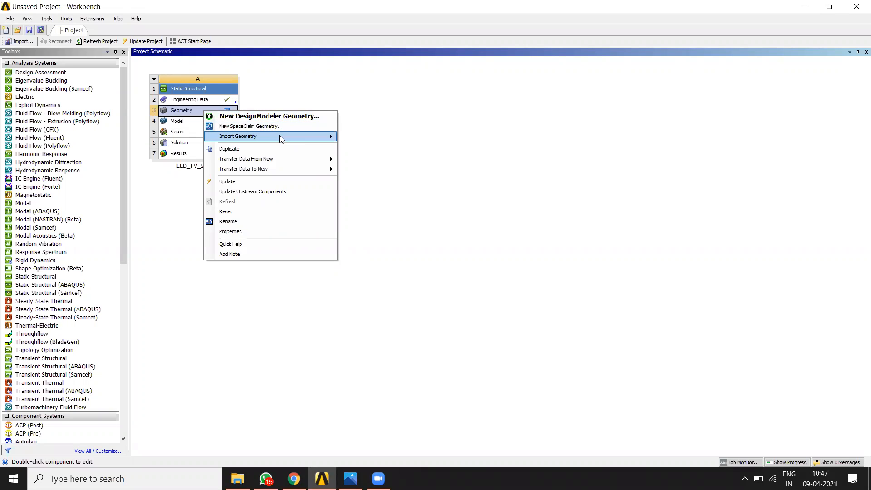
pyautogui.moveTo(276, 137)
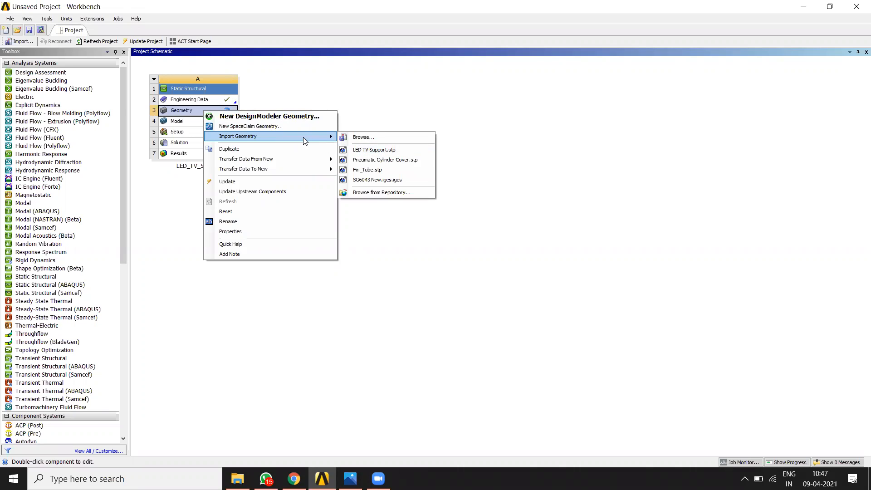
pyautogui.click(375, 137)
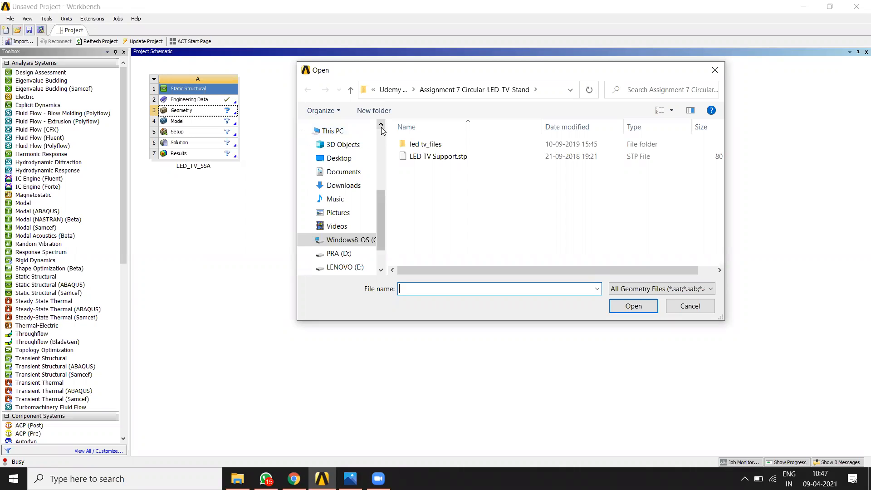
pyautogui.click(436, 158)
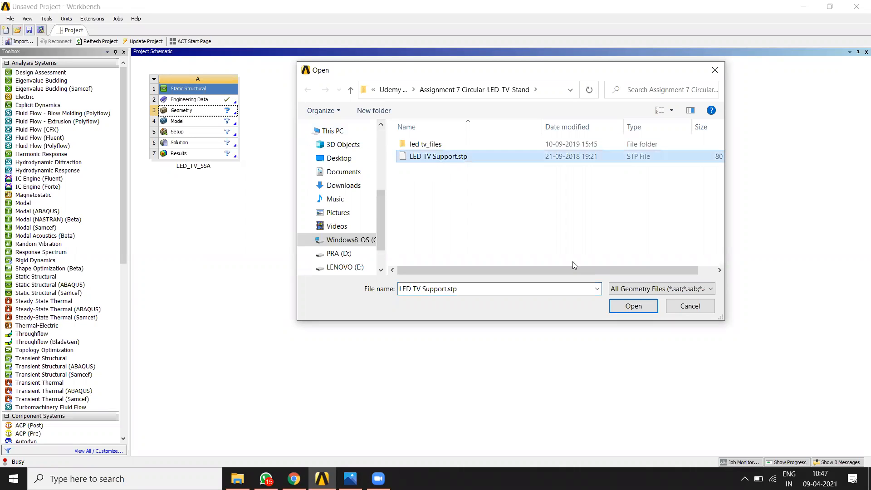
pyautogui.click(640, 307)
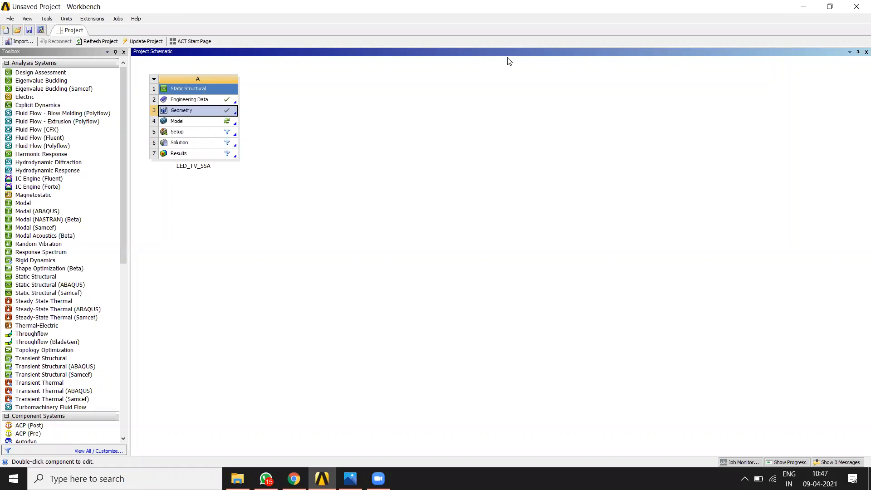
pyautogui.moveTo(237, 121); pyautogui.dragTo(255, 122)
pyautogui.moveTo(267, 113)
pyautogui.mouseDown()
pyautogui.moveTo(267, 128)
pyautogui.moveTo(275, 119)
pyautogui.moveTo(282, 126)
pyautogui.moveTo(267, 129)
pyautogui.moveTo(298, 128)
pyautogui.moveTo(282, 141)
pyautogui.moveTo(307, 168)
pyautogui.moveTo(300, 174)
pyautogui.moveTo(362, 183)
pyautogui.moveTo(400, 162)
pyautogui.mouseUp()
pyautogui.moveTo(336, 107)
pyautogui.mouseDown()
pyautogui.moveTo(338, 207)
pyautogui.moveTo(373, 125)
pyautogui.moveTo(316, 108)
pyautogui.mouseUp()
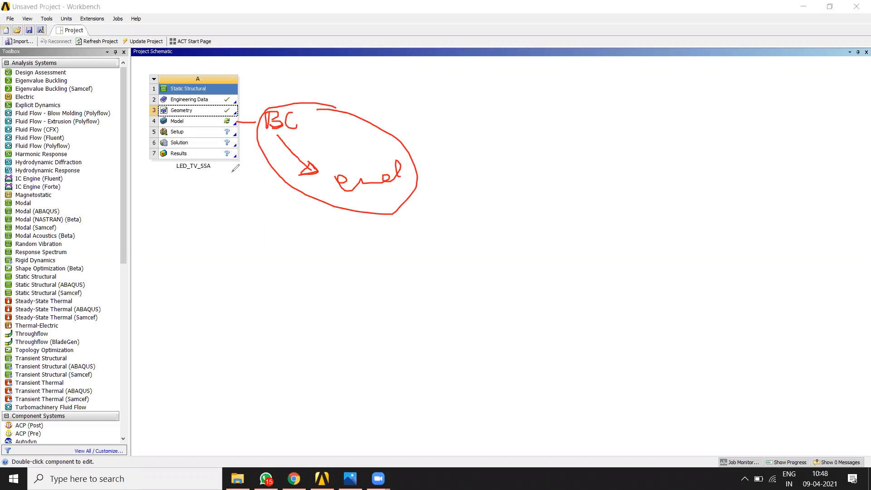
pyautogui.moveTo(243, 113)
pyautogui.mouseDown()
pyautogui.moveTo(178, 110)
pyautogui.moveTo(207, 172)
pyautogui.moveTo(248, 169)
pyautogui.moveTo(491, 256)
pyautogui.moveTo(508, 286)
pyautogui.moveTo(590, 265)
pyautogui.moveTo(620, 204)
pyautogui.moveTo(675, 234)
pyautogui.moveTo(747, 235)
pyautogui.moveTo(776, 212)
pyautogui.moveTo(853, 187)
pyautogui.moveTo(869, 209)
pyautogui.mouseUp()
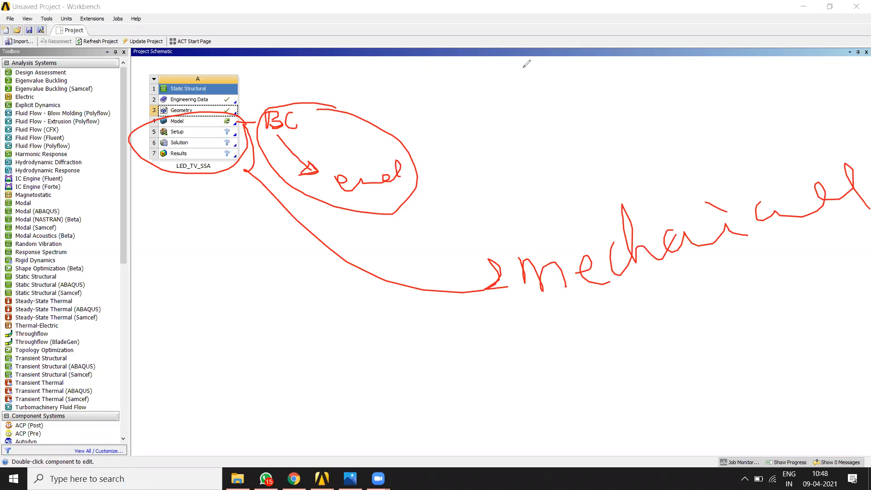
pyautogui.click(609, 51)
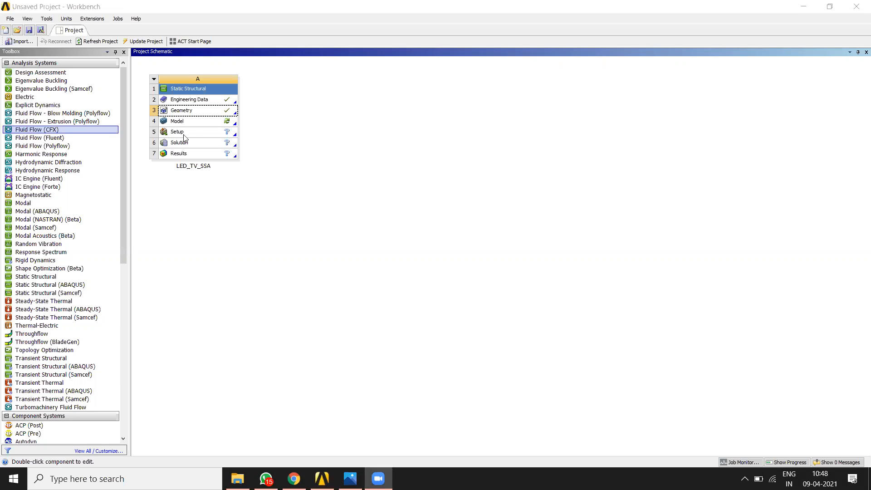
# Step: Open the Model cell of the LED_TV_SSA system in Mechanical
pyautogui.click(194, 123)
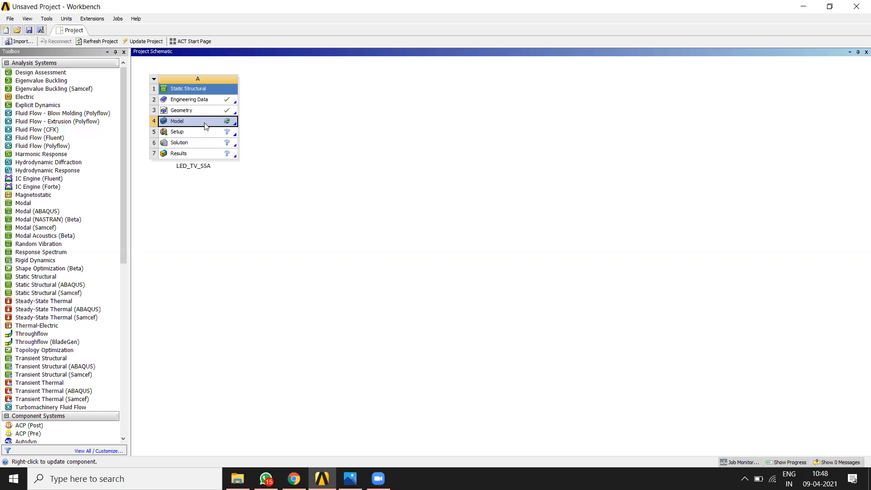
pyautogui.doubleClick(205, 121)
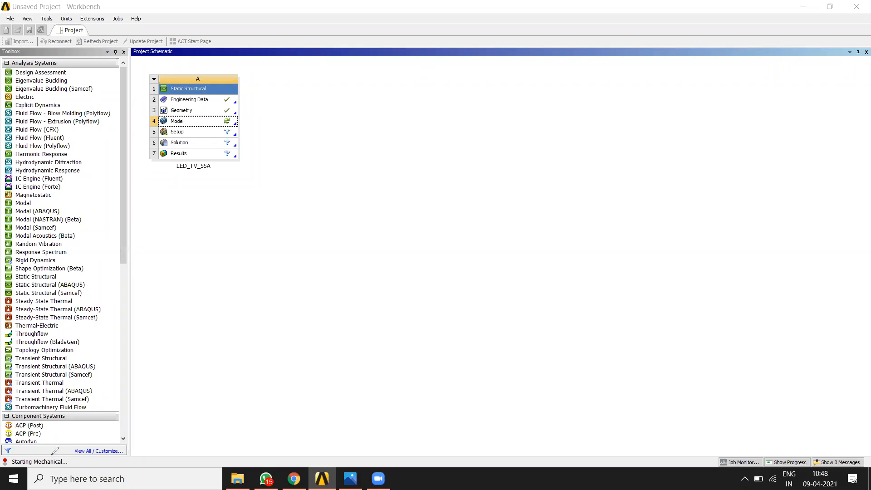
pyautogui.moveTo(59, 452)
pyautogui.mouseDown()
pyautogui.moveTo(3, 467)
pyautogui.moveTo(70, 454)
pyautogui.moveTo(19, 457)
pyautogui.mouseUp()
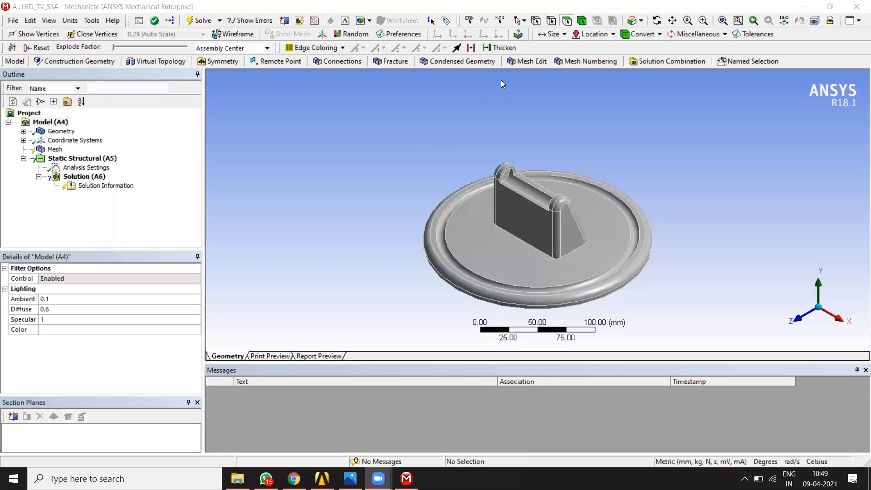
pyautogui.moveTo(22, 15)
pyautogui.mouseDown()
pyautogui.moveTo(4, 23)
pyautogui.moveTo(173, 65)
pyautogui.moveTo(313, 72)
pyautogui.mouseUp()
pyautogui.moveTo(469, 67)
pyautogui.mouseDown()
pyautogui.moveTo(780, 73)
pyautogui.moveTo(821, 58)
pyautogui.mouseUp()
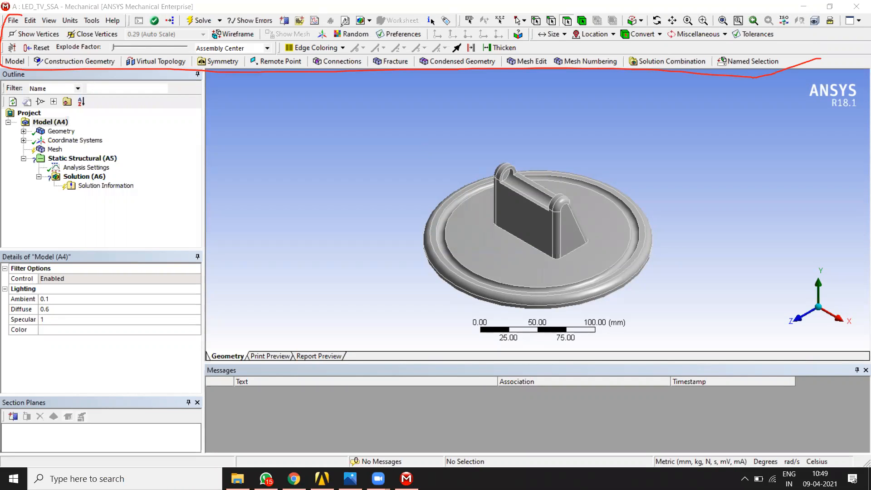
pyautogui.moveTo(23, 13)
pyautogui.mouseDown()
pyautogui.moveTo(864, 9)
pyautogui.moveTo(806, 66)
pyautogui.moveTo(773, 69)
pyautogui.mouseUp()
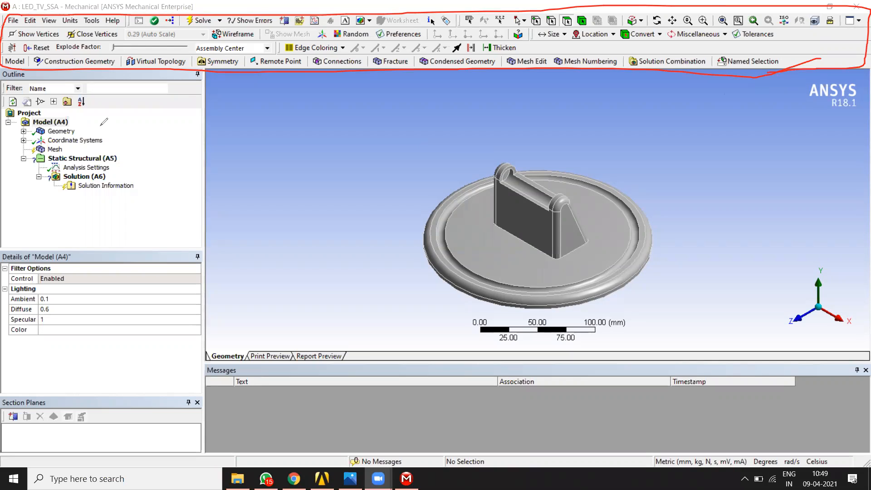
pyautogui.hotkey('ctrl', 'z')
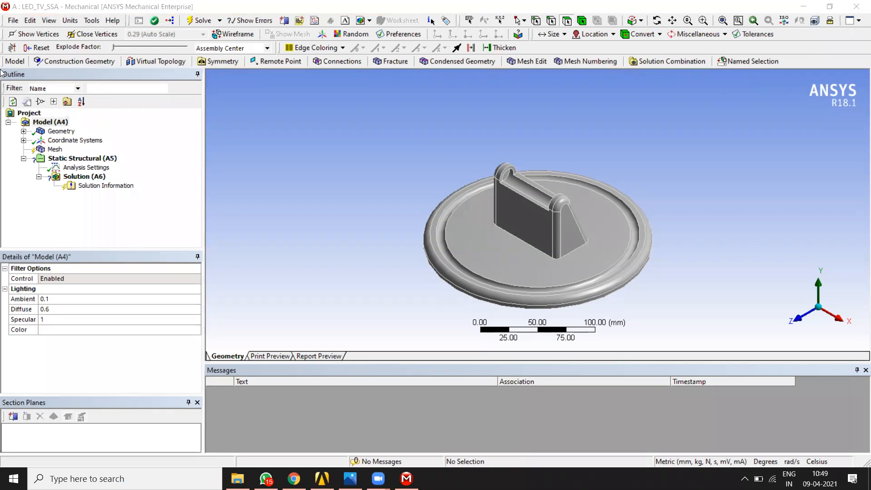
pyautogui.moveTo(6, 68)
pyautogui.mouseDown()
pyautogui.moveTo(108, 68)
pyautogui.moveTo(162, 88)
pyautogui.moveTo(13, 204)
pyautogui.moveTo(4, 70)
pyautogui.mouseUp()
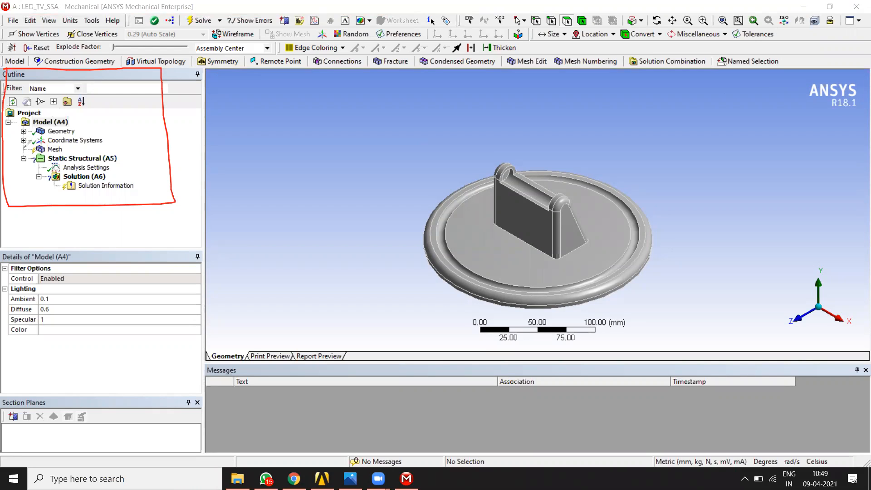
pyautogui.moveTo(2, 246); pyautogui.dragTo(34, 246)
pyautogui.moveTo(146, 239)
pyautogui.mouseDown()
pyautogui.moveTo(170, 367)
pyautogui.moveTo(36, 376)
pyautogui.moveTo(11, 299)
pyautogui.moveTo(10, 240)
pyautogui.mouseUp()
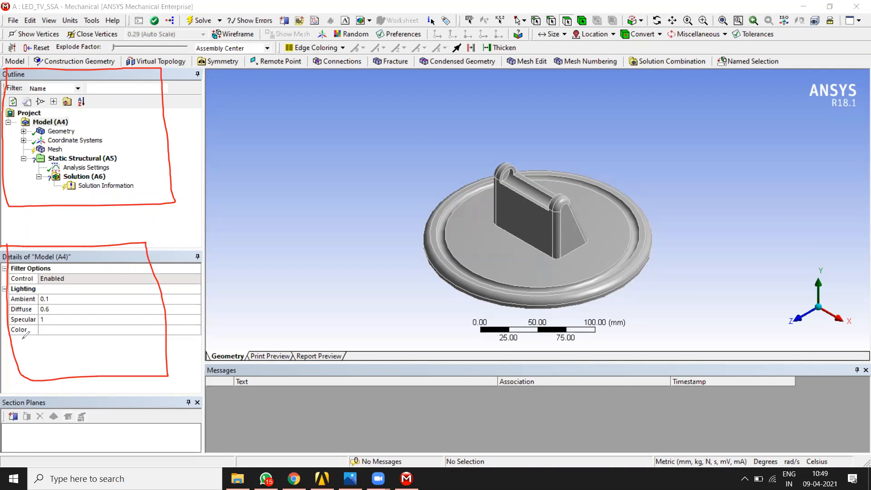
pyautogui.moveTo(291, 176)
pyautogui.mouseDown()
pyautogui.moveTo(409, 195)
pyautogui.moveTo(415, 208)
pyautogui.moveTo(411, 200)
pyautogui.moveTo(406, 212)
pyautogui.moveTo(417, 205)
pyautogui.mouseUp()
pyautogui.moveTo(211, 85); pyautogui.dragTo(221, 113)
pyautogui.moveTo(237, 301)
pyautogui.mouseDown()
pyautogui.moveTo(861, 293)
pyautogui.moveTo(857, 129)
pyautogui.moveTo(214, 98)
pyautogui.moveTo(213, 192)
pyautogui.mouseUp()
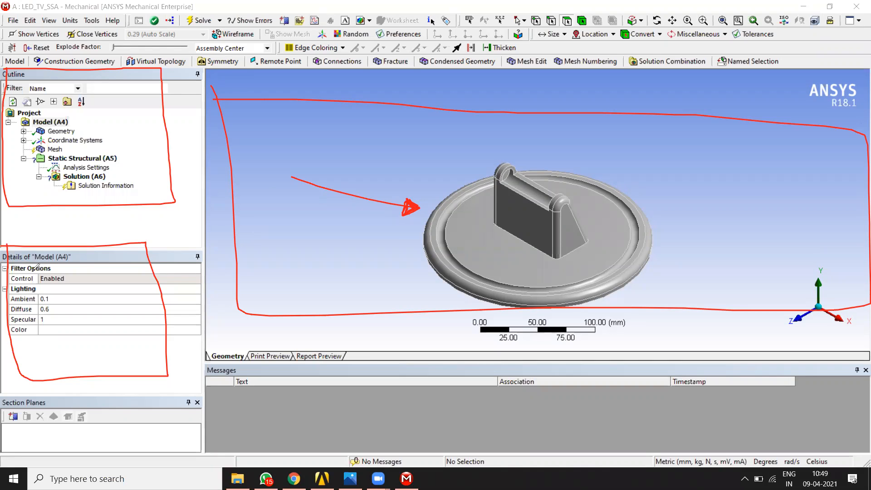
pyautogui.moveTo(47, 245)
pyautogui.mouseDown()
pyautogui.moveTo(22, 241)
pyautogui.moveTo(18, 351)
pyautogui.moveTo(181, 263)
pyautogui.mouseUp()
pyautogui.moveTo(7, 299)
pyautogui.mouseDown()
pyautogui.moveTo(90, 245)
pyautogui.moveTo(133, 356)
pyautogui.moveTo(172, 254)
pyautogui.moveTo(156, 289)
pyautogui.mouseUp()
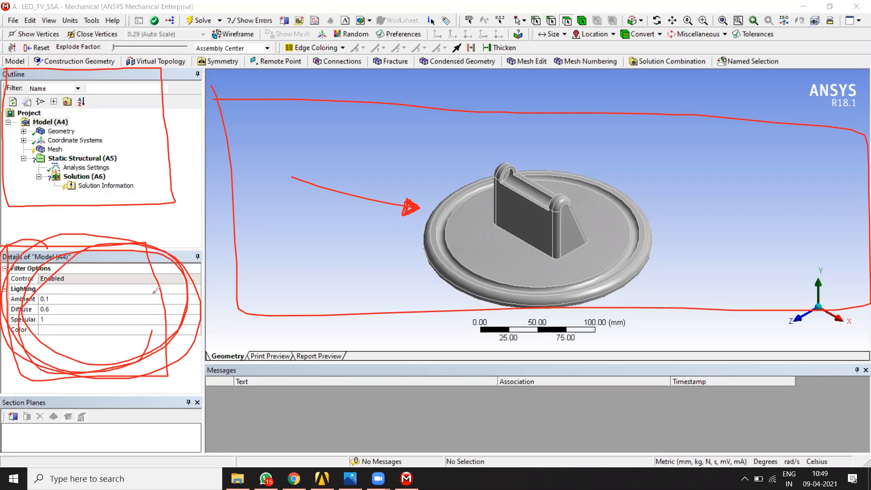
pyautogui.moveTo(172, 93)
pyautogui.mouseDown()
pyautogui.moveTo(172, 167)
pyautogui.moveTo(188, 156)
pyautogui.moveTo(172, 177)
pyautogui.mouseUp()
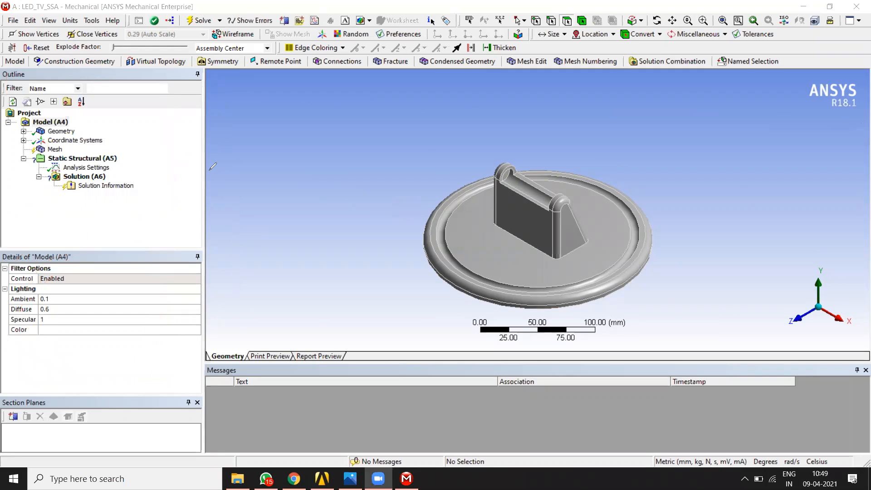
# Step: Expand the Geometry branch of the model tree to list its body
pyautogui.click(23, 132)
pyautogui.click(23, 131)
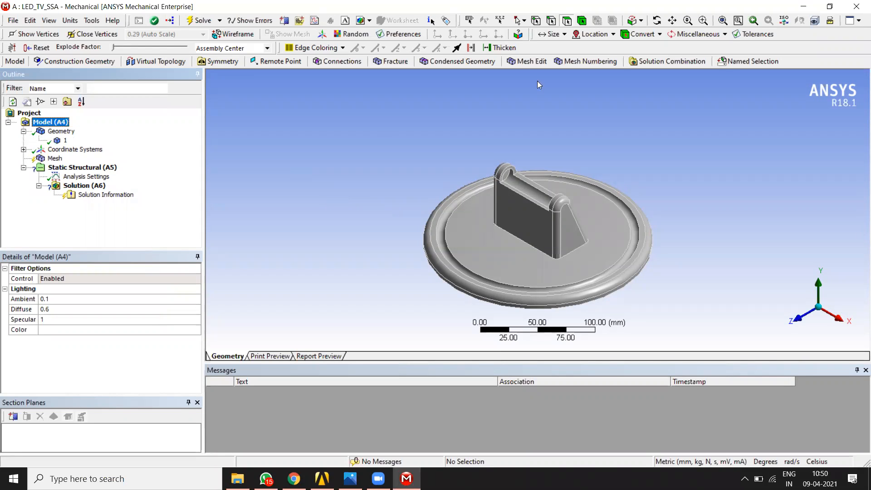
pyautogui.click(550, 49)
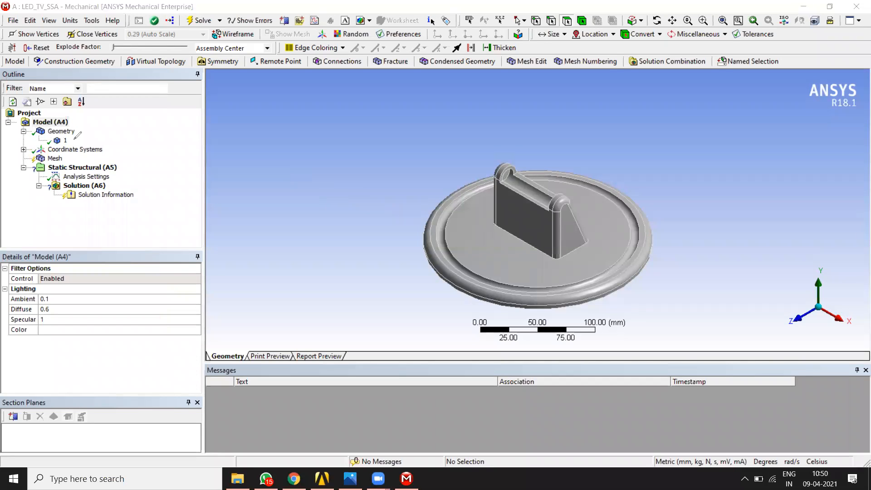
pyautogui.moveTo(69, 135)
pyautogui.mouseDown()
pyautogui.moveTo(52, 146)
pyautogui.moveTo(82, 140)
pyautogui.moveTo(70, 134)
pyautogui.mouseUp()
pyautogui.moveTo(37, 146)
pyautogui.mouseDown()
pyautogui.moveTo(182, 139)
pyautogui.moveTo(222, 128)
pyautogui.moveTo(240, 109)
pyautogui.moveTo(262, 118)
pyautogui.mouseUp()
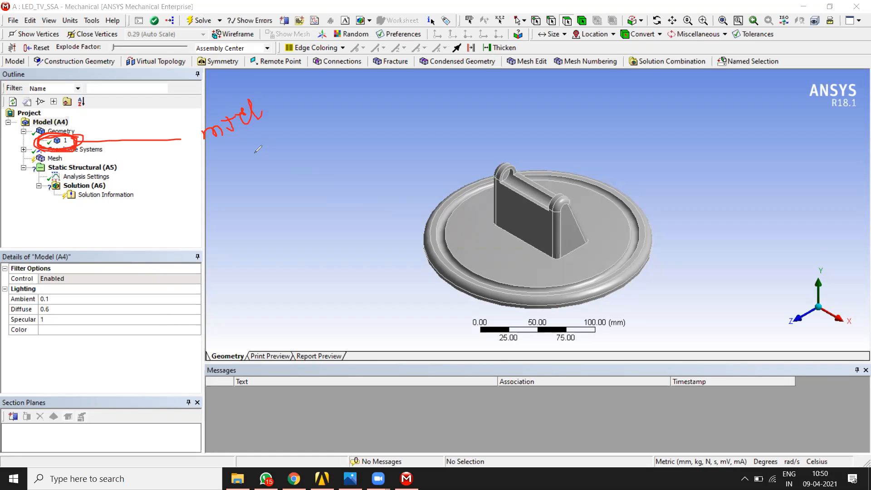
pyautogui.moveTo(61, 153)
pyautogui.mouseDown()
pyautogui.moveTo(26, 157)
pyautogui.moveTo(70, 150)
pyautogui.moveTo(186, 160)
pyautogui.mouseUp()
pyautogui.moveTo(196, 160)
pyautogui.mouseDown()
pyautogui.moveTo(232, 157)
pyautogui.moveTo(252, 136)
pyautogui.moveTo(271, 141)
pyautogui.moveTo(263, 131)
pyautogui.moveTo(281, 136)
pyautogui.mouseUp()
pyautogui.moveTo(283, 134); pyautogui.dragTo(287, 159)
pyautogui.moveTo(21, 160)
pyautogui.mouseDown()
pyautogui.moveTo(50, 174)
pyautogui.moveTo(127, 164)
pyautogui.moveTo(72, 156)
pyautogui.mouseUp()
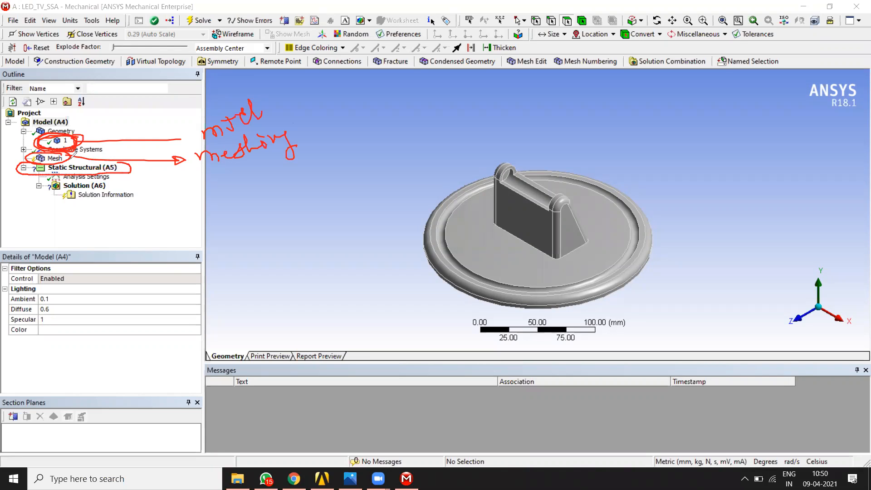
pyautogui.moveTo(132, 173); pyautogui.dragTo(172, 180)
pyautogui.moveTo(235, 186)
pyautogui.mouseDown()
pyautogui.moveTo(277, 201)
pyautogui.moveTo(279, 190)
pyautogui.moveTo(277, 199)
pyautogui.mouseUp()
pyautogui.moveTo(318, 175); pyautogui.dragTo(314, 191)
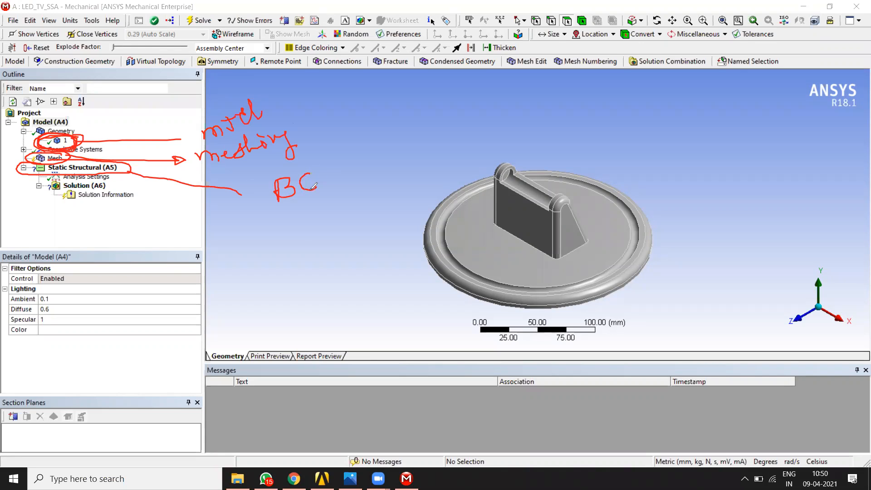
pyautogui.click(28, 195)
pyautogui.moveTo(27, 194)
pyautogui.mouseDown()
pyautogui.moveTo(116, 186)
pyautogui.moveTo(27, 182)
pyautogui.moveTo(26, 195)
pyautogui.mouseUp()
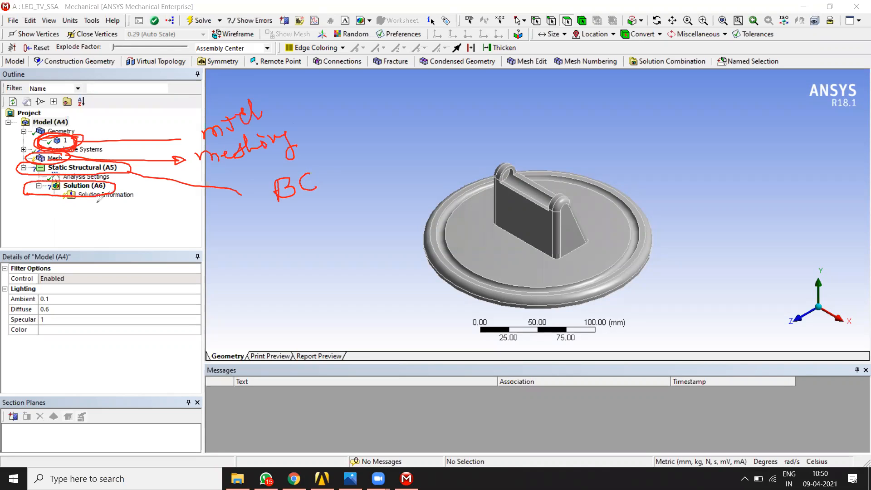
pyautogui.moveTo(118, 194); pyautogui.dragTo(256, 237)
pyautogui.moveTo(256, 222)
pyautogui.mouseDown()
pyautogui.moveTo(267, 235)
pyautogui.moveTo(313, 227)
pyautogui.moveTo(333, 208)
pyautogui.mouseUp()
pyautogui.moveTo(337, 208); pyautogui.dragTo(343, 224)
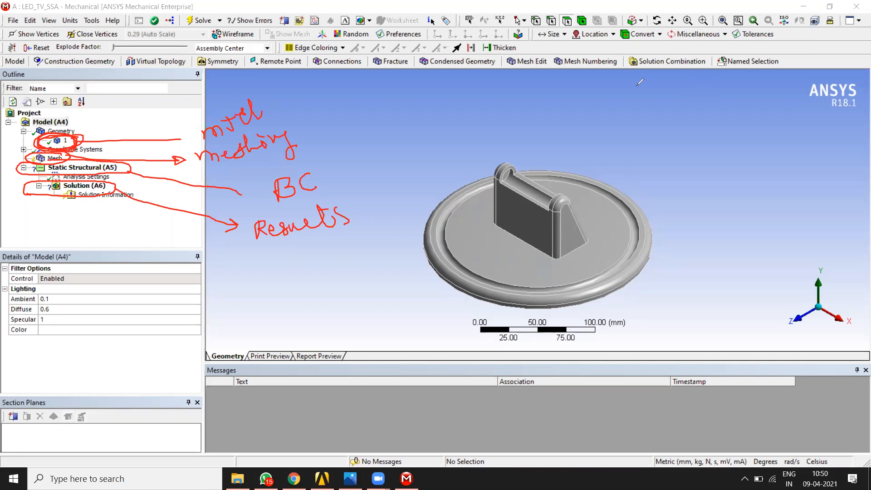
pyautogui.press('Escape')
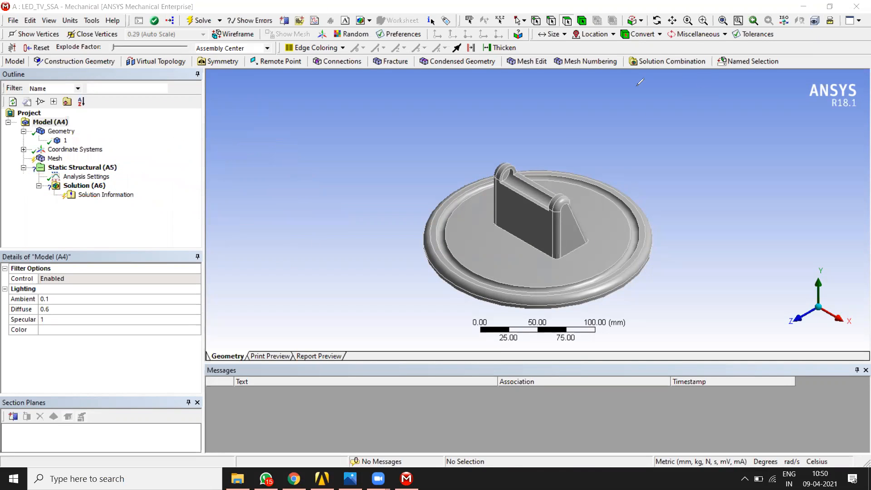
# Step: Select body 1 of the geometry to display its properties
pyautogui.click(63, 141)
pyautogui.click(544, 67)
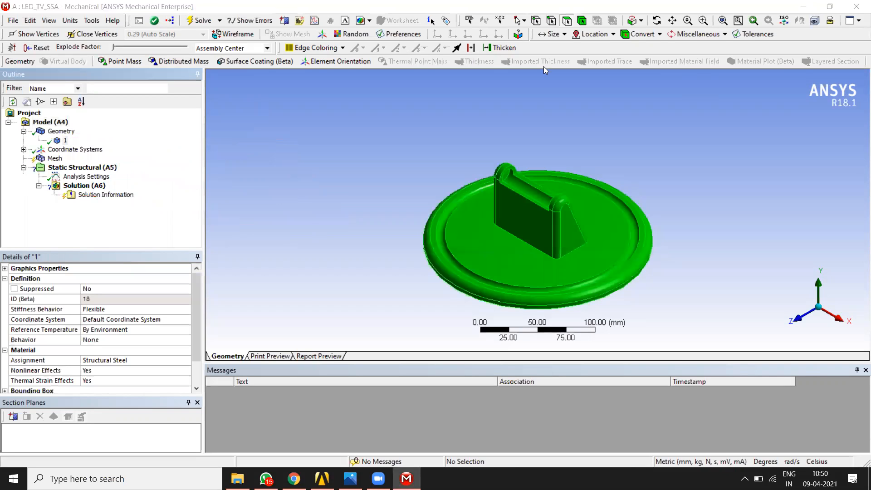
pyautogui.moveTo(1, 250); pyautogui.dragTo(197, 243)
pyautogui.moveTo(217, 286)
pyautogui.mouseDown()
pyautogui.moveTo(173, 409)
pyautogui.moveTo(6, 398)
pyautogui.moveTo(19, 244)
pyautogui.mouseUp()
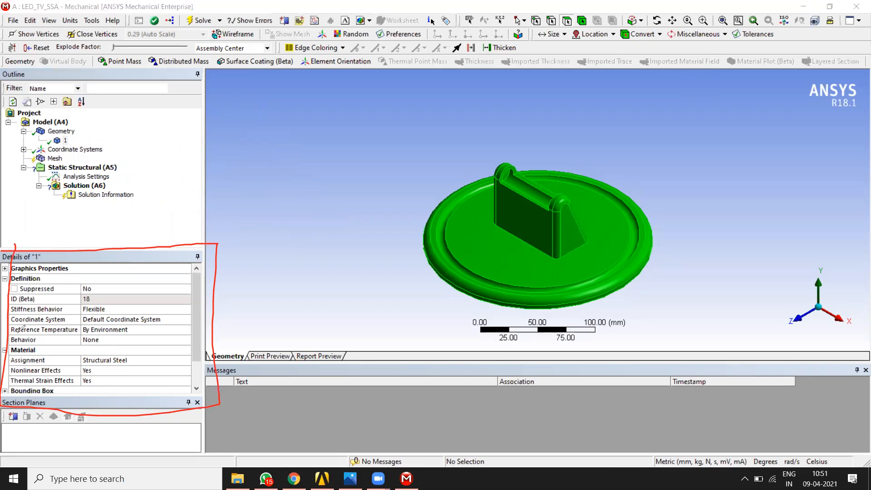
pyautogui.moveTo(43, 348)
pyautogui.mouseDown()
pyautogui.moveTo(6, 341)
pyautogui.moveTo(18, 365)
pyautogui.moveTo(186, 366)
pyautogui.moveTo(174, 355)
pyautogui.moveTo(54, 355)
pyautogui.moveTo(44, 341)
pyautogui.mouseUp()
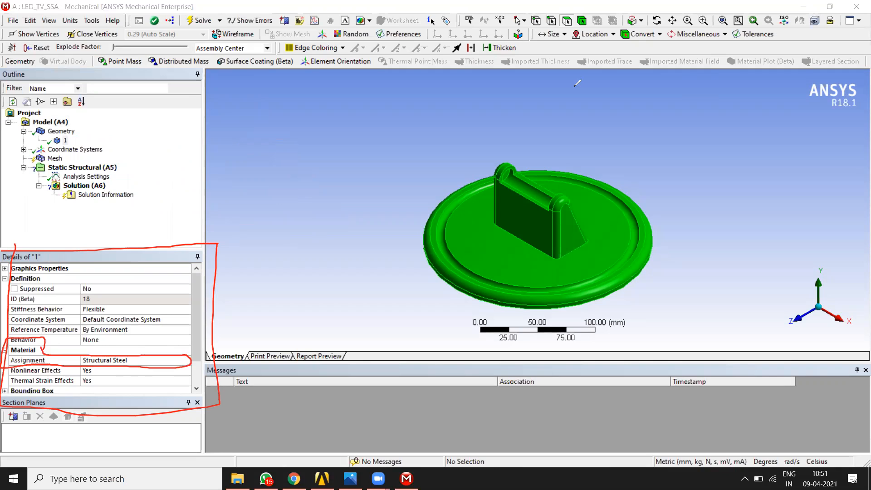
pyautogui.moveTo(157, 344)
pyautogui.mouseDown()
pyautogui.moveTo(93, 365)
pyautogui.moveTo(149, 370)
pyautogui.moveTo(124, 343)
pyautogui.moveTo(145, 352)
pyautogui.mouseUp()
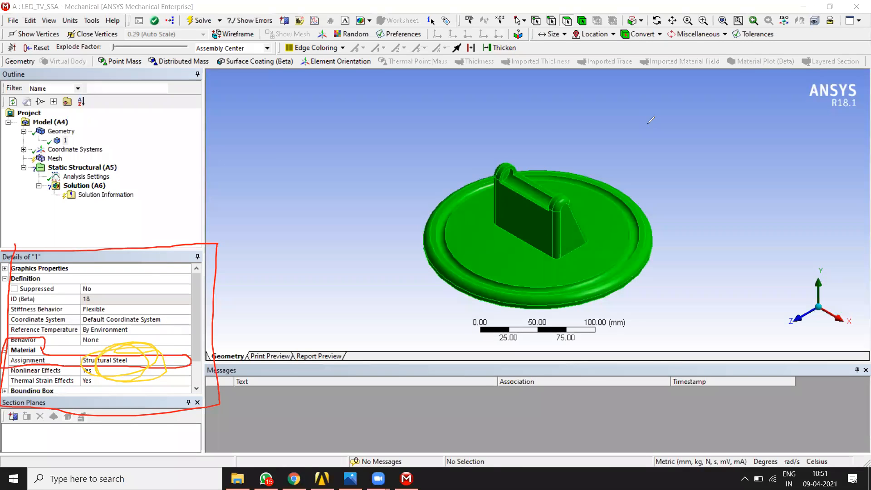
pyautogui.click(647, 123)
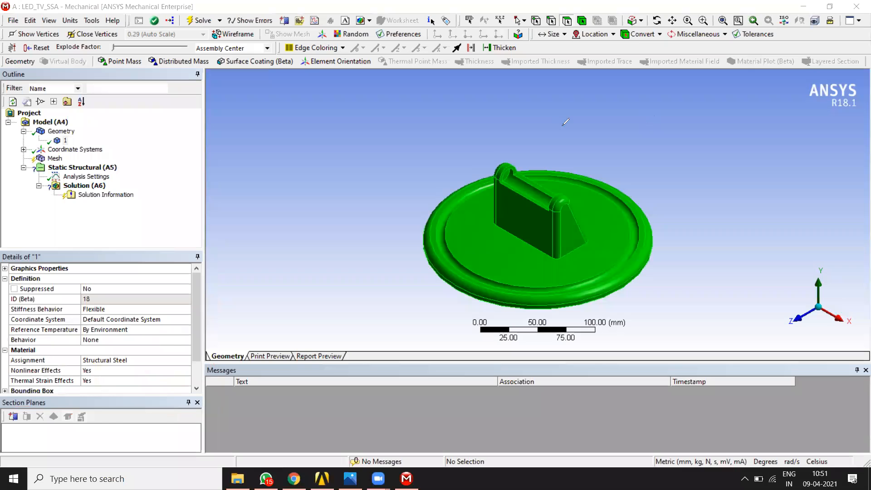
# Step: Assign the PRA_ABS_Plastics material to body 1
pyautogui.click(161, 360)
pyautogui.click(189, 361)
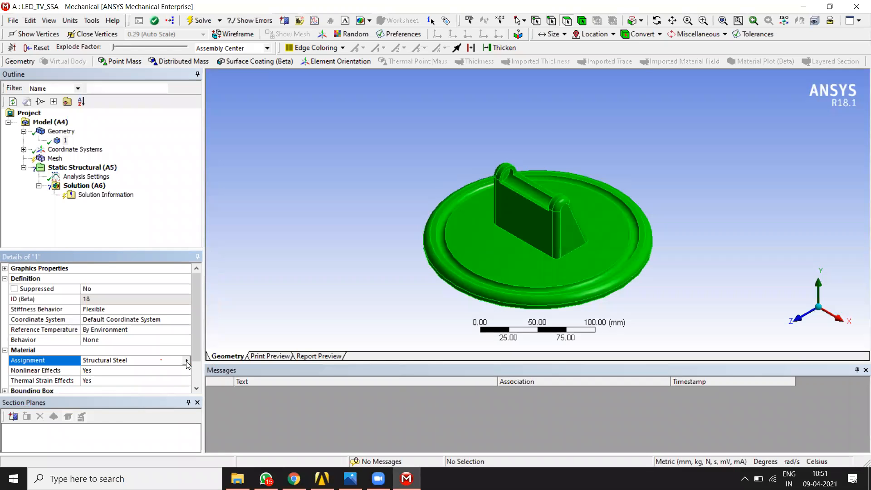
pyautogui.click(186, 362)
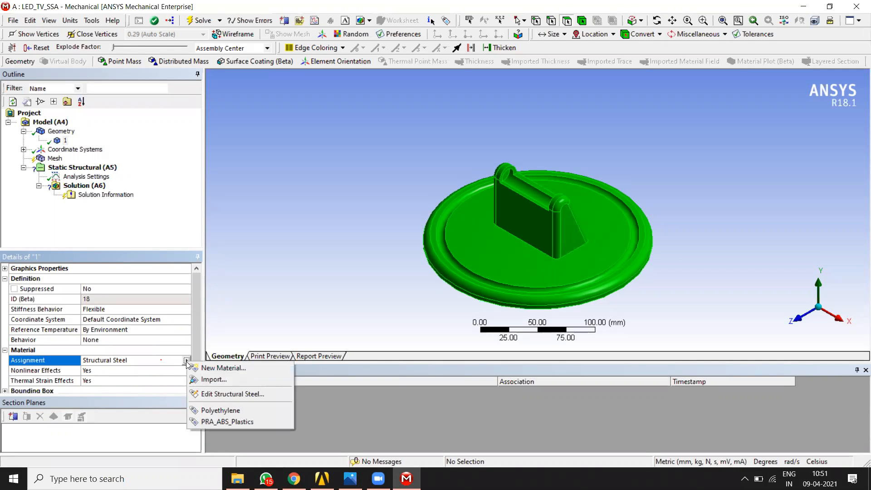
pyautogui.click(247, 421)
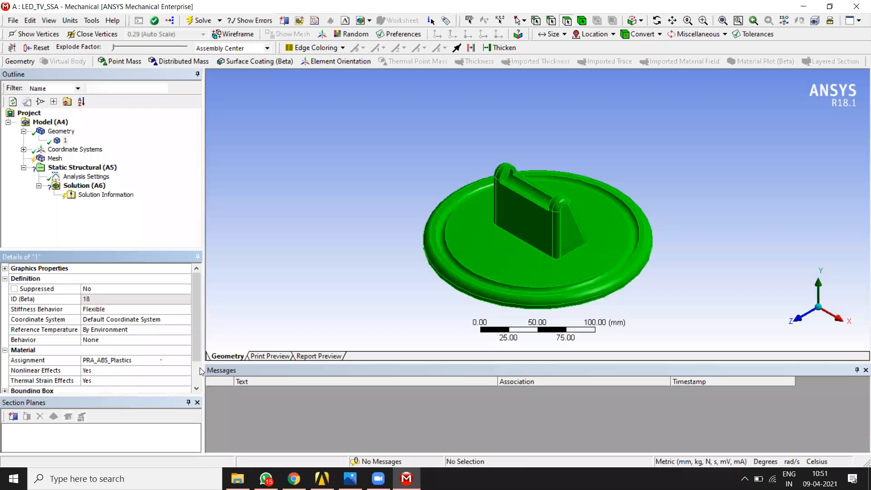
# Step: Generate the mesh of the LED TV support with the default mesh settings
pyautogui.click(53, 159)
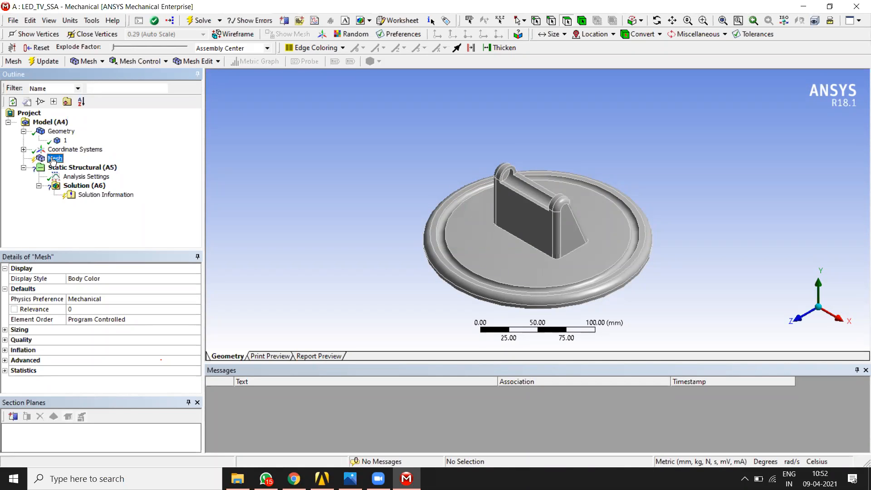
pyautogui.rightClick(52, 160)
pyautogui.moveTo(114, 164)
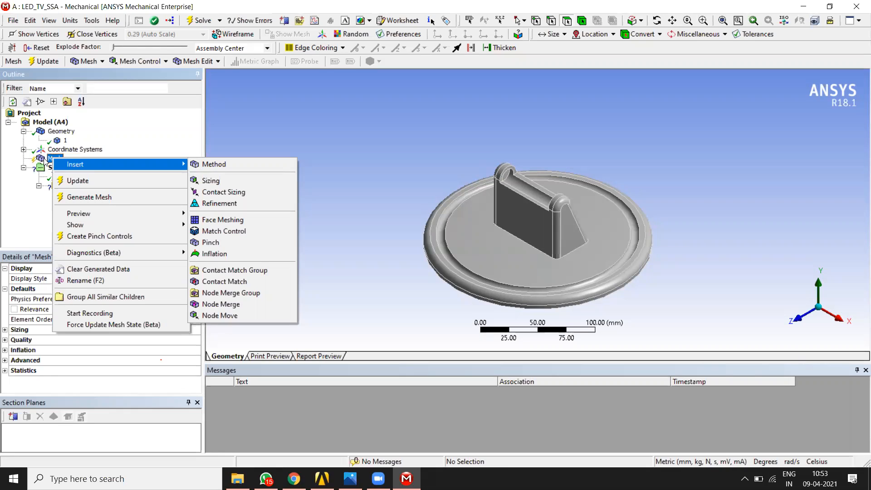
pyautogui.click(90, 197)
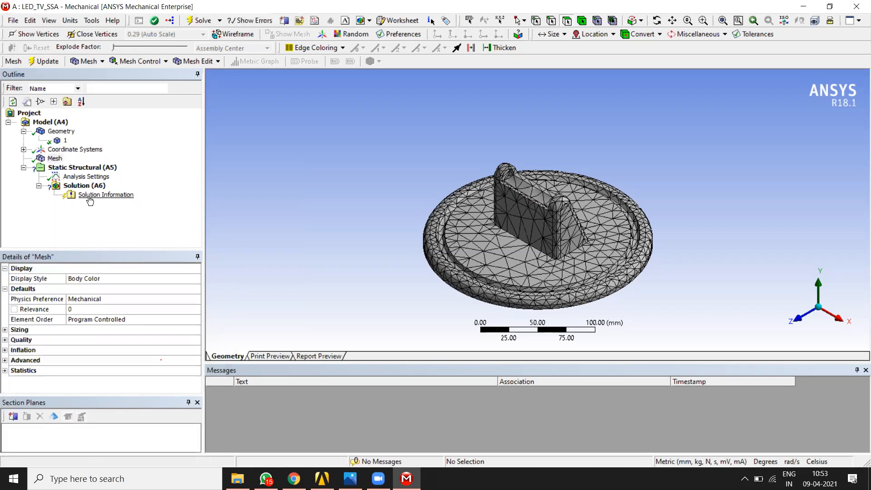
pyautogui.moveTo(4, 243)
pyautogui.mouseDown()
pyautogui.moveTo(71, 247)
pyautogui.moveTo(202, 233)
pyautogui.moveTo(38, 437)
pyautogui.moveTo(1, 263)
pyautogui.mouseUp()
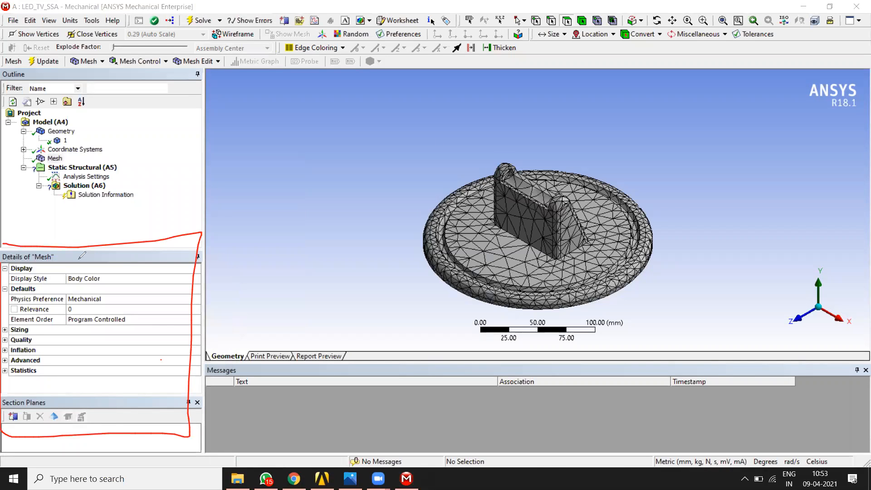
pyautogui.click(683, 121)
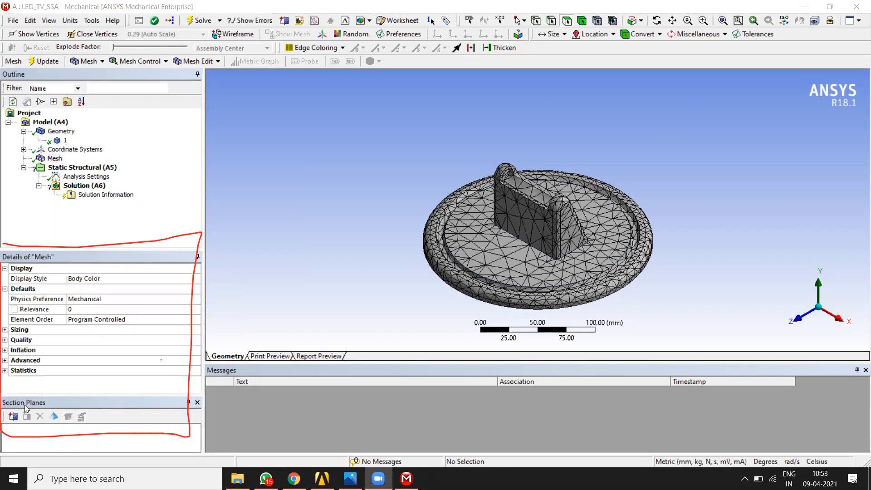
# Step: Expand the mesh statistics and check the node and element counts
pyautogui.click(5, 371)
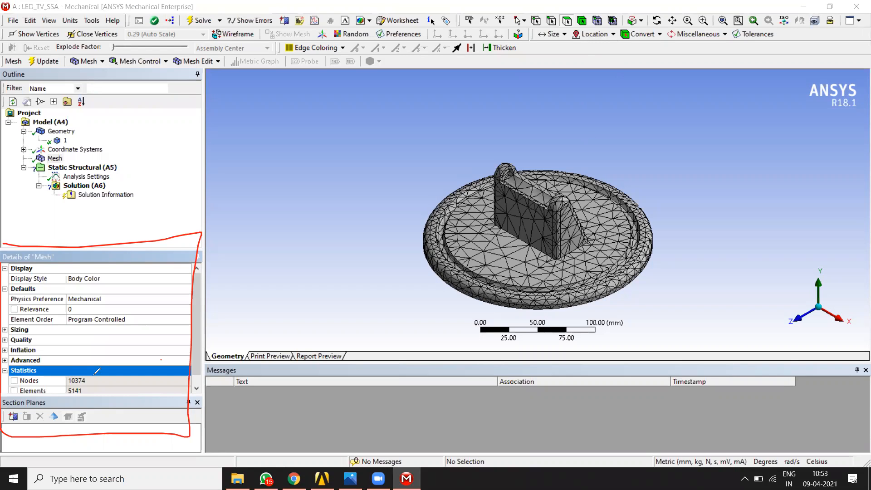
pyautogui.moveTo(61, 382)
pyautogui.mouseDown()
pyautogui.moveTo(97, 375)
pyautogui.moveTo(64, 393)
pyautogui.moveTo(82, 399)
pyautogui.moveTo(86, 384)
pyautogui.moveTo(73, 385)
pyautogui.mouseUp()
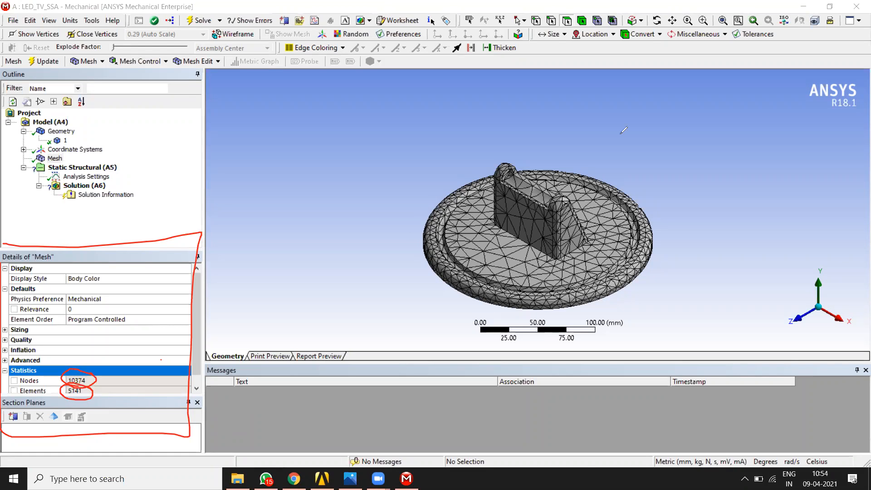
pyautogui.press('Escape')
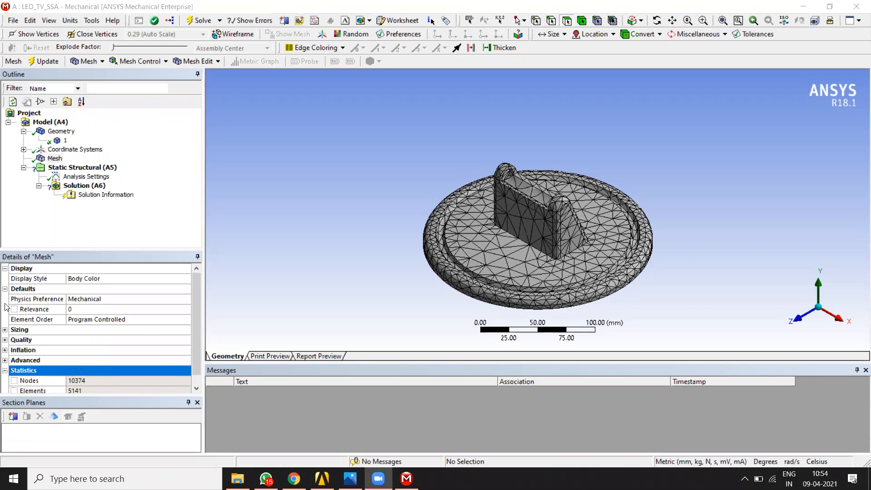
# Step: Expand the mesh Sizing settings and examine the Relevance Center and Element Size options
pyautogui.click(5, 330)
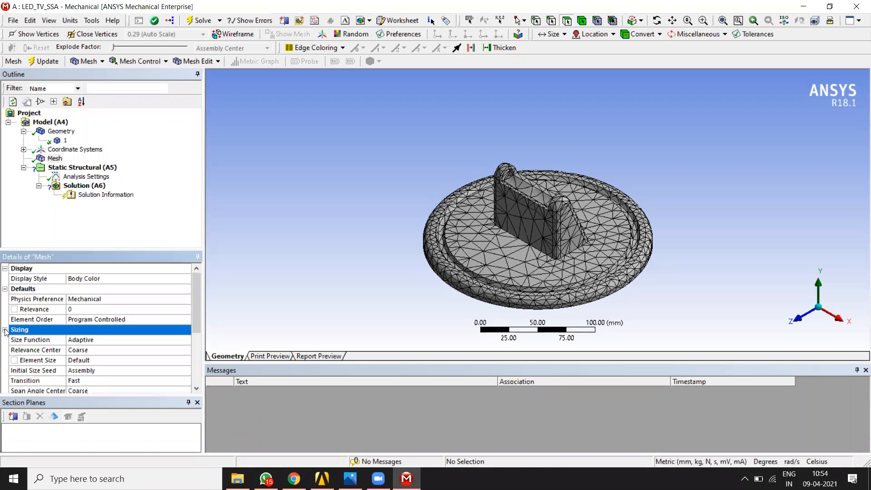
pyautogui.moveTo(197, 301); pyautogui.dragTo(199, 315)
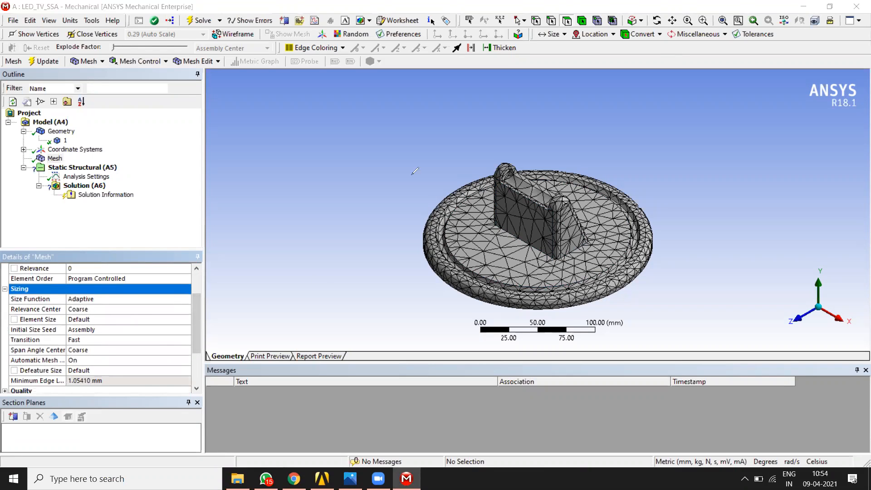
pyautogui.moveTo(94, 302)
pyautogui.mouseDown()
pyautogui.moveTo(5, 310)
pyautogui.moveTo(93, 315)
pyautogui.moveTo(124, 305)
pyautogui.moveTo(87, 300)
pyautogui.mouseUp()
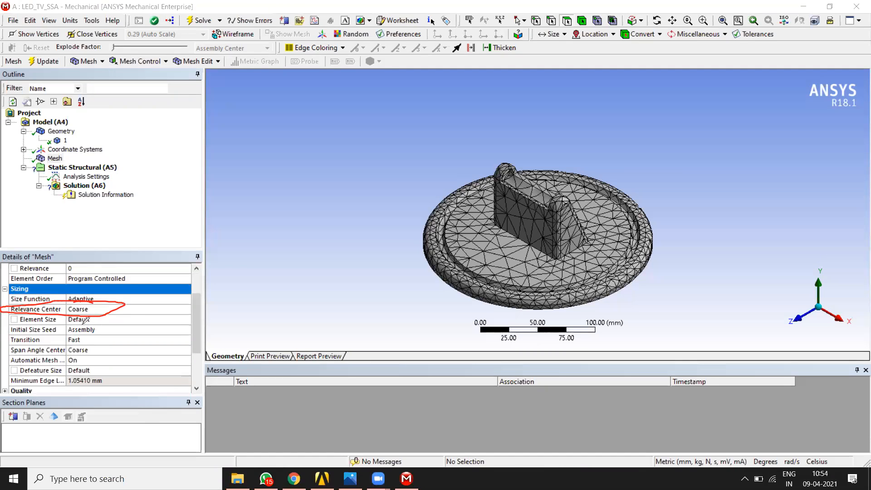
pyautogui.moveTo(87, 315)
pyautogui.mouseDown()
pyautogui.moveTo(7, 319)
pyautogui.moveTo(63, 325)
pyautogui.moveTo(120, 313)
pyautogui.moveTo(84, 312)
pyautogui.mouseUp()
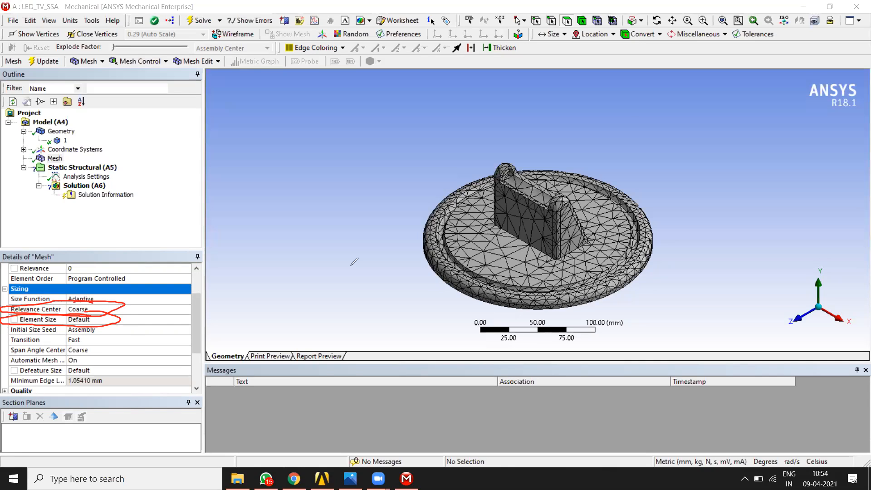
pyautogui.press('e')
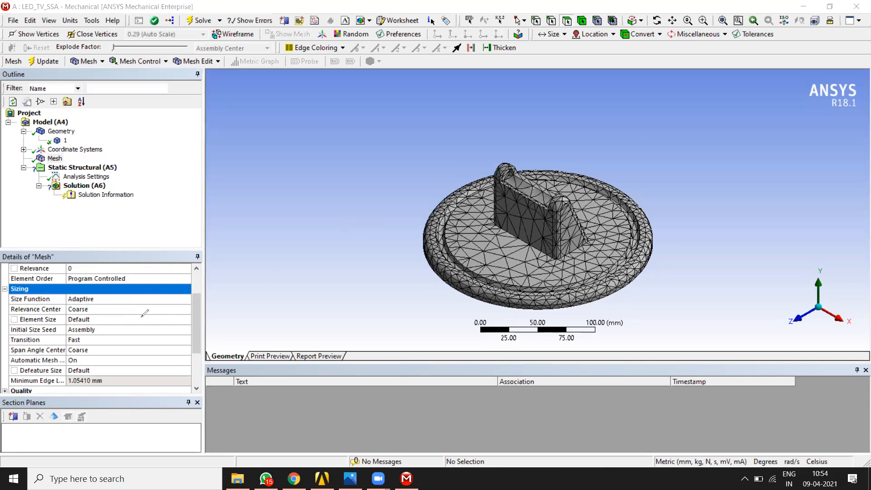
# Step: Set the mesh Relevance Center to Fine and regenerate the mesh of the LED TV support
pyautogui.click(93, 309)
pyautogui.click(186, 309)
pyautogui.click(151, 341)
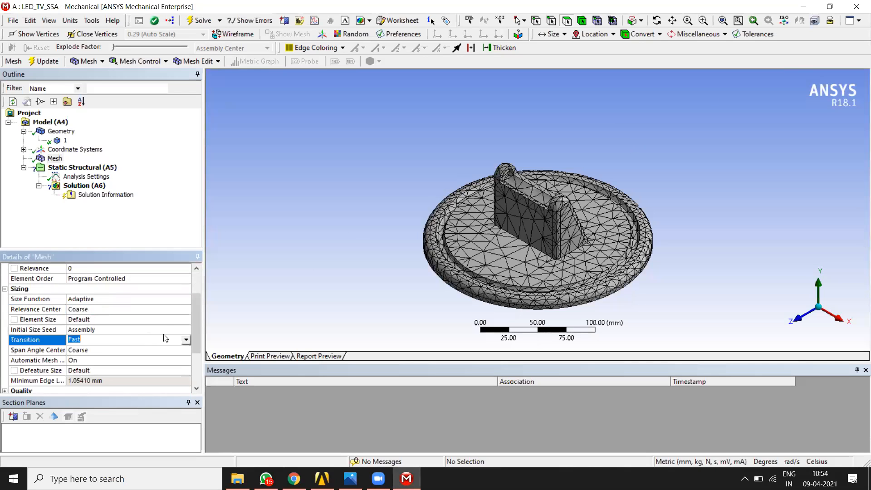
pyautogui.click(145, 319)
pyautogui.click(190, 309)
pyautogui.click(190, 309)
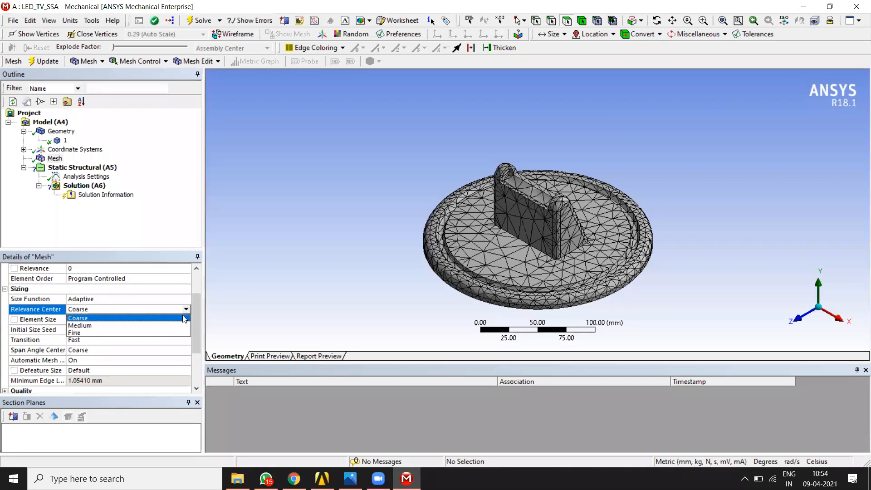
pyautogui.click(164, 335)
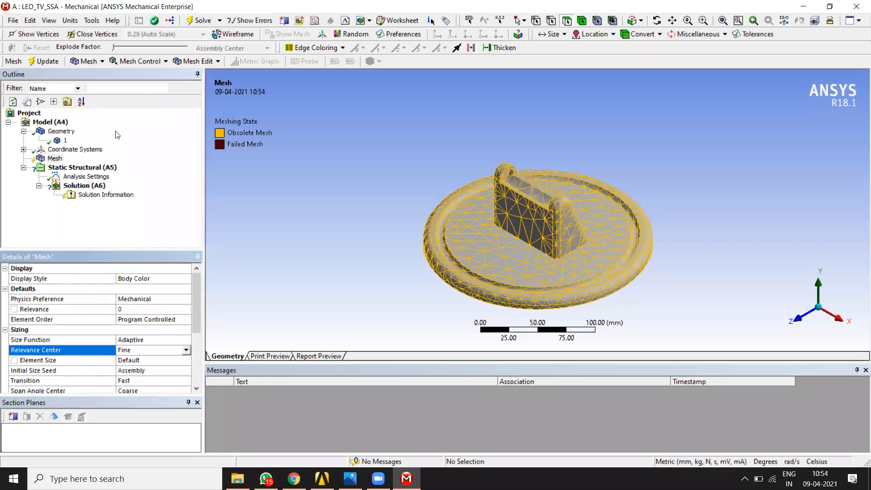
pyautogui.rightClick(53, 159)
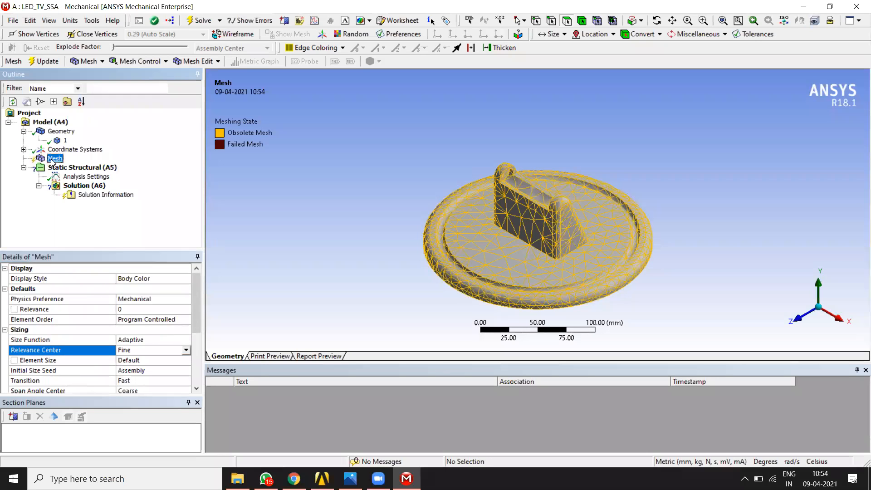
pyautogui.click(72, 182)
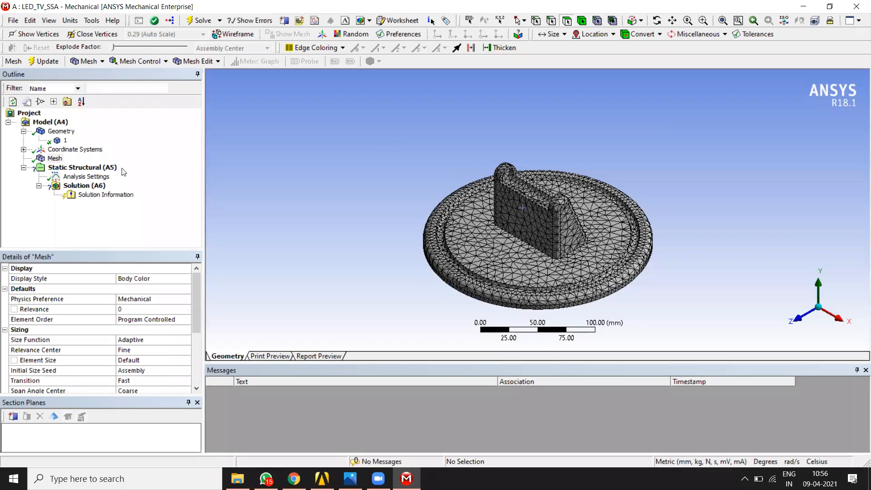
# Step: Review the load and support types that can be inserted under Static Structural
pyautogui.click(82, 169)
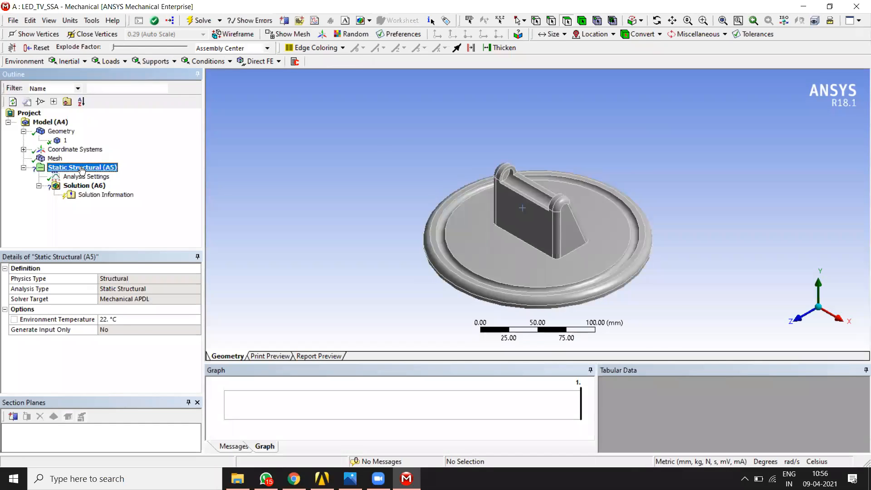
pyautogui.rightClick(81, 170)
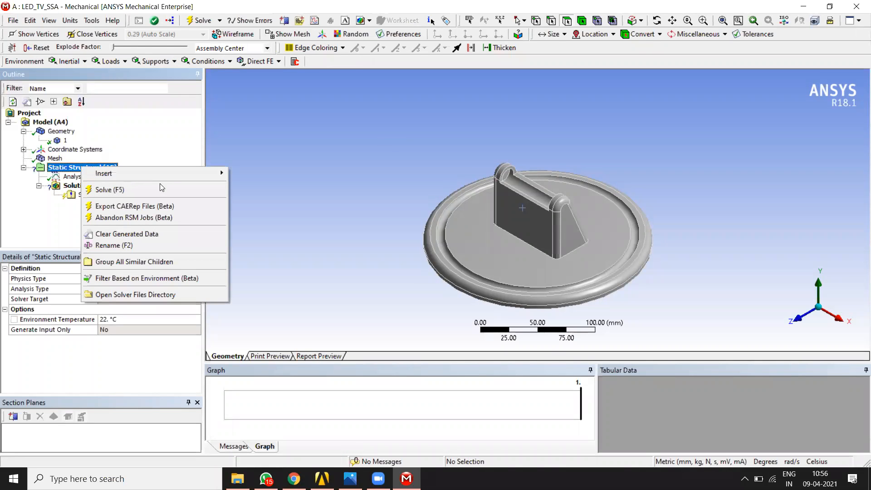
pyautogui.moveTo(165, 174)
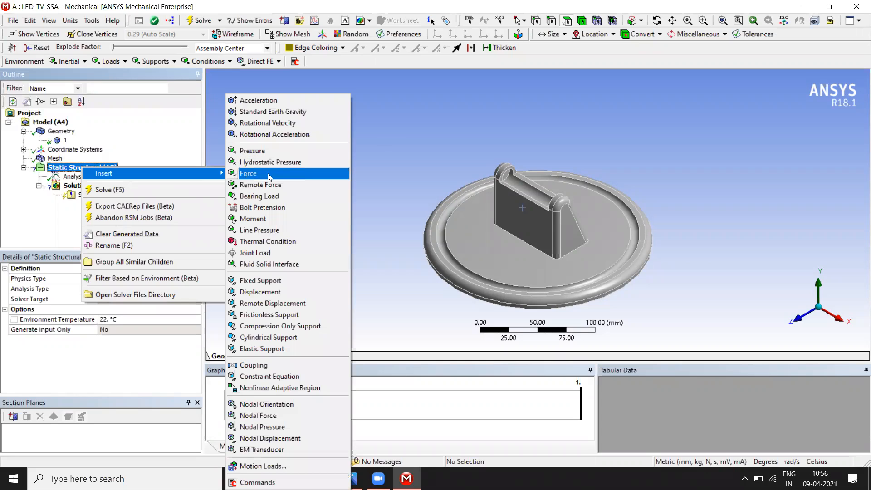
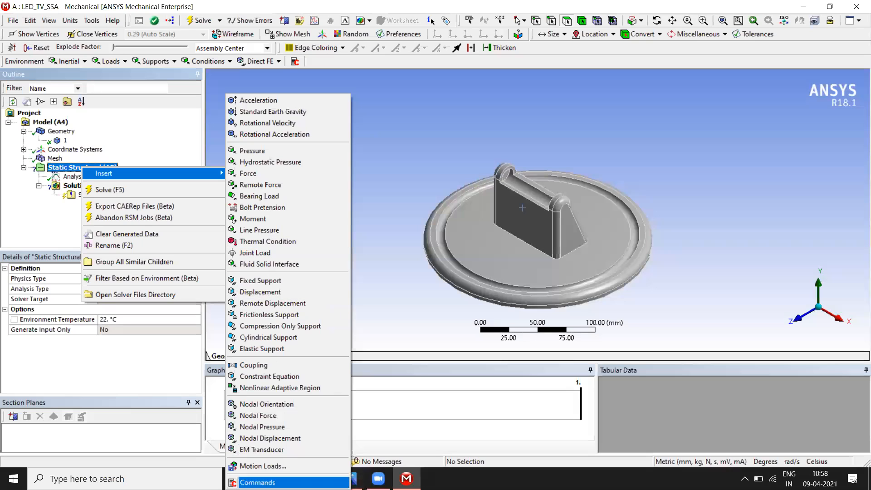
# Step: Switch to the problem description image in Photos and mark the screen's downward load on the pictured TV
pyautogui.click(356, 478)
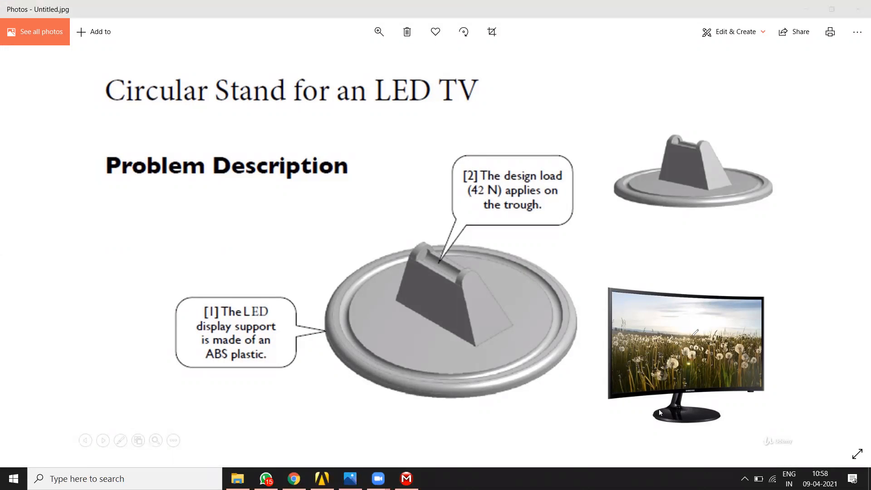
pyautogui.moveTo(684, 323)
pyautogui.mouseDown()
pyautogui.moveTo(686, 366)
pyautogui.moveTo(679, 359)
pyautogui.mouseUp()
pyautogui.moveTo(675, 285)
pyautogui.mouseDown()
pyautogui.moveTo(599, 325)
pyautogui.moveTo(626, 381)
pyautogui.mouseUp()
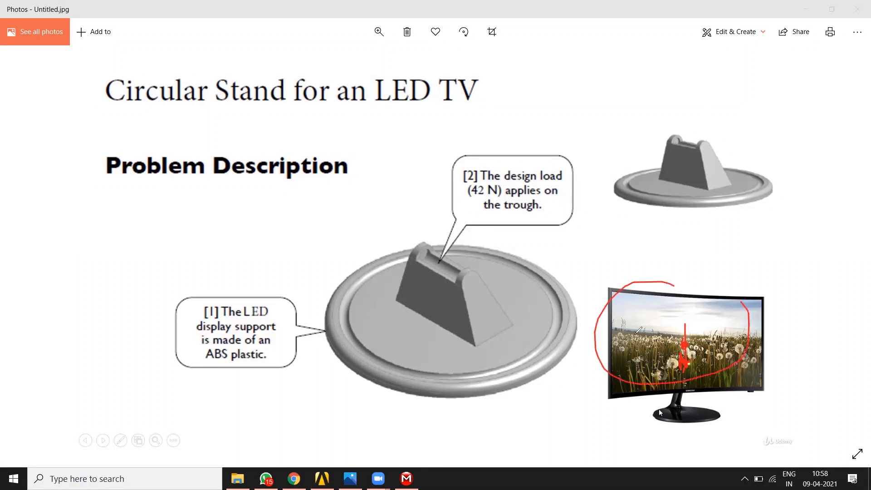
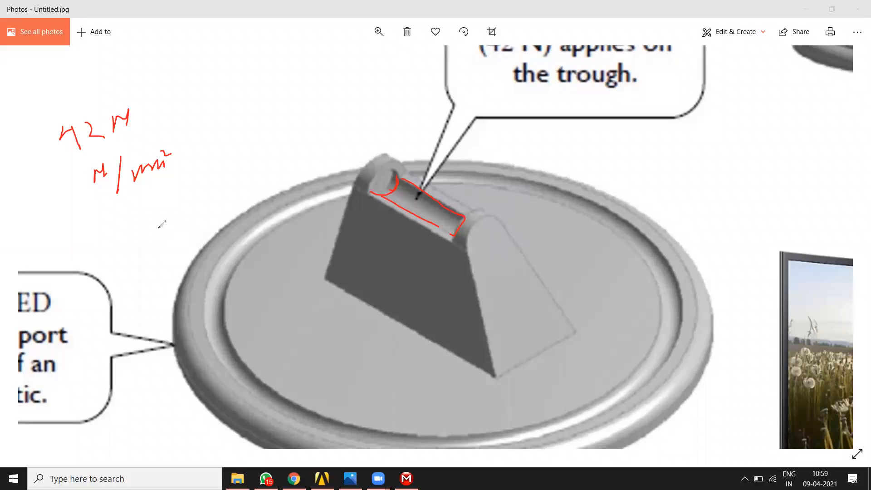
# Step: Annotate the image with "Bearing load" and a sketch of its distribution inside a cylinder, and clear the annotations
pyautogui.click(116, 212)
pyautogui.moveTo(119, 207)
pyautogui.mouseDown()
pyautogui.moveTo(115, 237)
pyautogui.moveTo(143, 235)
pyautogui.moveTo(190, 191)
pyautogui.moveTo(174, 264)
pyautogui.moveTo(210, 197)
pyautogui.mouseUp()
pyautogui.moveTo(224, 177)
pyautogui.mouseDown()
pyautogui.moveTo(234, 184)
pyautogui.moveTo(249, 157)
pyautogui.moveTo(246, 182)
pyautogui.mouseUp()
pyautogui.moveTo(635, 133)
pyautogui.mouseDown()
pyautogui.moveTo(673, 156)
pyautogui.moveTo(704, 124)
pyautogui.moveTo(671, 116)
pyautogui.moveTo(644, 139)
pyautogui.moveTo(663, 157)
pyautogui.moveTo(700, 120)
pyautogui.moveTo(688, 166)
pyautogui.moveTo(637, 136)
pyautogui.moveTo(637, 195)
pyautogui.moveTo(703, 156)
pyautogui.moveTo(695, 209)
pyautogui.moveTo(679, 221)
pyautogui.moveTo(651, 221)
pyautogui.mouseUp()
pyautogui.moveTo(666, 166)
pyautogui.mouseDown()
pyautogui.moveTo(662, 221)
pyautogui.moveTo(693, 180)
pyautogui.mouseUp()
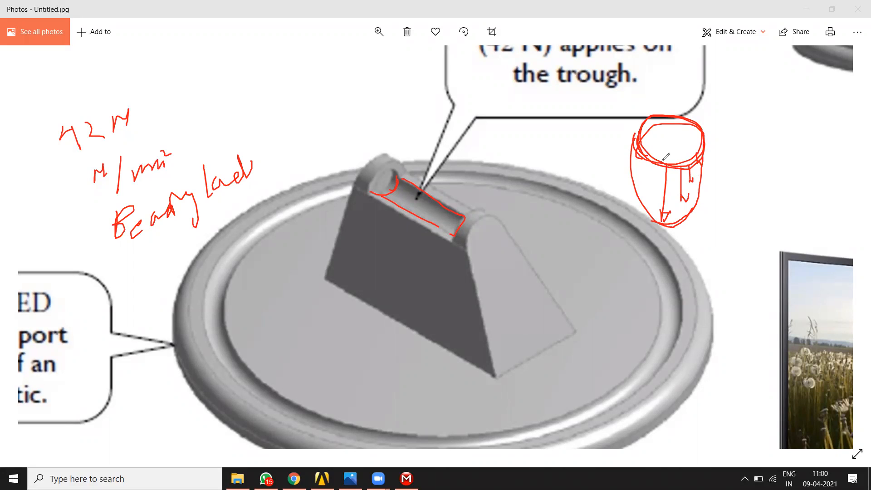
pyautogui.moveTo(650, 201); pyautogui.dragTo(650, 165)
pyautogui.moveTo(645, 190); pyautogui.dragTo(656, 192)
pyautogui.moveTo(635, 154); pyautogui.dragTo(641, 172)
pyautogui.press('Escape')
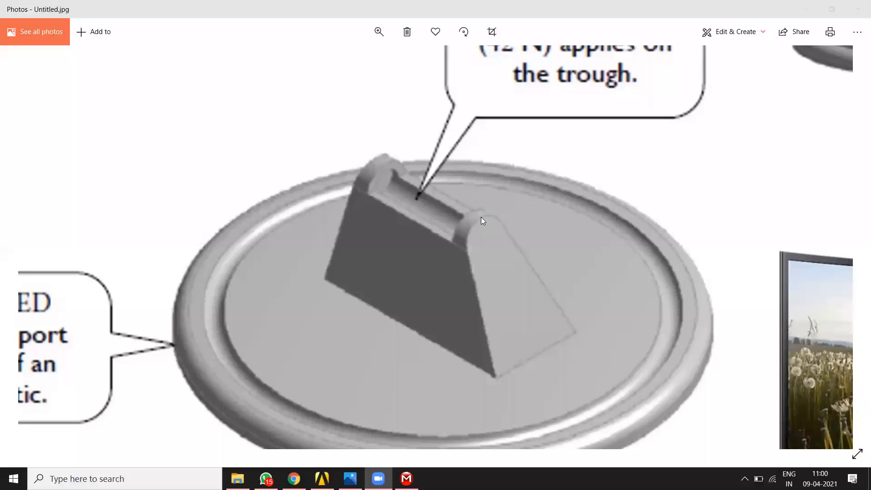
# Step: Show the whole problem description image and sketch a table beneath the pictured TV's circular base
pyautogui.click(487, 238)
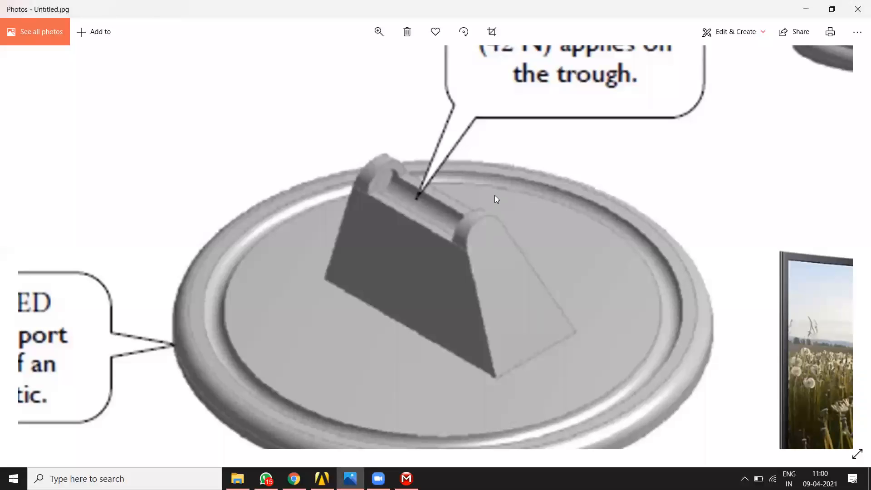
pyautogui.scroll(-1, 494, 195)
pyautogui.scroll(3, 494, 198)
pyautogui.scroll(-3, 495, 201)
pyautogui.scroll(-2, 496, 203)
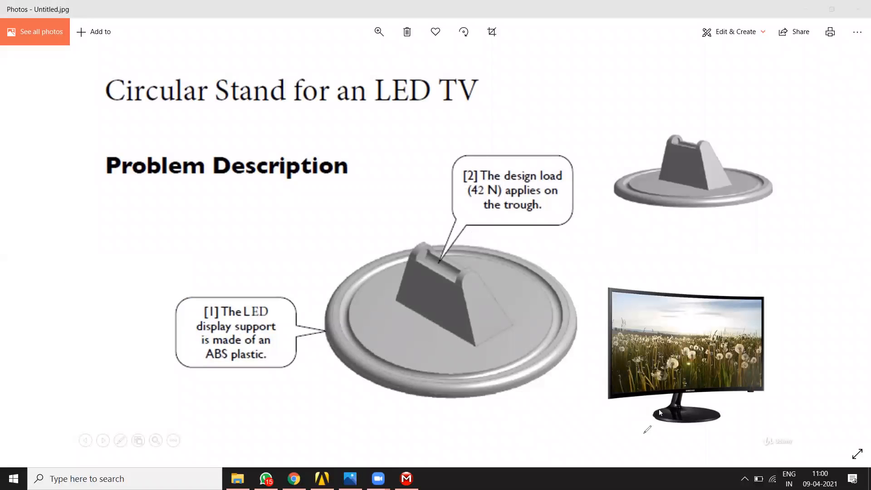
pyautogui.moveTo(649, 417)
pyautogui.mouseDown()
pyautogui.moveTo(702, 428)
pyautogui.moveTo(735, 408)
pyautogui.moveTo(671, 424)
pyautogui.moveTo(721, 410)
pyautogui.moveTo(680, 428)
pyautogui.moveTo(649, 421)
pyautogui.moveTo(726, 411)
pyautogui.mouseUp()
pyautogui.moveTo(570, 429); pyautogui.dragTo(619, 405)
pyautogui.moveTo(711, 389)
pyautogui.mouseDown()
pyautogui.moveTo(780, 400)
pyautogui.moveTo(541, 425)
pyautogui.moveTo(576, 452)
pyautogui.mouseUp()
pyautogui.moveTo(738, 430); pyautogui.dragTo(741, 453)
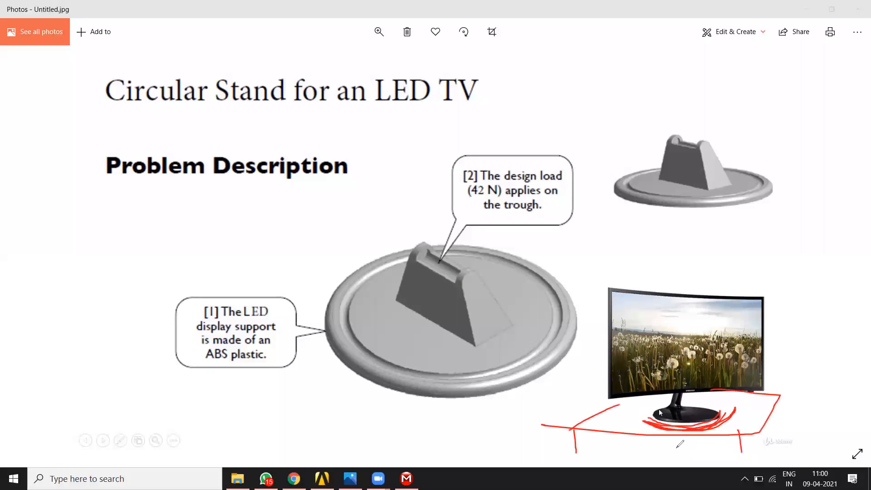
# Step: Mark the underside of the stand's base, annotate it as "Fixed", and return to the Mechanical window
pyautogui.moveTo(575, 374)
pyautogui.mouseDown()
pyautogui.moveTo(578, 416)
pyautogui.moveTo(585, 402)
pyautogui.mouseUp()
pyautogui.moveTo(452, 396); pyautogui.dragTo(387, 393)
pyautogui.click(100, 204)
pyautogui.moveTo(108, 205); pyautogui.dragTo(97, 258)
pyautogui.moveTo(99, 223); pyautogui.dragTo(125, 218)
pyautogui.moveTo(117, 217)
pyautogui.mouseDown()
pyautogui.moveTo(185, 220)
pyautogui.moveTo(216, 249)
pyautogui.mouseUp()
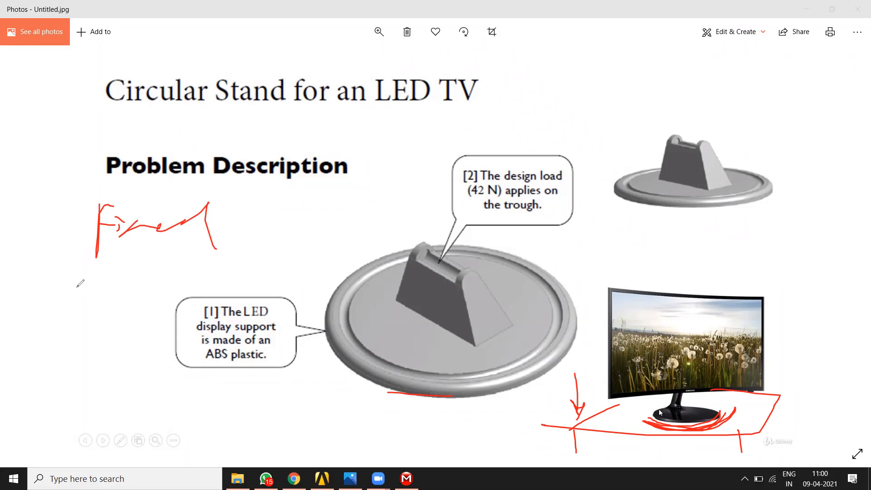
pyautogui.moveTo(90, 268)
pyautogui.mouseDown()
pyautogui.moveTo(111, 291)
pyautogui.moveTo(153, 280)
pyautogui.mouseUp()
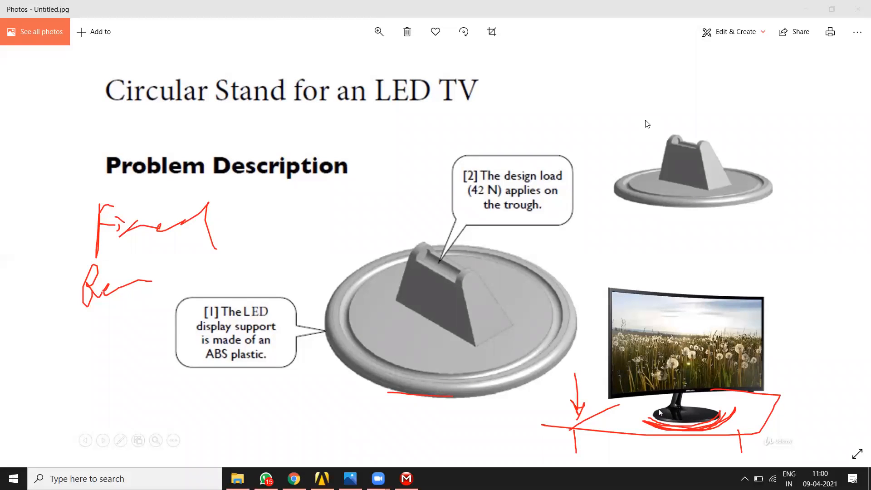
pyautogui.press('Escape')
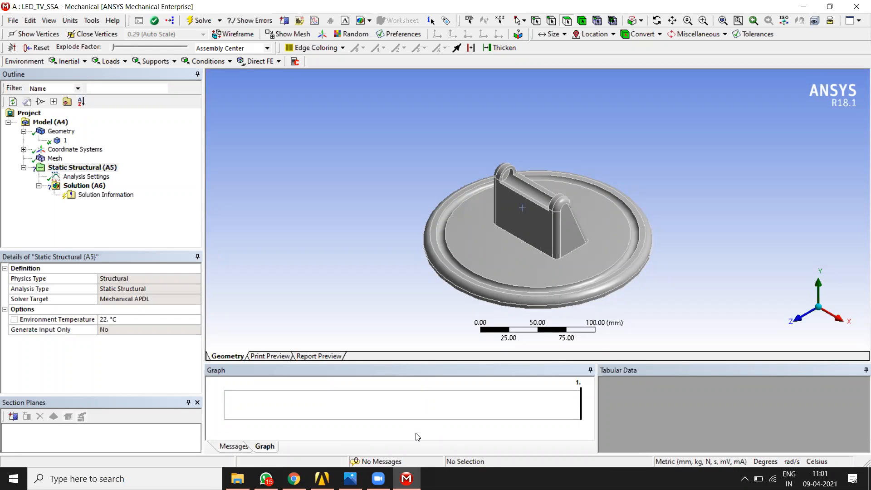
# Step: Insert a Bearing Load under Static Structural
pyautogui.click(97, 169)
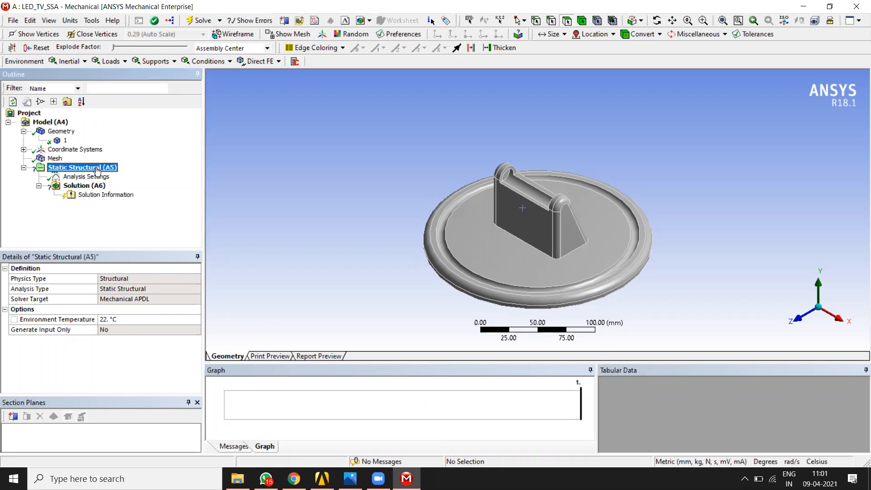
pyautogui.rightClick(97, 170)
pyautogui.moveTo(136, 174)
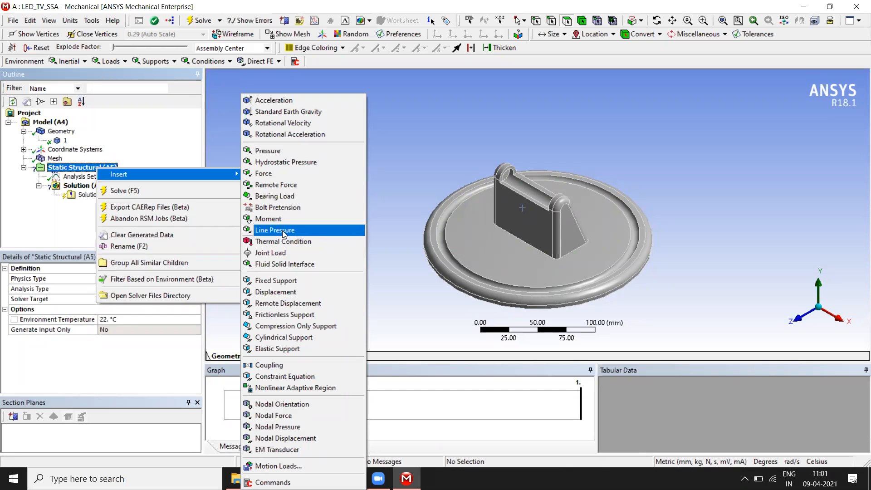
pyautogui.click(281, 198)
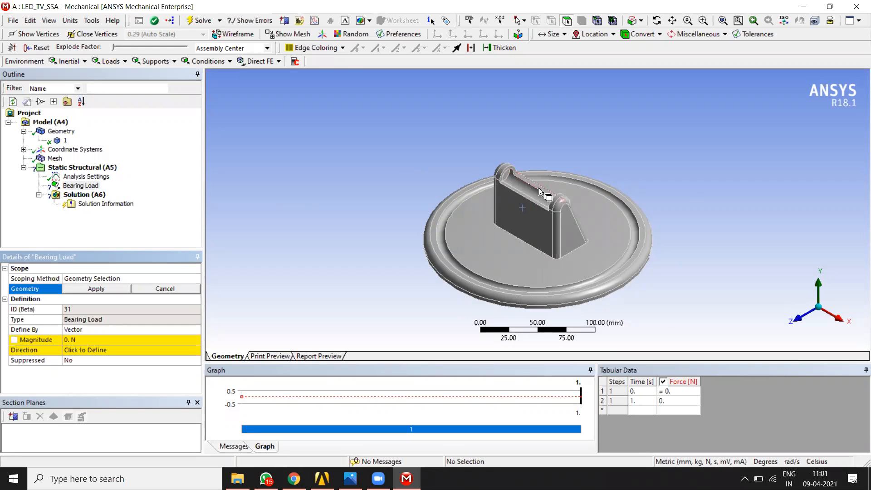
# Step: Examine the cylindrical groove along the upper edge of the TV support up close
pyautogui.scroll(2, 538, 187)
pyautogui.scroll(3, 538, 187)
pyautogui.scroll(-3, 538, 187)
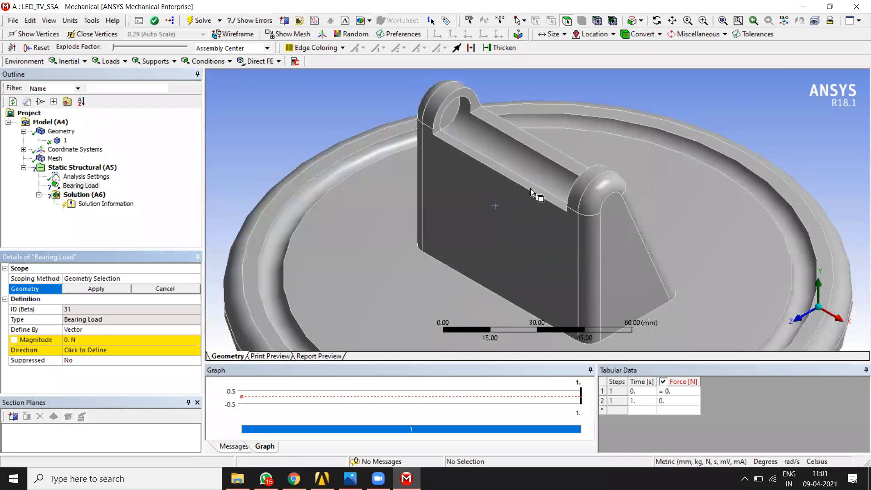
pyautogui.scroll(-1, 530, 189)
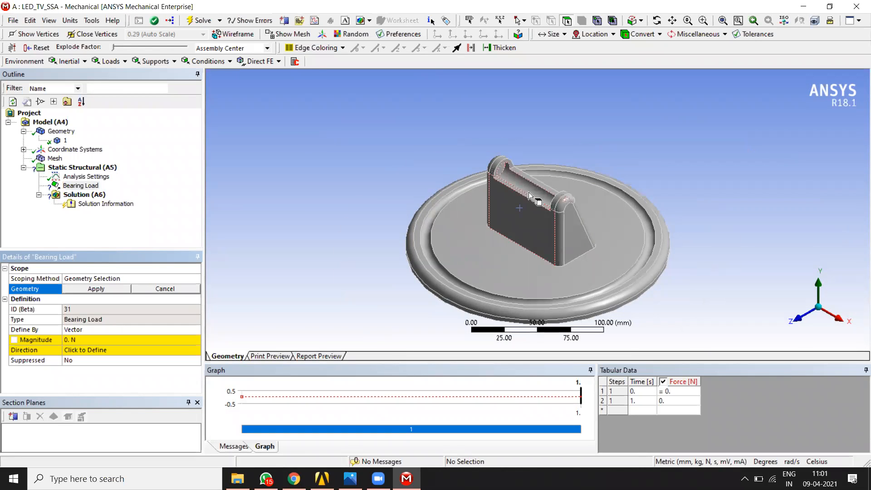
pyautogui.scroll(5, 530, 193)
pyautogui.scroll(-5, 555, 203)
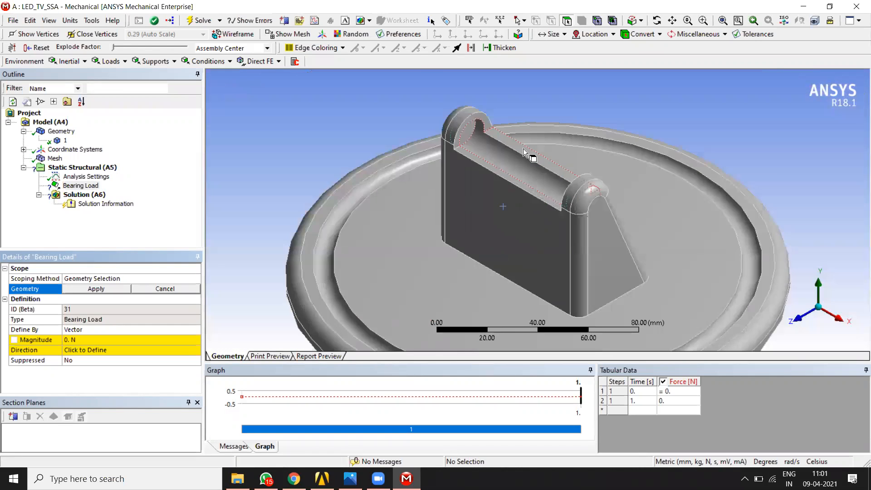
pyautogui.scroll(4, 524, 164)
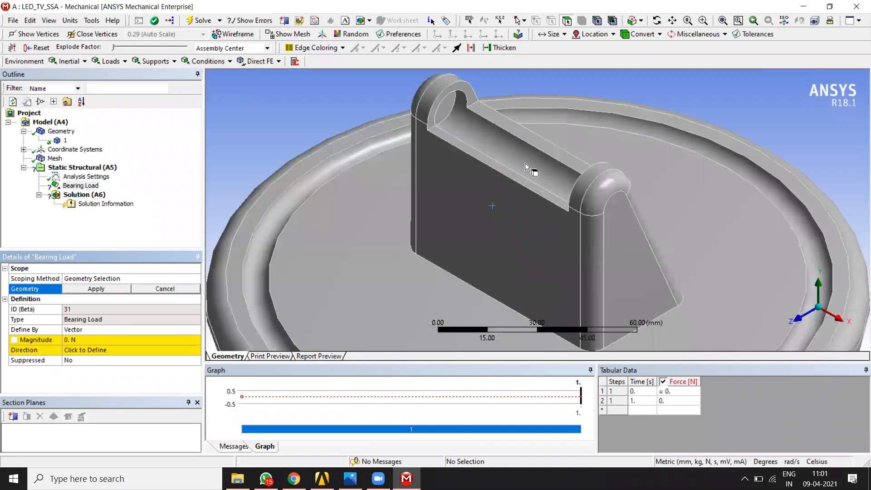
pyautogui.scroll(-5, 541, 164)
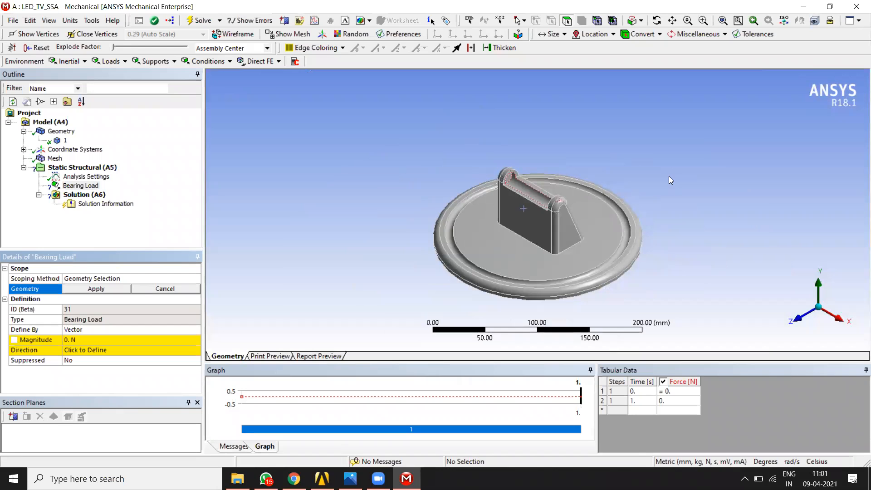
# Step: Examine the support from a rotated angle, along the X, Z and Y axes, and in the isometric view
pyautogui.moveTo(673, 197); pyautogui.dragTo(469, 188, button='middle')
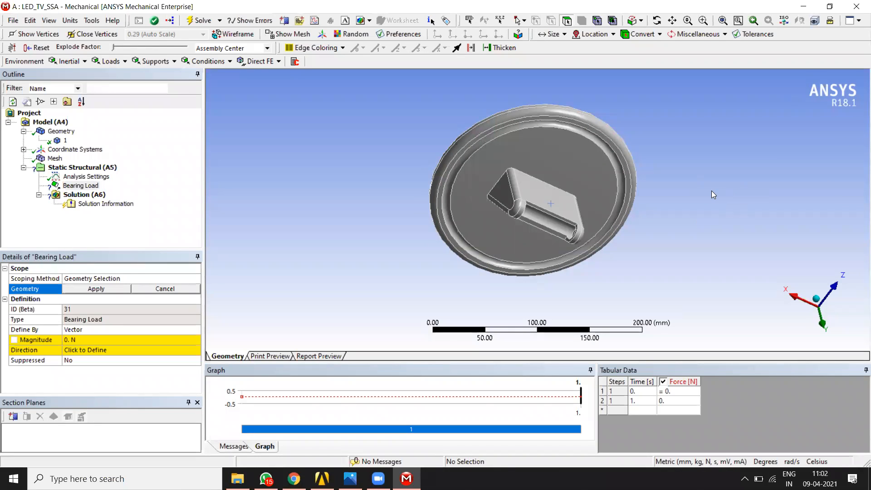
pyautogui.moveTo(711, 190); pyautogui.dragTo(762, 186)
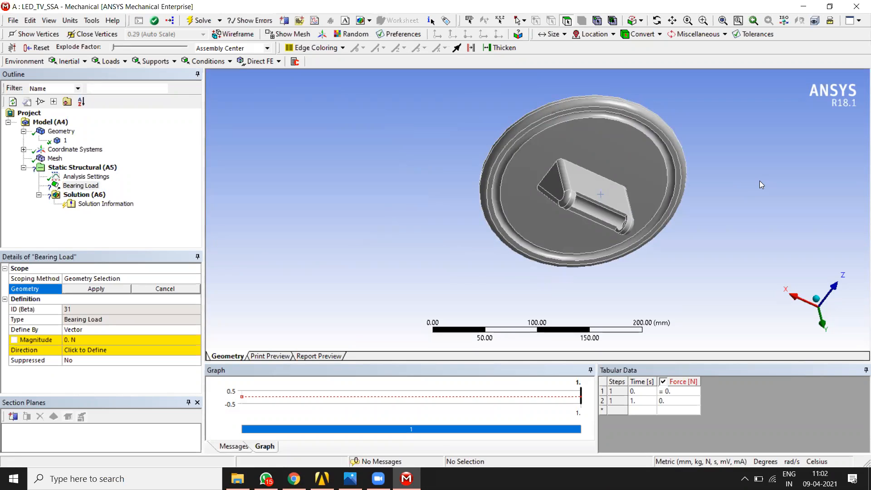
pyautogui.click(794, 297)
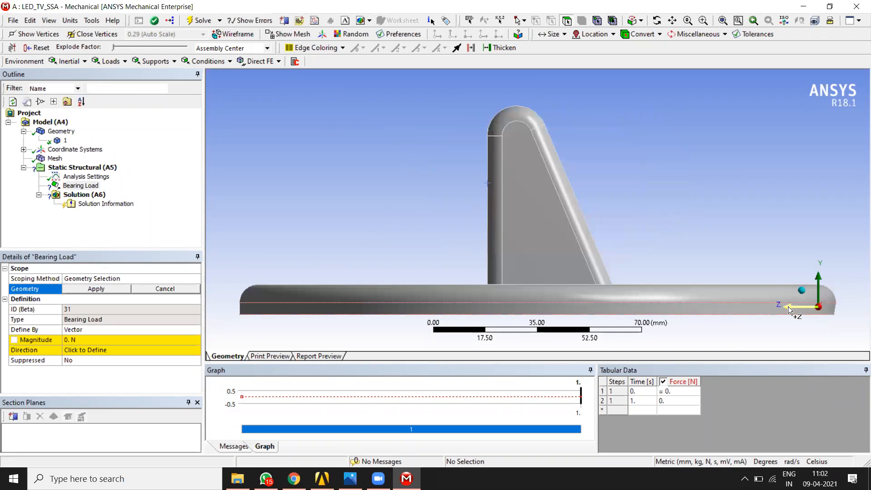
pyautogui.click(788, 306)
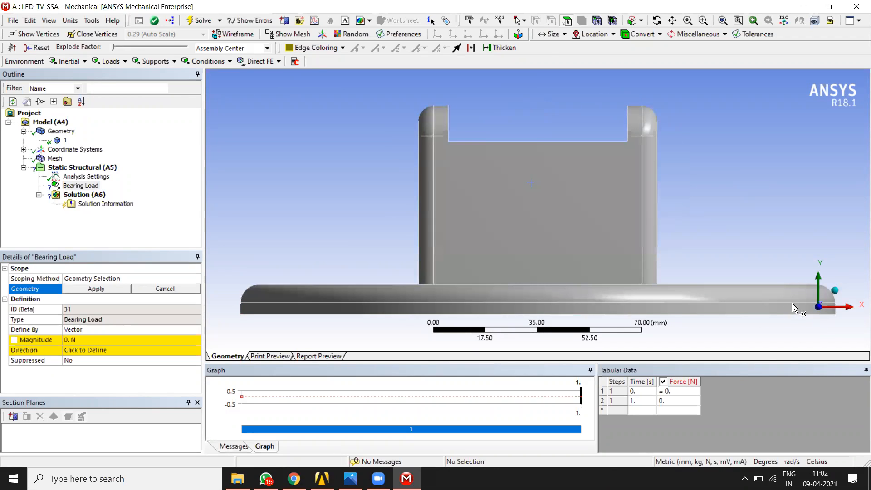
pyautogui.click(818, 277)
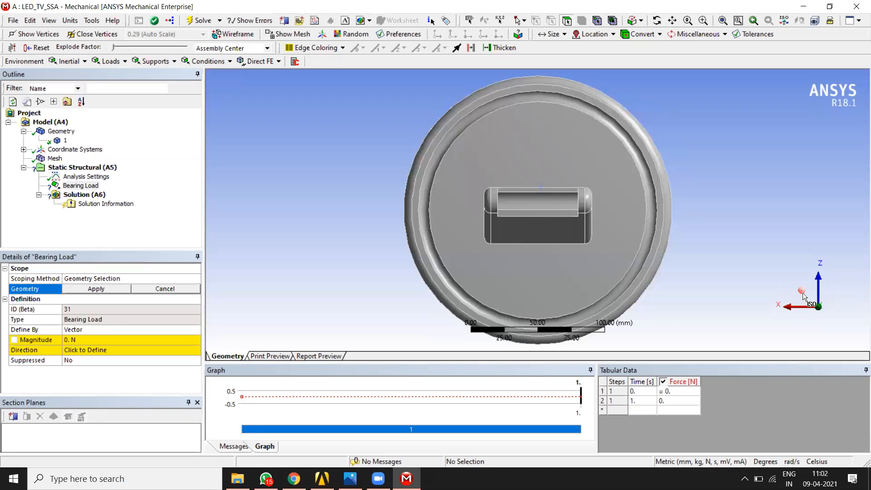
pyautogui.click(802, 291)
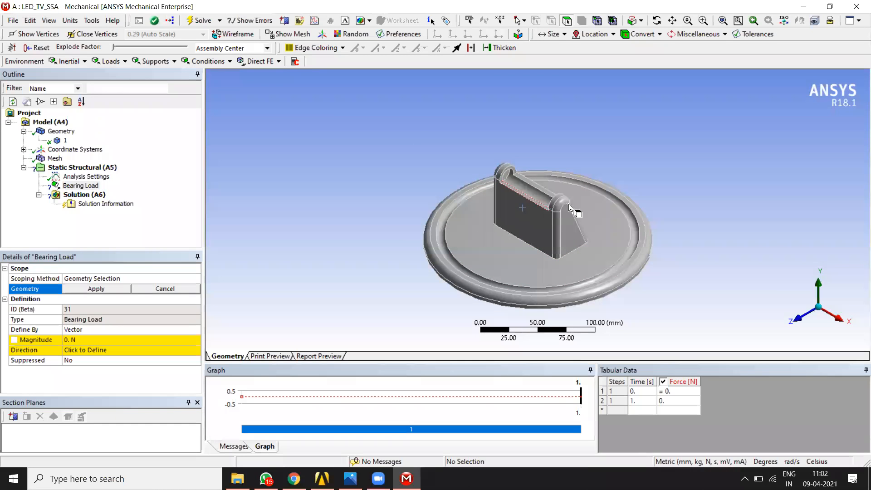
# Step: Try selecting the groove's cylindrical face together with adjacent upright and base faces, and cancel the geometry scoping
pyautogui.scroll(5, 545, 211)
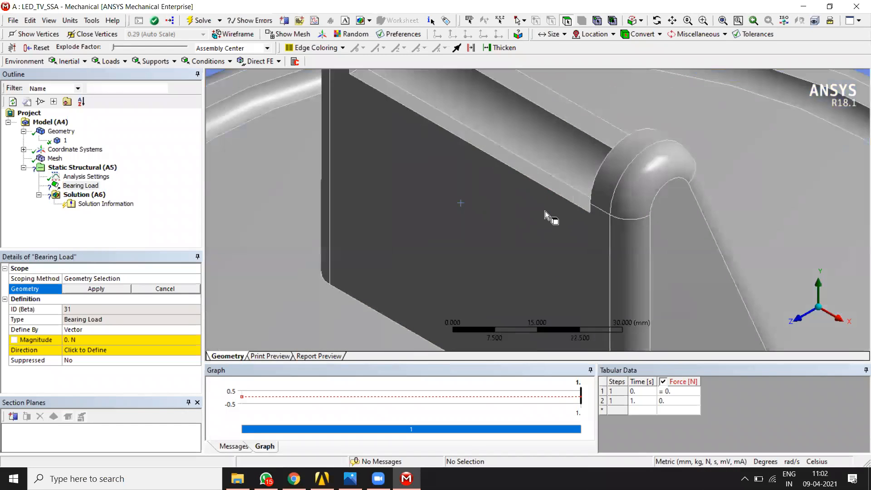
pyautogui.scroll(-3, 505, 144)
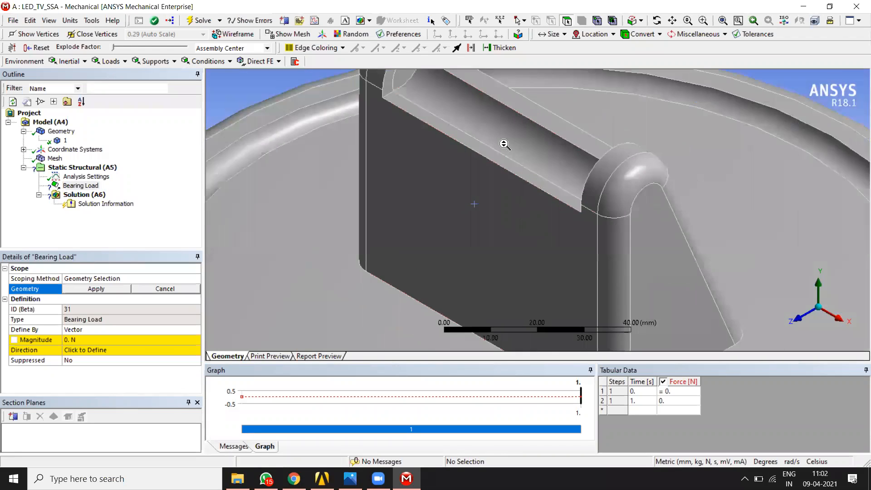
pyautogui.click(473, 122)
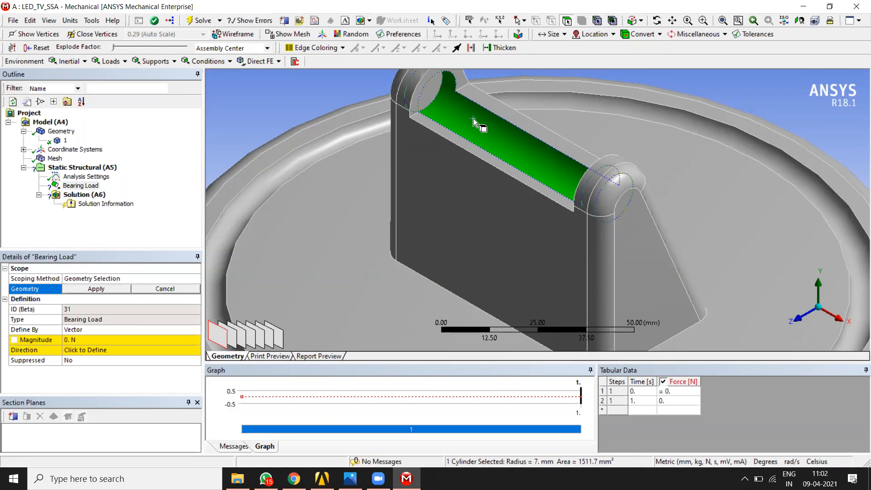
pyautogui.click(473, 120)
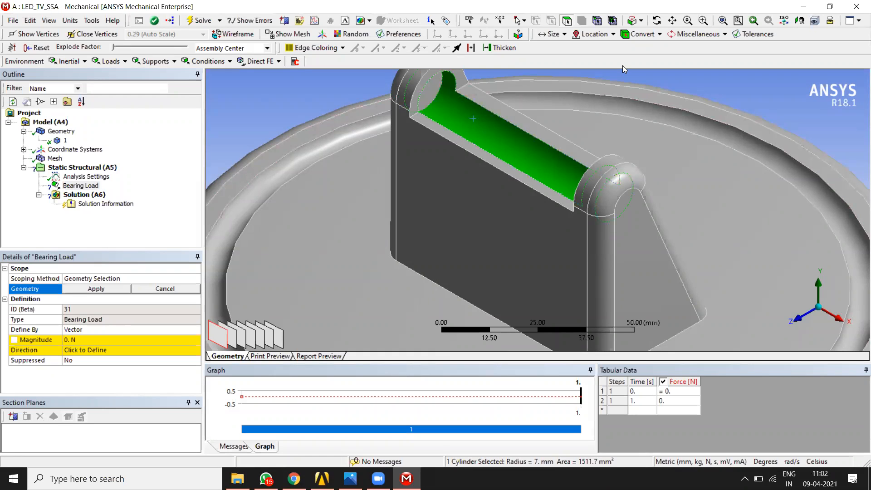
pyautogui.keyDown('ctrl'); pyautogui.click(532, 121); pyautogui.keyUp('ctrl')
pyautogui.keyDown('ctrl'); pyautogui.click(472, 151); pyautogui.keyUp('ctrl')
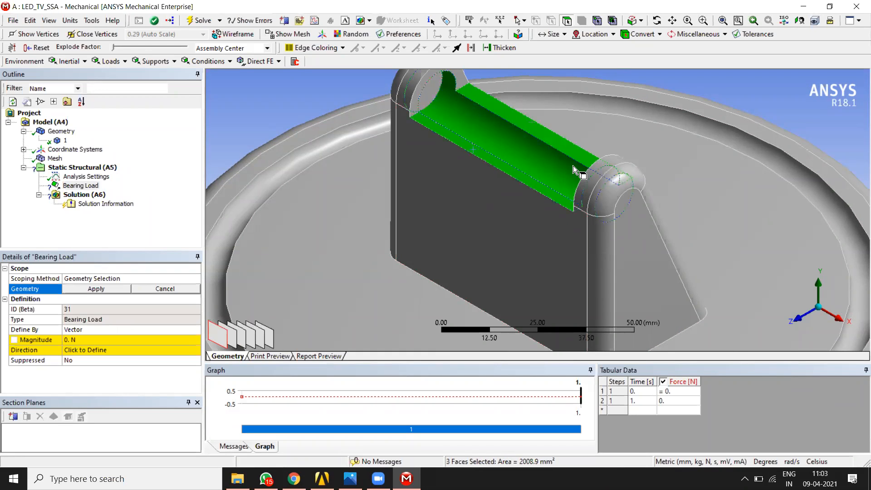
pyautogui.keyDown('ctrl'); pyautogui.click(620, 171); pyautogui.keyUp('ctrl')
pyautogui.keyDown('ctrl'); pyautogui.click(617, 216); pyautogui.keyUp('ctrl')
pyautogui.keyDown('ctrl'); pyautogui.click(600, 243); pyautogui.keyUp('ctrl')
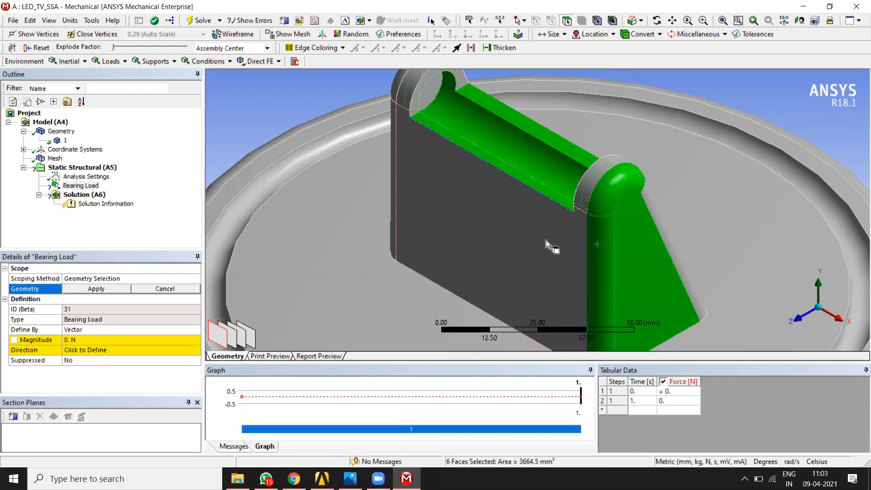
pyautogui.keyDown('ctrl'); pyautogui.click(546, 240); pyautogui.keyUp('ctrl')
pyautogui.keyDown('ctrl'); pyautogui.click(658, 113); pyautogui.keyUp('ctrl')
pyautogui.keyDown('ctrl'); pyautogui.click(664, 114); pyautogui.keyUp('ctrl')
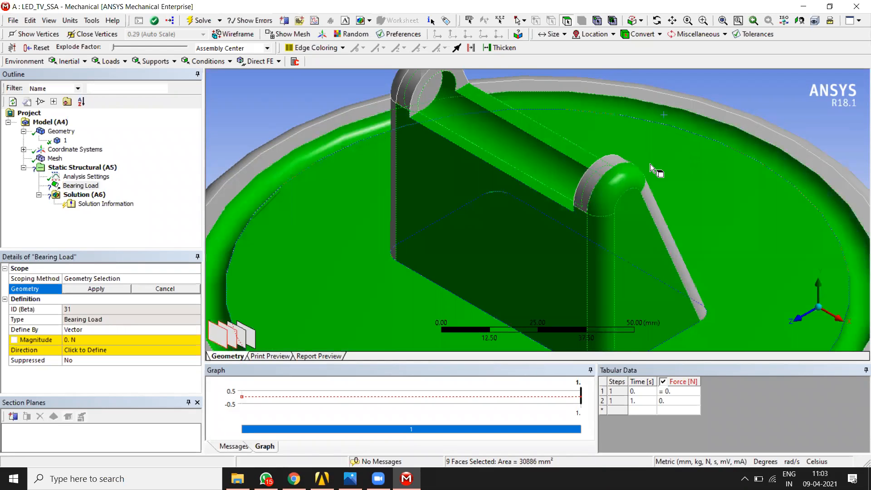
pyautogui.keyDown('ctrl'); pyautogui.click(650, 165); pyautogui.keyUp('ctrl')
pyautogui.click(176, 288)
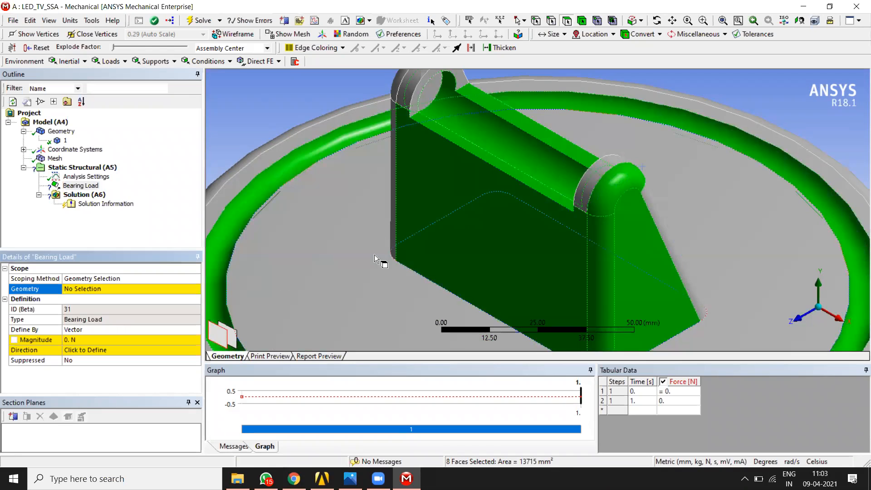
pyautogui.click(81, 289)
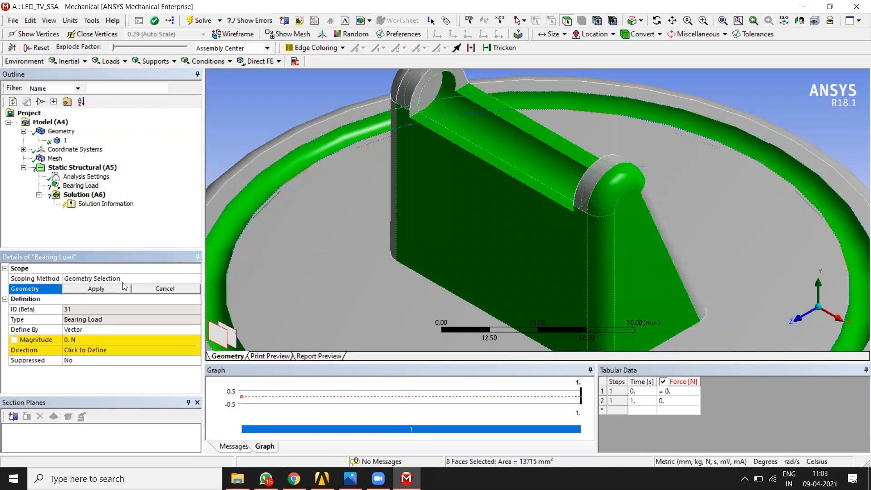
pyautogui.click(178, 291)
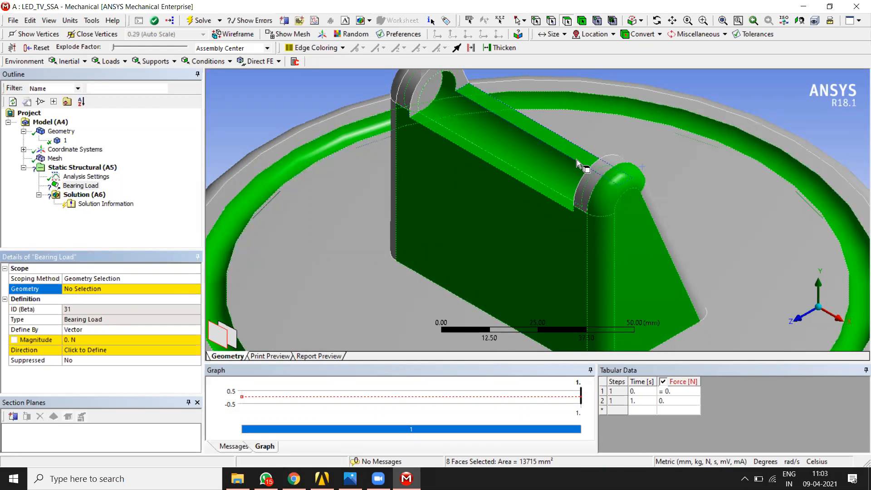
pyautogui.moveTo(649, 111)
pyautogui.mouseDown()
pyautogui.moveTo(300, 255)
pyautogui.moveTo(405, 149)
pyautogui.moveTo(475, 153)
pyautogui.mouseUp()
pyautogui.keyDown('ctrl'); pyautogui.click(523, 122); pyautogui.keyUp('ctrl')
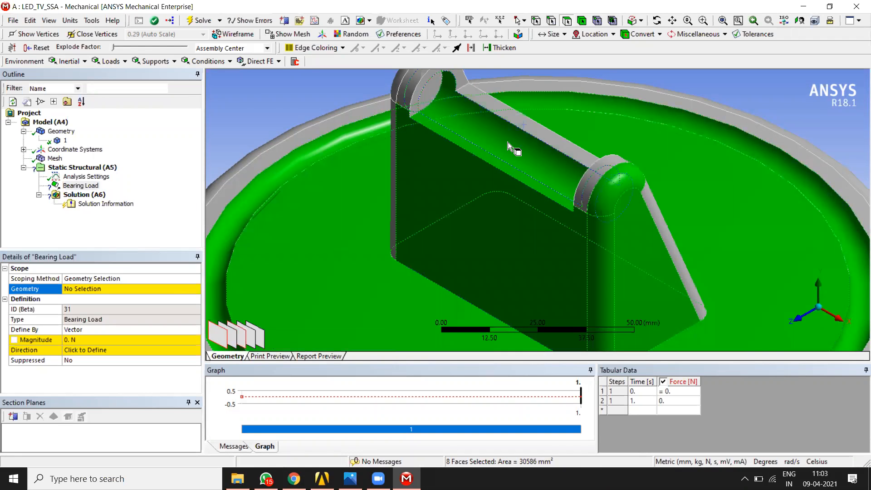
pyautogui.keyDown('ctrl'); pyautogui.click(507, 143); pyautogui.keyUp('ctrl')
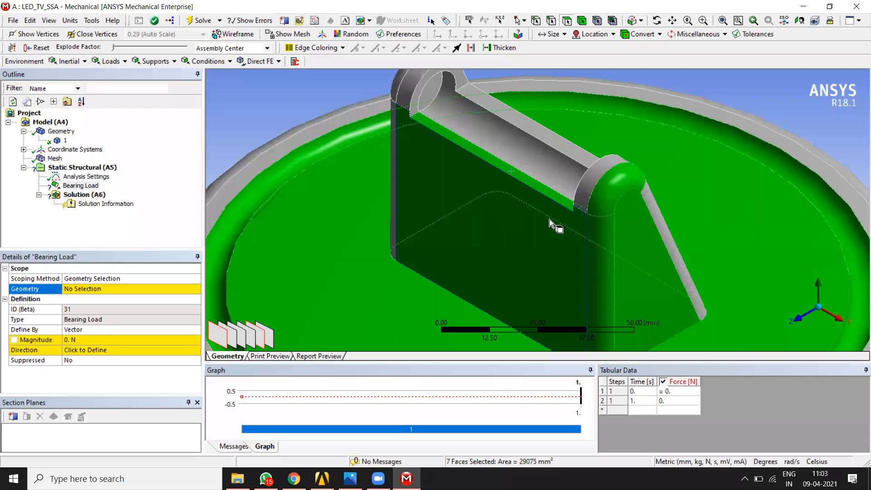
pyautogui.click(633, 243)
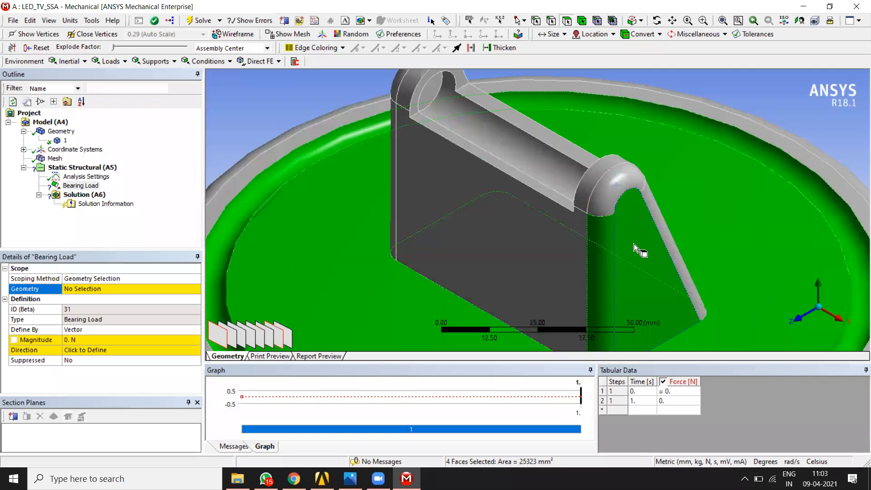
# Step: Delete the unscoped Bearing Load from Static Structural and clear the face selection
pyautogui.rightClick(59, 187)
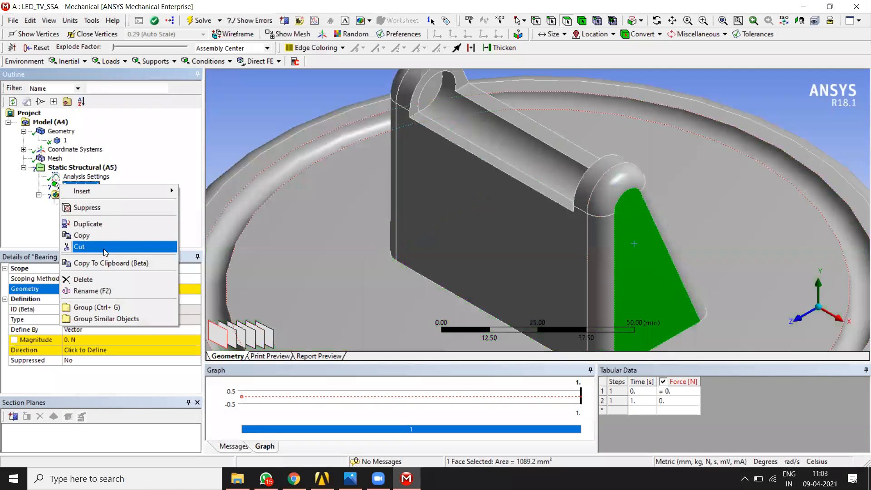
pyautogui.click(80, 279)
pyautogui.click(447, 282)
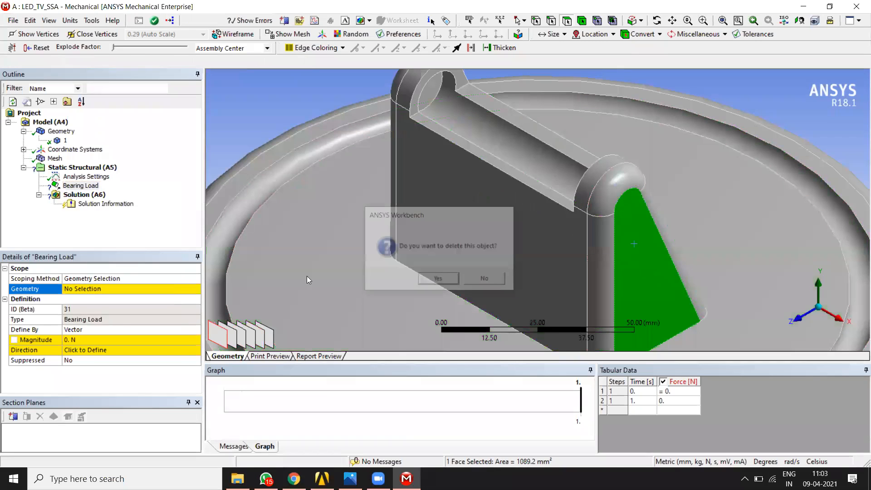
pyautogui.click(235, 141)
pyautogui.scroll(-3, 235, 142)
pyautogui.scroll(-1, 235, 142)
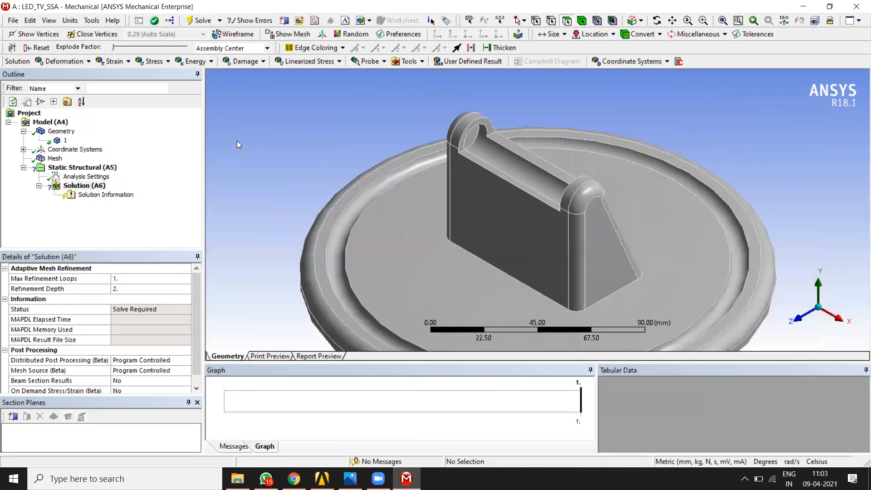
# Step: Insert a Bearing Load under Static Structural and scope it to the groove's cylindrical face
pyautogui.click(84, 168)
pyautogui.rightClick(86, 170)
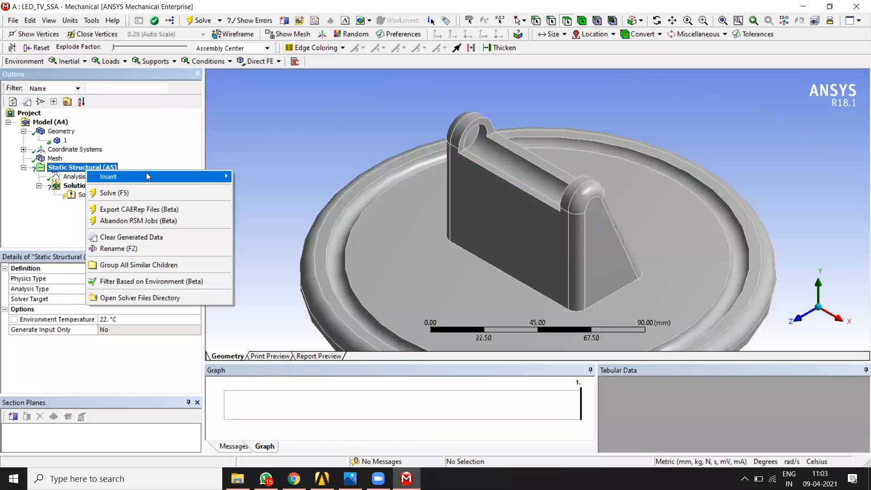
pyautogui.moveTo(205, 176)
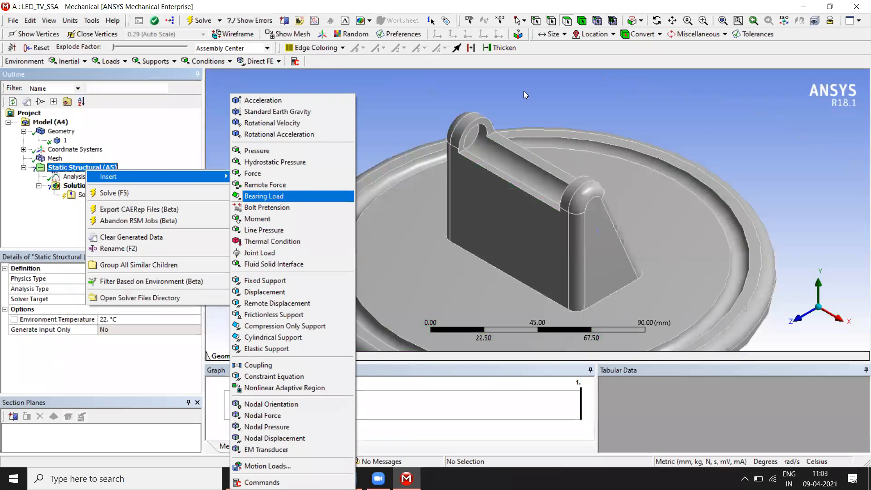
pyautogui.press('Return')
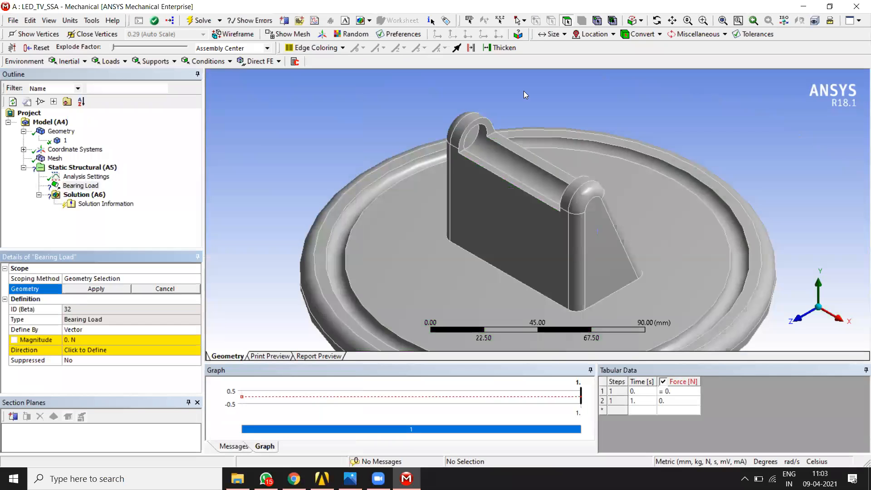
pyautogui.click(534, 176)
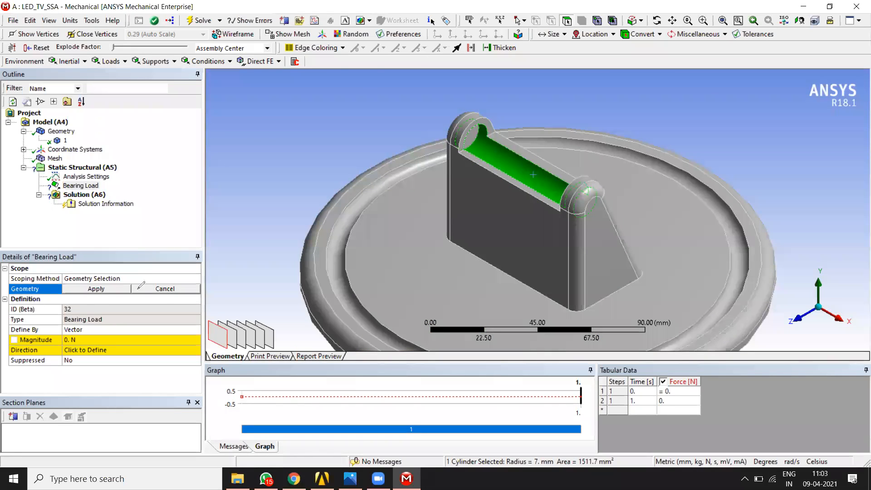
pyautogui.moveTo(136, 283); pyautogui.dragTo(116, 288)
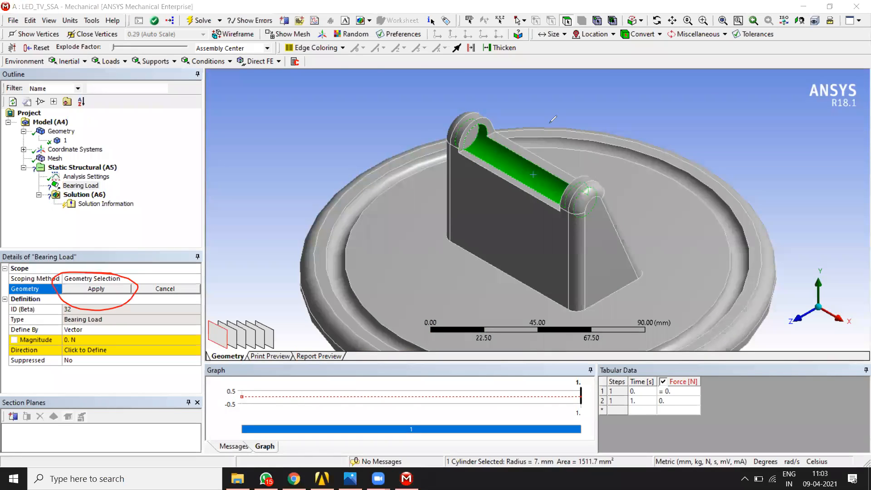
pyautogui.click(87, 290)
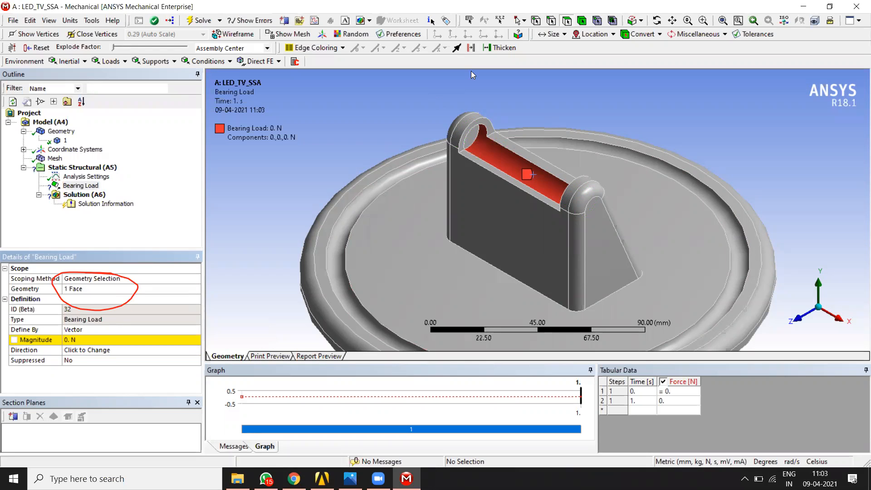
# Step: Circle the Bearing Load legend on the model view and outline the load's Define By and Magnitude settings with annotations
pyautogui.moveTo(200, 129)
pyautogui.mouseDown()
pyautogui.moveTo(306, 142)
pyautogui.moveTo(245, 111)
pyautogui.mouseUp()
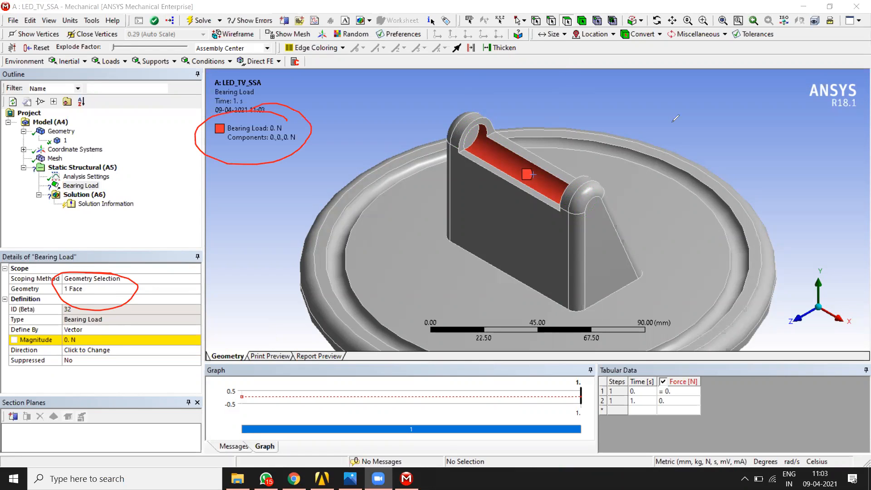
pyautogui.moveTo(8, 322)
pyautogui.mouseDown()
pyautogui.moveTo(5, 357)
pyautogui.moveTo(145, 353)
pyautogui.moveTo(210, 325)
pyautogui.moveTo(16, 324)
pyautogui.moveTo(5, 327)
pyautogui.moveTo(4, 345)
pyautogui.moveTo(150, 347)
pyautogui.moveTo(203, 320)
pyautogui.moveTo(161, 317)
pyautogui.mouseUp()
pyautogui.moveTo(56, 319)
pyautogui.mouseDown()
pyautogui.moveTo(9, 327)
pyautogui.moveTo(91, 358)
pyautogui.moveTo(200, 317)
pyautogui.moveTo(155, 350)
pyautogui.mouseUp()
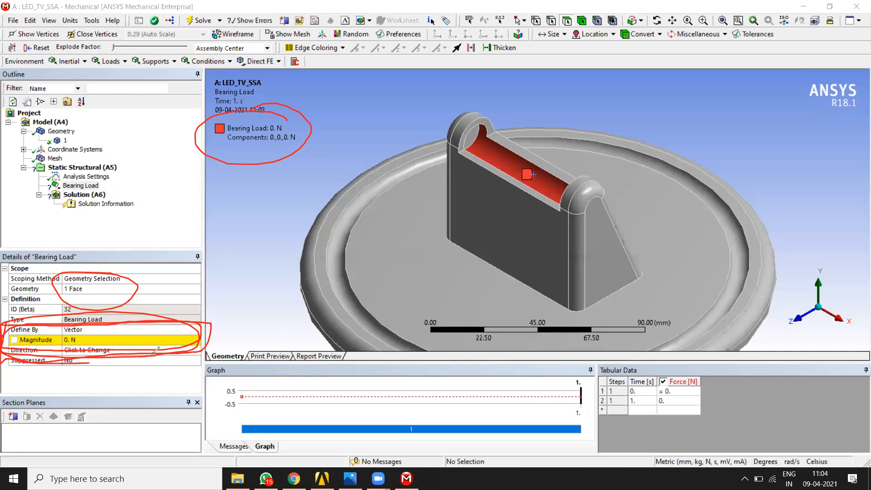
# Step: Clear the screen annotations and change the Bearing Load's Define By setting to Components
pyautogui.click(13, 466)
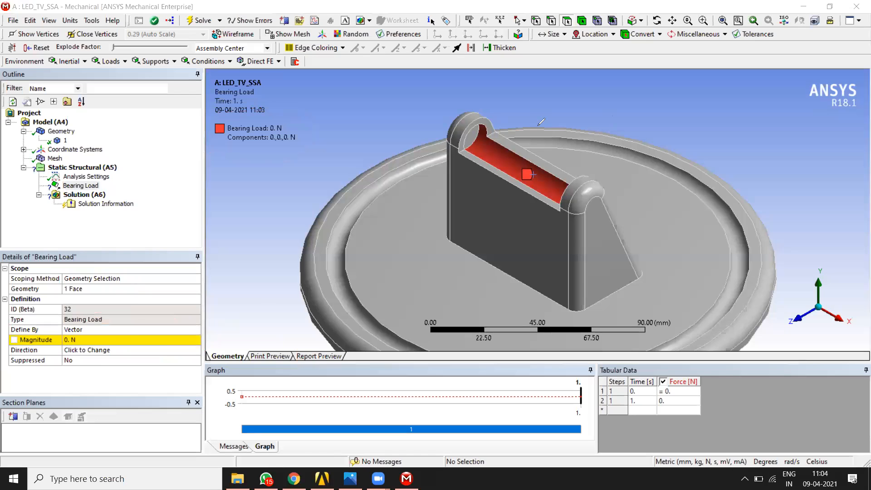
pyautogui.click(125, 339)
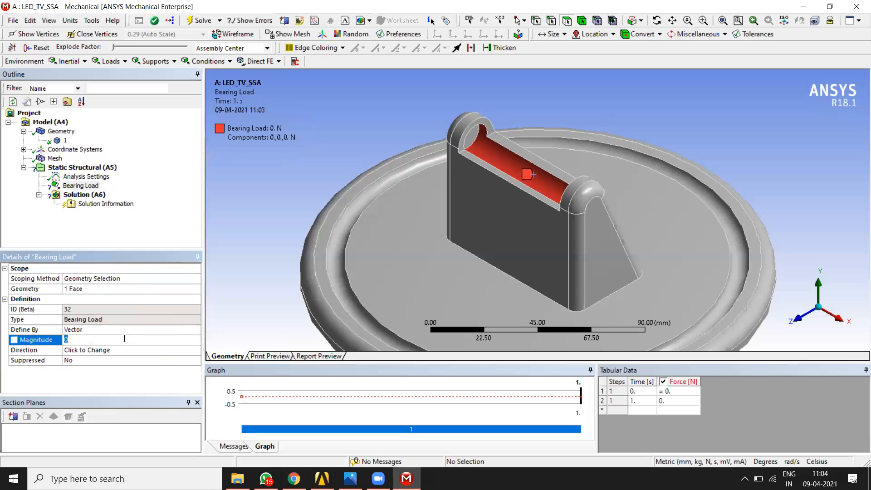
pyautogui.click(165, 328)
pyautogui.click(196, 332)
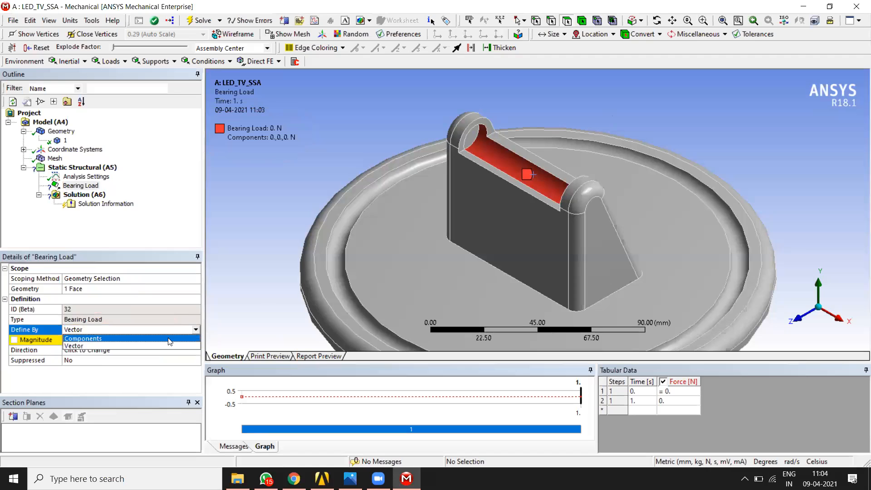
pyautogui.click(169, 341)
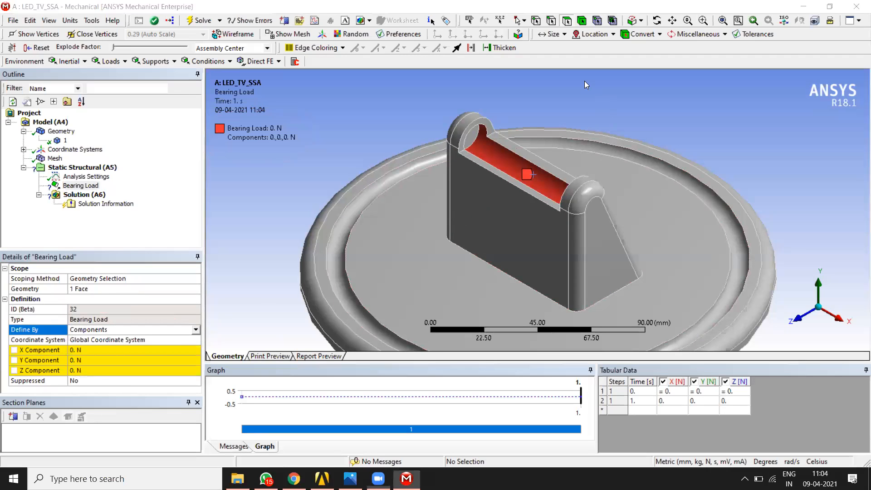
# Step: Annotate the view by circling the triad axes, striking out the X and Z Components, and sketching a downward arrow marked 42
pyautogui.moveTo(845, 310)
pyautogui.mouseDown()
pyautogui.moveTo(840, 331)
pyautogui.moveTo(833, 308)
pyautogui.moveTo(790, 334)
pyautogui.moveTo(797, 308)
pyautogui.mouseUp()
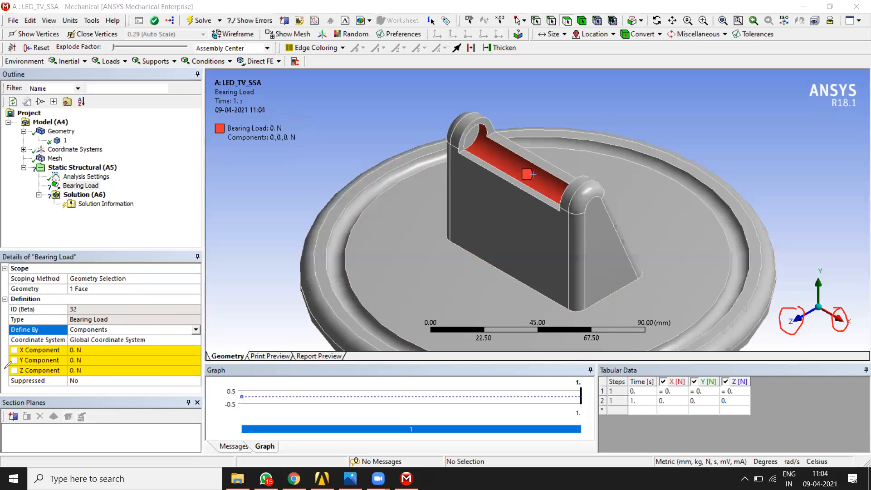
pyautogui.moveTo(7, 350); pyautogui.dragTo(131, 350)
pyautogui.moveTo(9, 372); pyautogui.dragTo(112, 371)
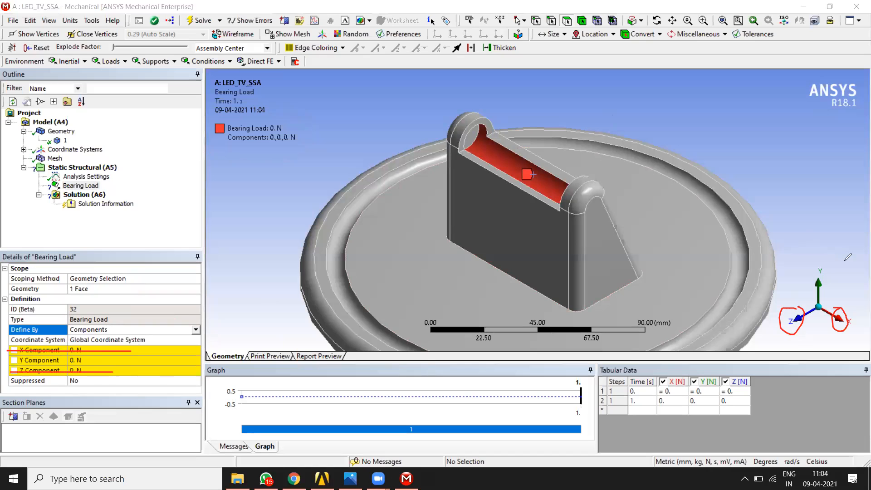
pyautogui.moveTo(841, 249)
pyautogui.mouseDown()
pyautogui.moveTo(835, 323)
pyautogui.moveTo(837, 235)
pyautogui.mouseUp()
pyautogui.moveTo(772, 104); pyautogui.dragTo(773, 193)
pyautogui.moveTo(765, 169); pyautogui.dragTo(772, 193)
pyautogui.moveTo(731, 97); pyautogui.dragTo(757, 121)
pyautogui.moveTo(755, 115); pyautogui.dragTo(754, 136)
pyautogui.moveTo(776, 97)
pyautogui.mouseDown()
pyautogui.moveTo(789, 119)
pyautogui.moveTo(803, 121)
pyautogui.mouseUp()
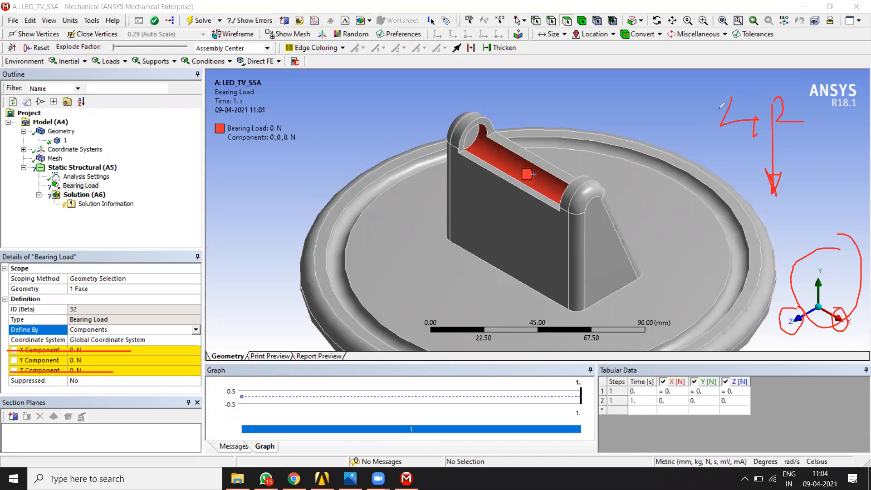
# Step: Set the Bearing Load's Y Component to 42 N
pyautogui.click(89, 359)
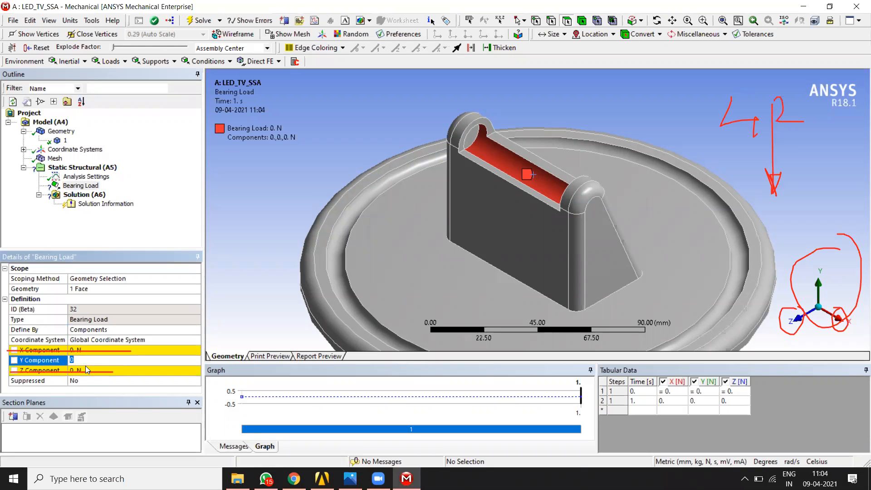
pyautogui.write('4')
pyautogui.write('0')
pyautogui.press('BackSpace')
pyautogui.write('2')
pyautogui.press('Return')
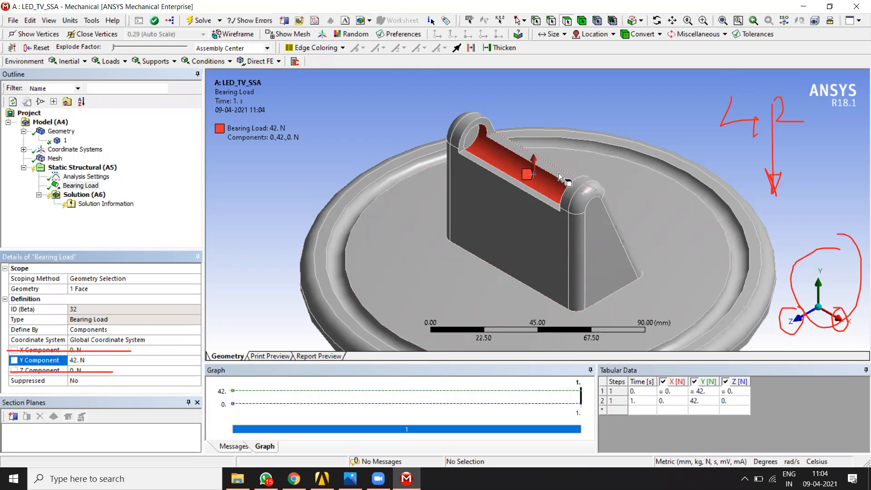
# Step: Circle the load's direction arrow and the Bearing Load legend on the model view, and clear all annotations
pyautogui.scroll(3, 558, 173)
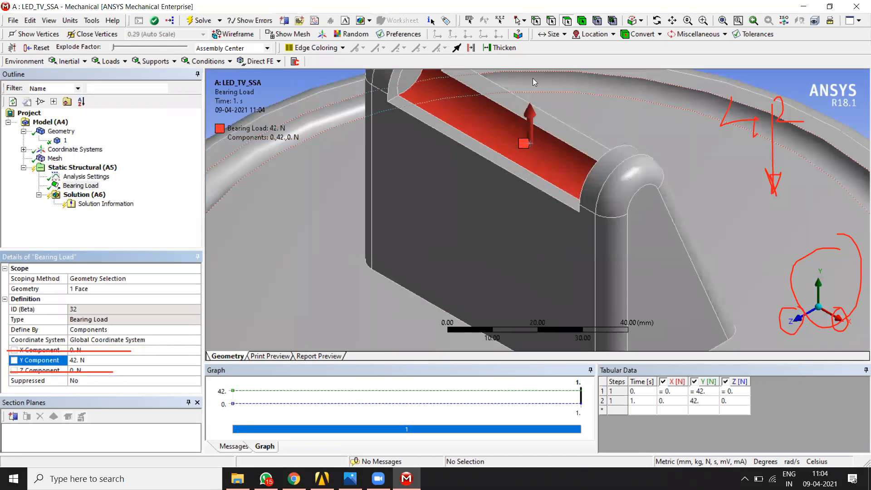
pyautogui.moveTo(531, 90)
pyautogui.mouseDown()
pyautogui.moveTo(574, 156)
pyautogui.moveTo(462, 132)
pyautogui.moveTo(588, 149)
pyautogui.moveTo(531, 103)
pyautogui.mouseUp()
pyautogui.moveTo(281, 117)
pyautogui.mouseDown()
pyautogui.moveTo(266, 156)
pyautogui.moveTo(252, 119)
pyautogui.moveTo(318, 136)
pyautogui.moveTo(264, 139)
pyautogui.mouseUp()
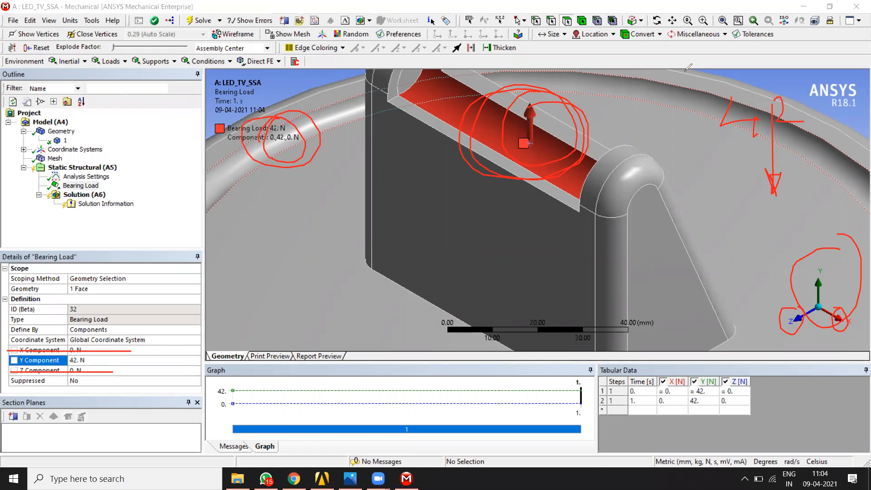
pyautogui.press('Escape')
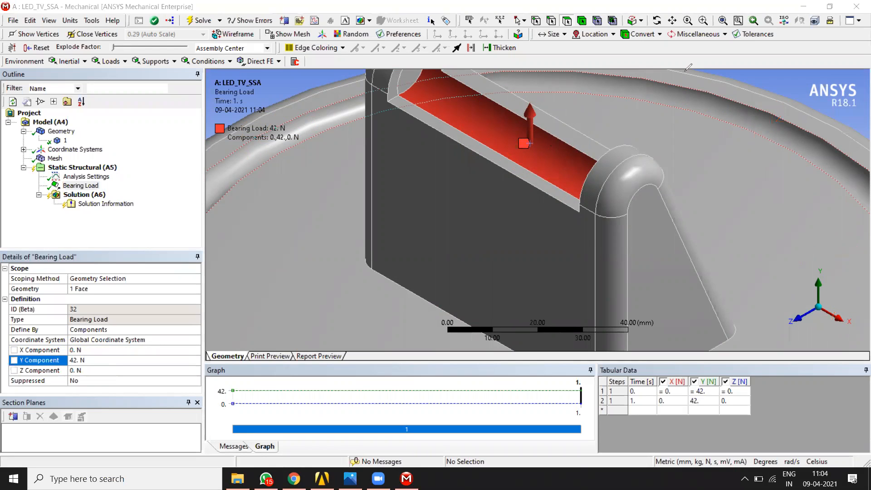
# Step: Reverse the load direction by setting the Bearing Load's Y Component to -42 N
pyautogui.click(73, 360)
pyautogui.click(71, 360)
pyautogui.write('-42')
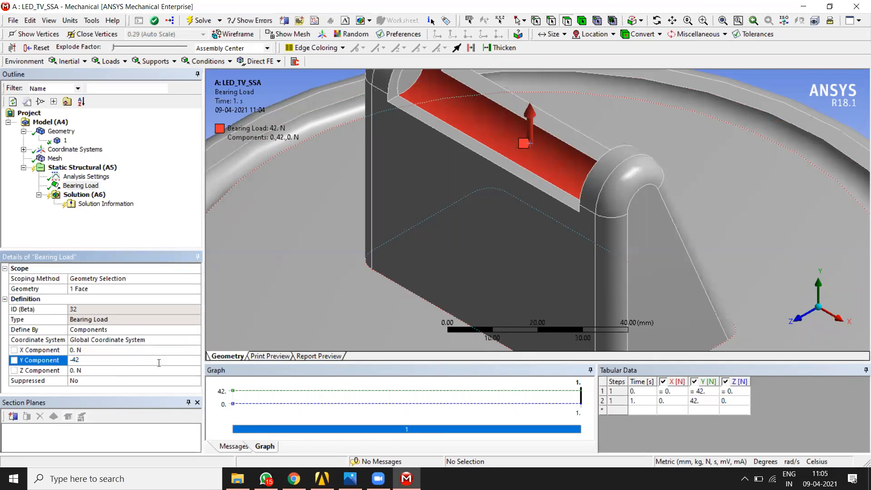
pyautogui.press('Return')
# Step: Circle the Y Component value in the Bearing Load details, and remove the annotation
pyautogui.hotkey('ctrl', '2')
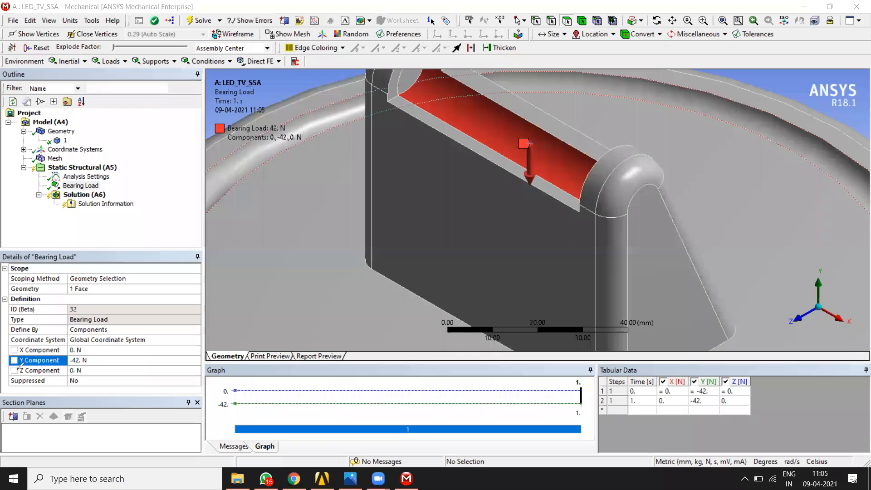
pyautogui.moveTo(98, 361)
pyautogui.mouseDown()
pyautogui.moveTo(13, 354)
pyautogui.moveTo(45, 373)
pyautogui.moveTo(102, 349)
pyautogui.mouseUp()
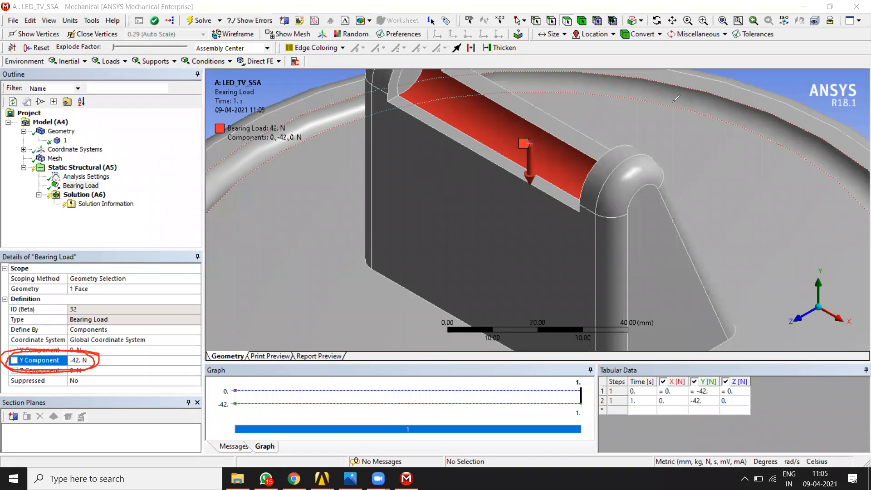
pyautogui.hotkey('ctrl', 'z')
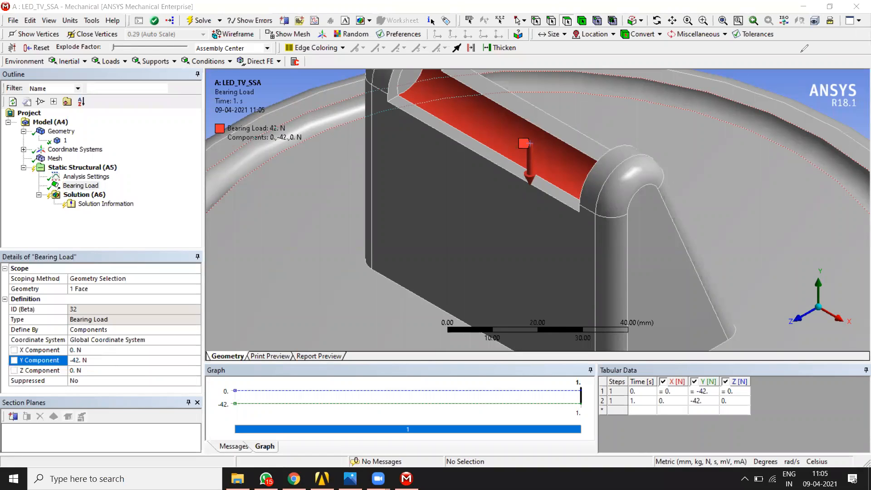
# Step: Insert a Fixed Support under Static Structural (A5)
pyautogui.scroll(-5, 723, 163)
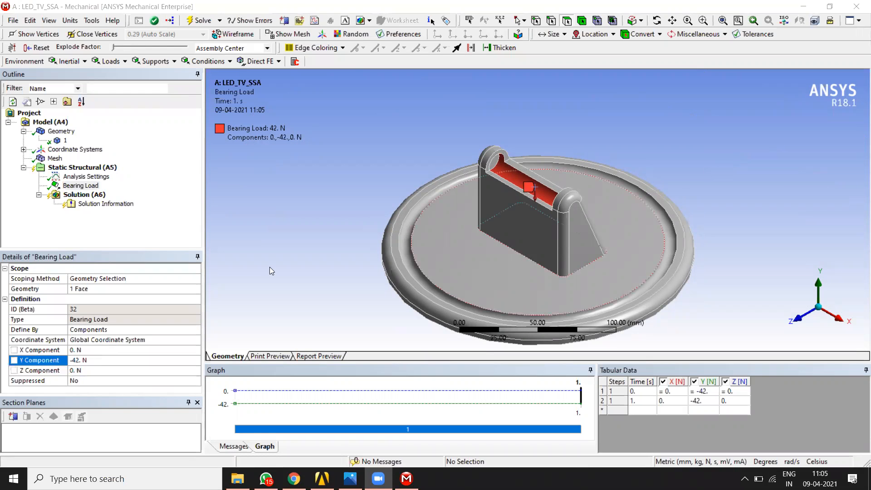
pyautogui.click(79, 185)
pyautogui.click(73, 168)
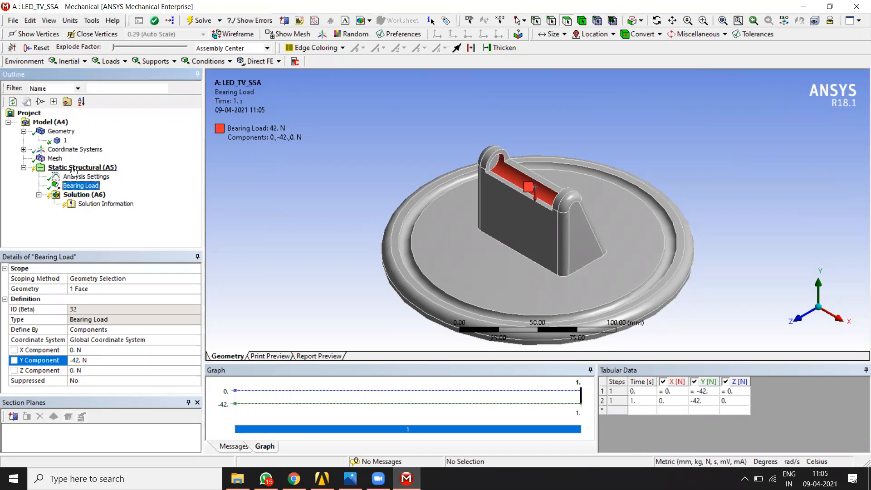
pyautogui.rightClick(73, 170)
pyautogui.moveTo(98, 175)
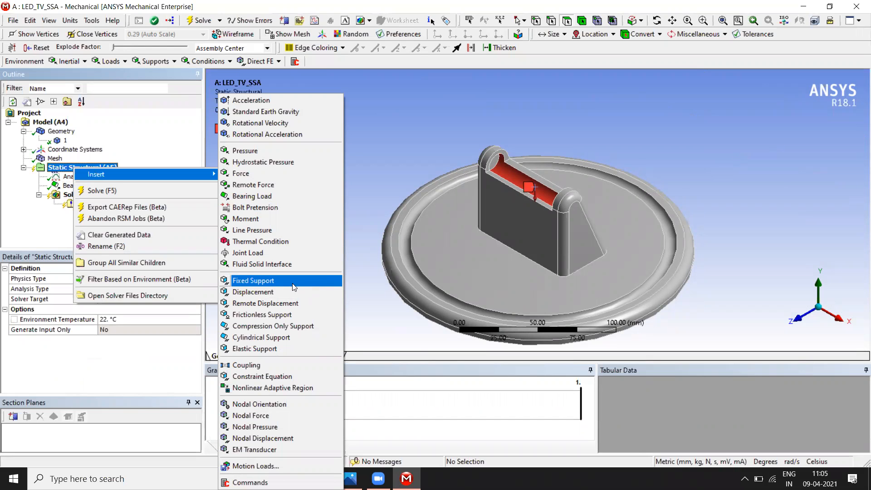
pyautogui.click(293, 284)
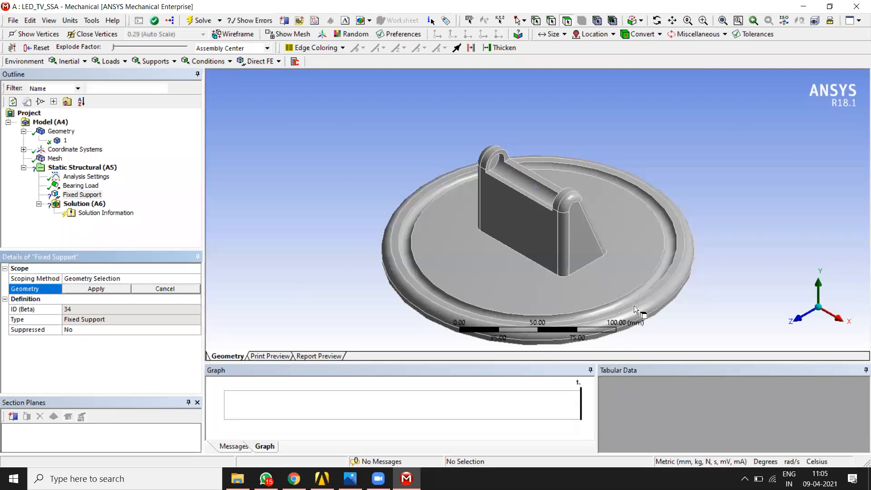
# Step: Scope the Fixed Support to the narrow ring-shaped face along the outer rim on the underside of the round base
pyautogui.moveTo(733, 287); pyautogui.dragTo(640, 213, button='middle')
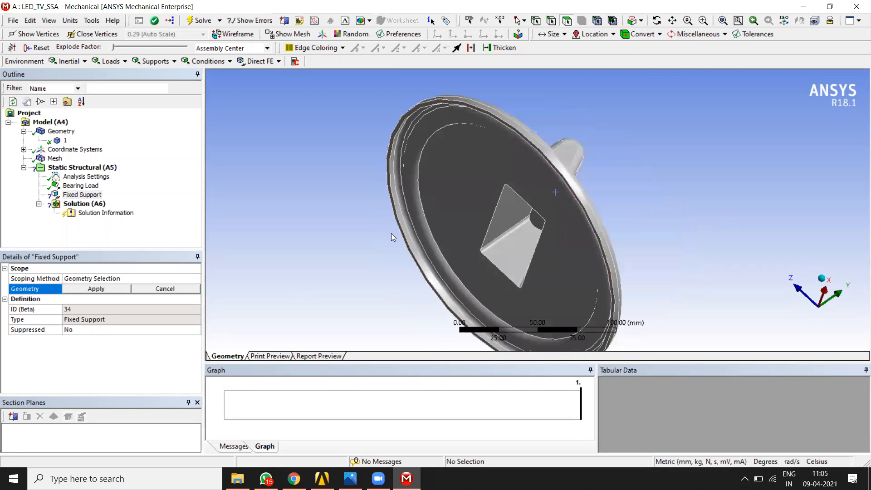
pyautogui.scroll(3, 394, 234)
pyautogui.scroll(2, 317, 234)
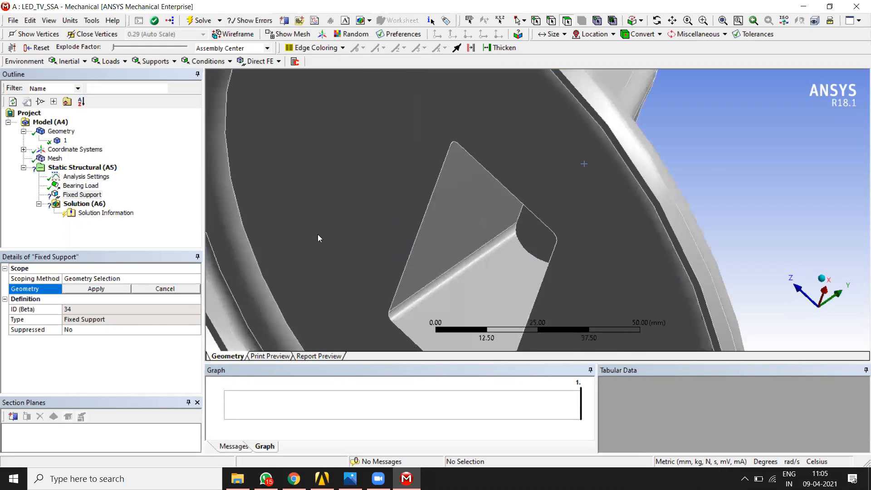
pyautogui.scroll(-1, 645, 233)
pyautogui.scroll(-3, 645, 233)
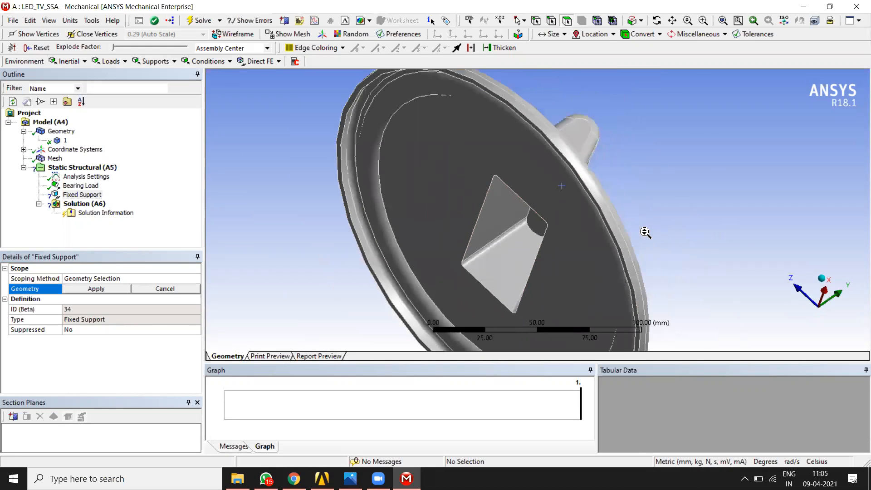
pyautogui.scroll(3, 303, 295)
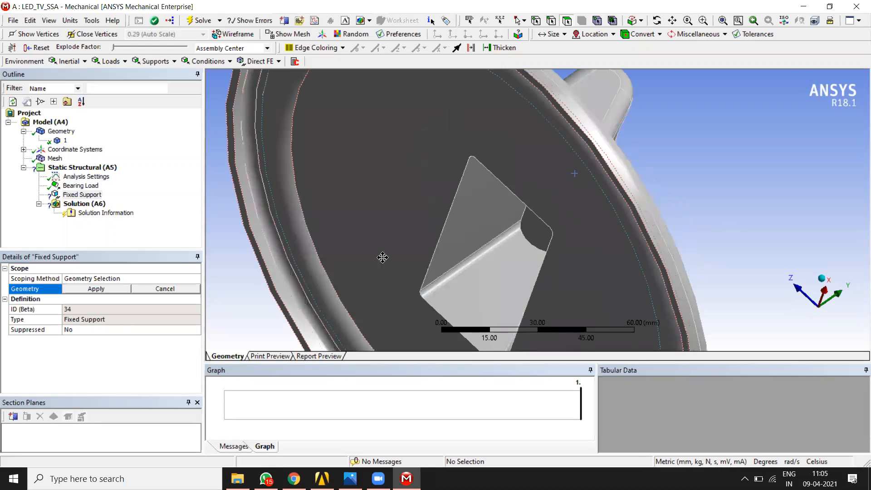
pyautogui.scroll(4, 467, 247)
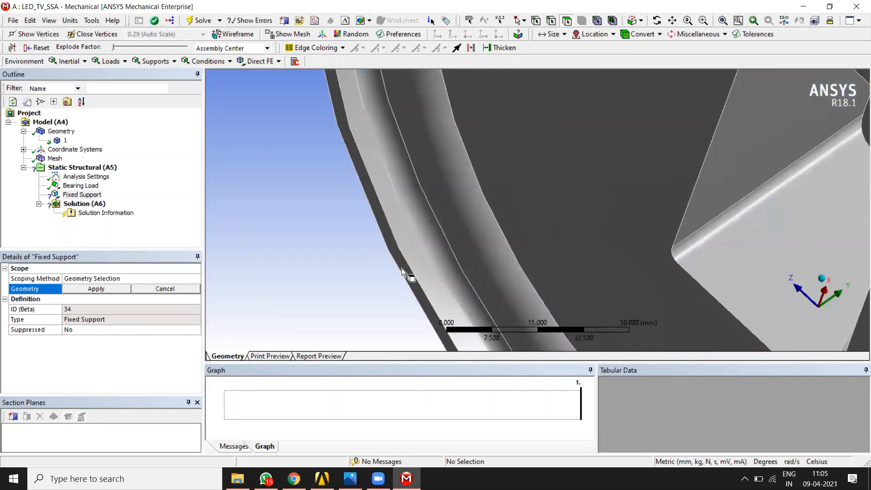
pyautogui.click(402, 267)
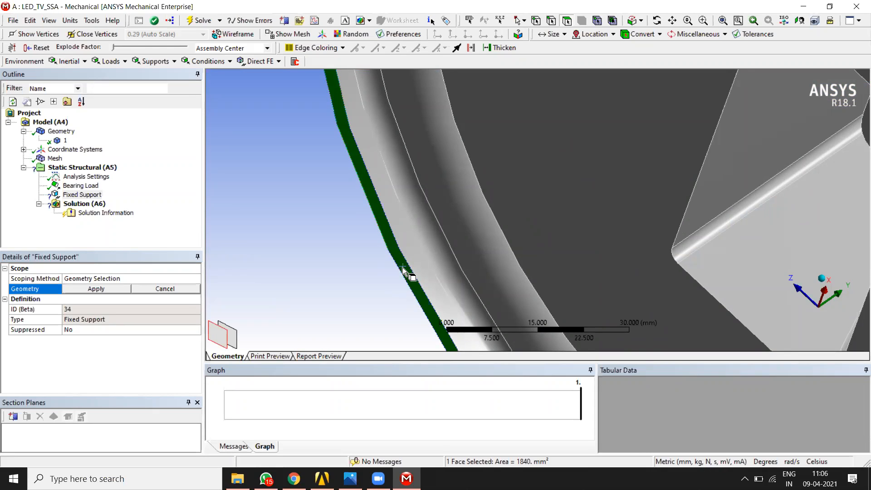
pyautogui.click(104, 290)
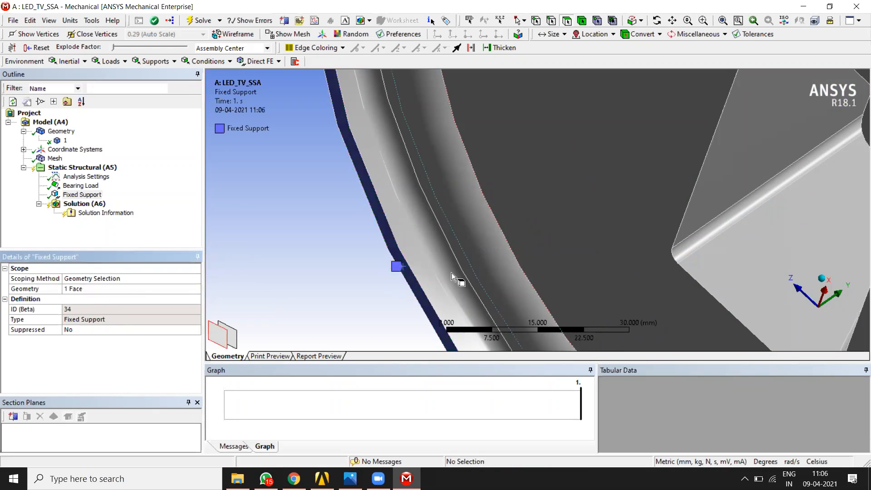
# Step: Check the supported rim face from below and solve the Static Structural (A5) analysis
pyautogui.click(821, 279)
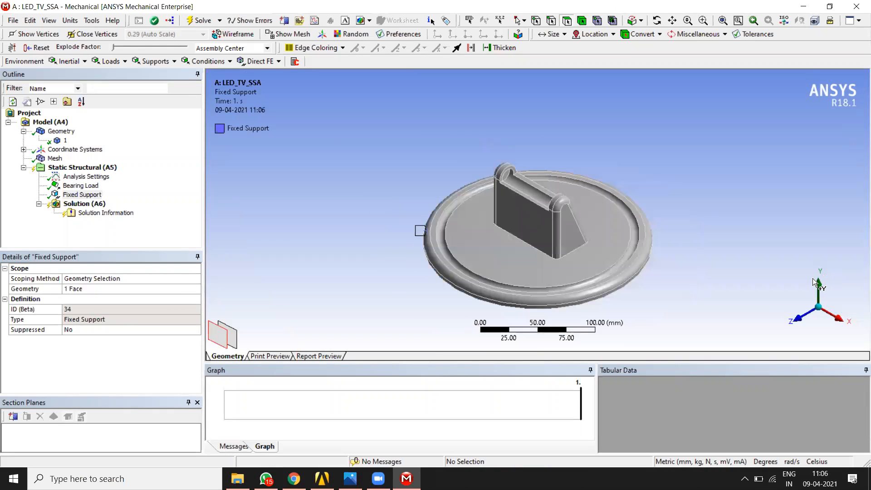
pyautogui.moveTo(644, 301); pyautogui.dragTo(649, 258, button='middle')
pyautogui.scroll(3, 649, 259)
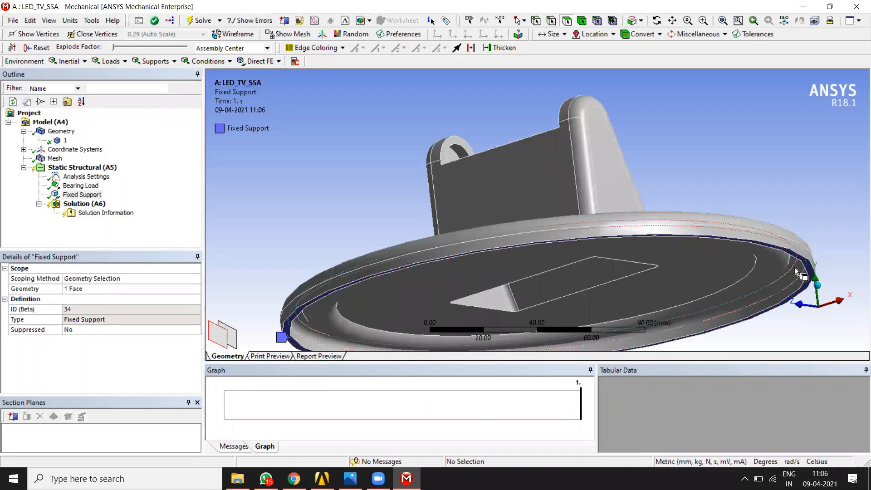
pyautogui.scroll(-2, 415, 245)
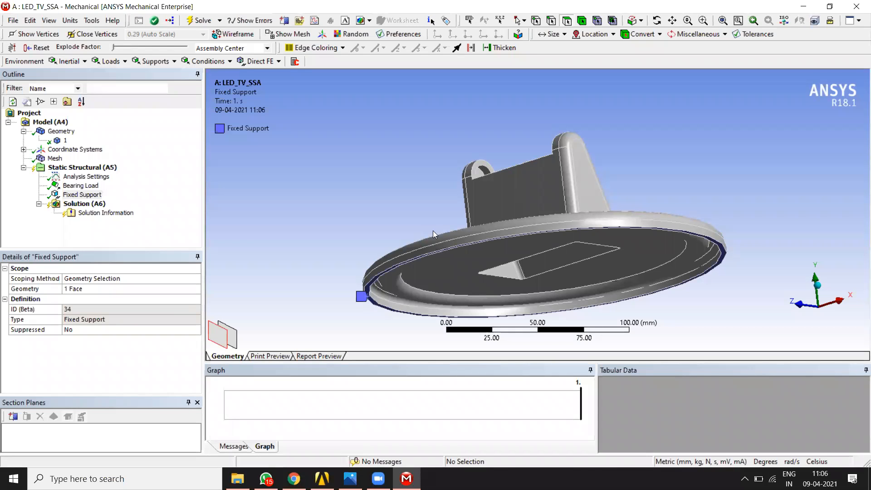
pyautogui.click(77, 167)
pyautogui.rightClick(77, 167)
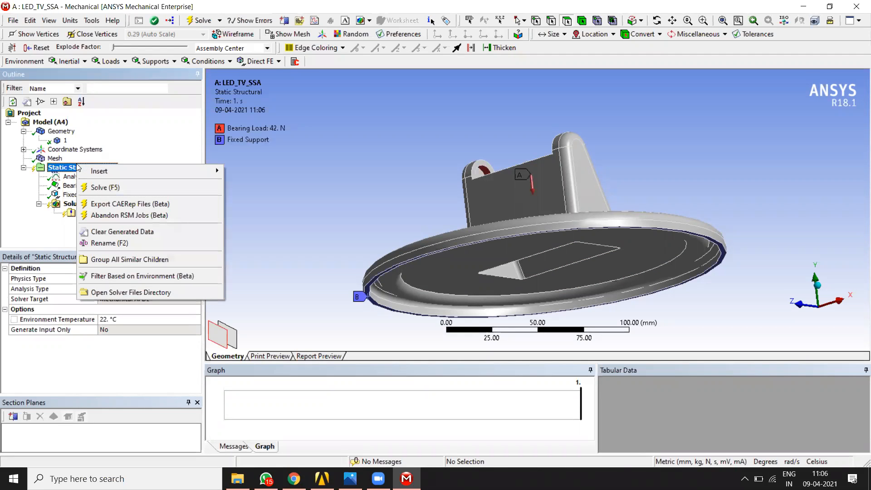
pyautogui.click(106, 188)
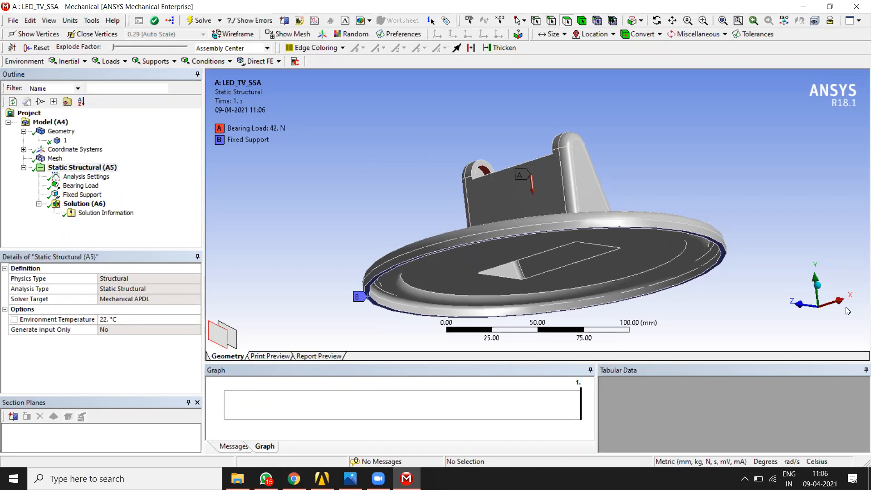
# Step: Restore the isometric view and insert a Total Deformation result under Solution (A6)
pyautogui.click(817, 285)
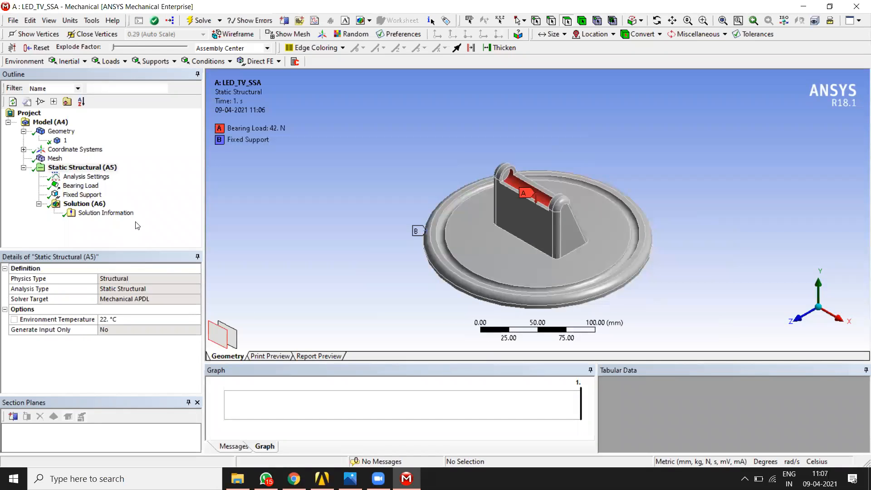
pyautogui.rightClick(98, 205)
pyautogui.moveTo(156, 213)
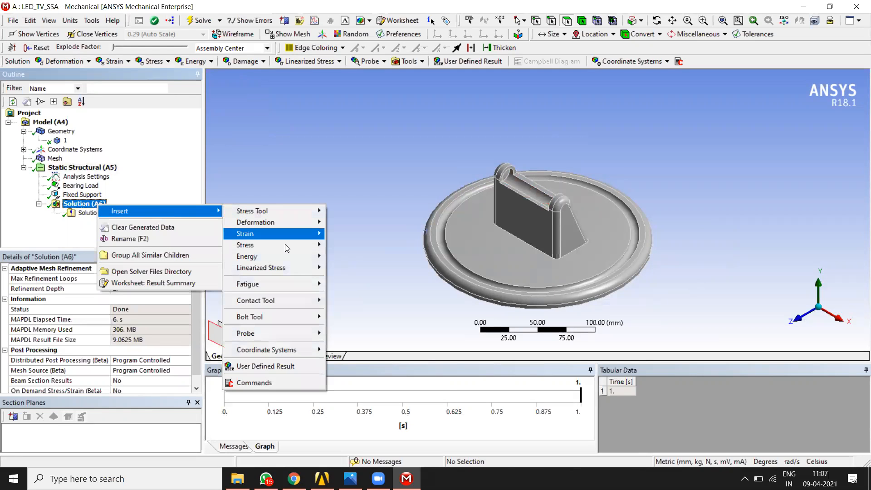
pyautogui.moveTo(285, 245)
pyautogui.moveTo(272, 222)
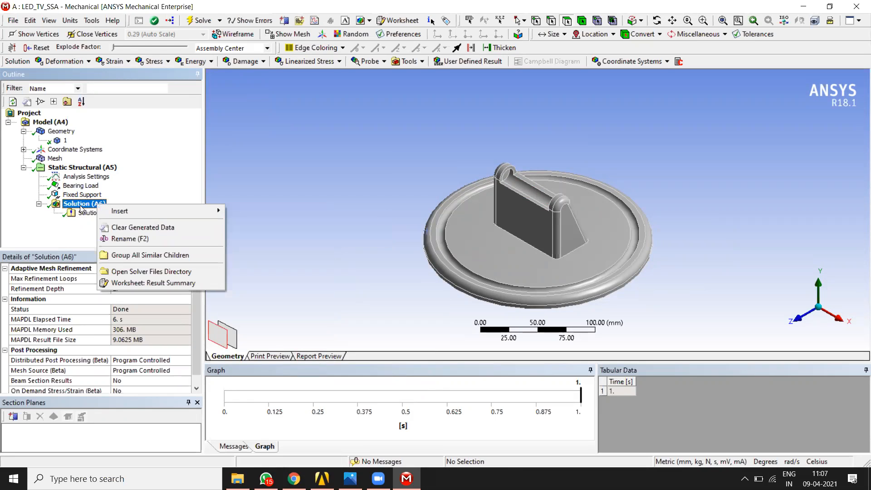
pyautogui.moveTo(122, 211)
pyautogui.moveTo(317, 224)
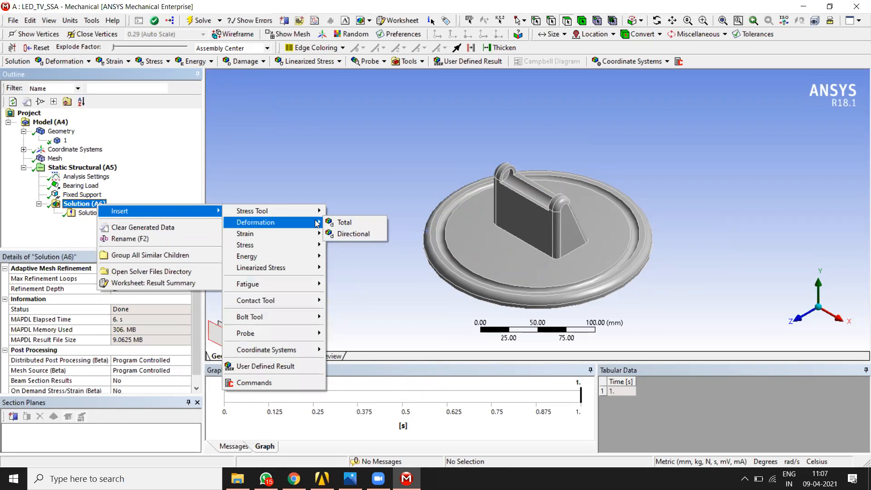
pyautogui.click(347, 222)
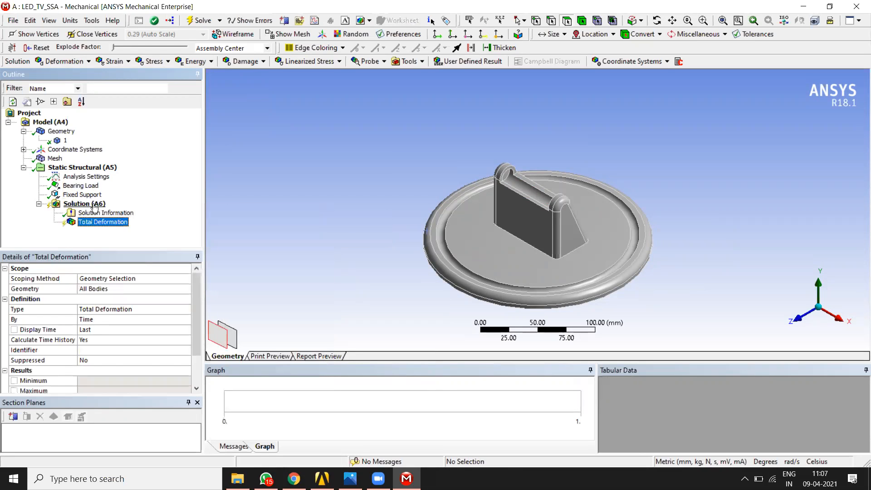
# Step: Insert an Equivalent (von-Mises) Stress result under Solution (A6)
pyautogui.rightClick(95, 205)
pyautogui.moveTo(195, 216)
pyautogui.moveTo(310, 248)
pyautogui.click(366, 245)
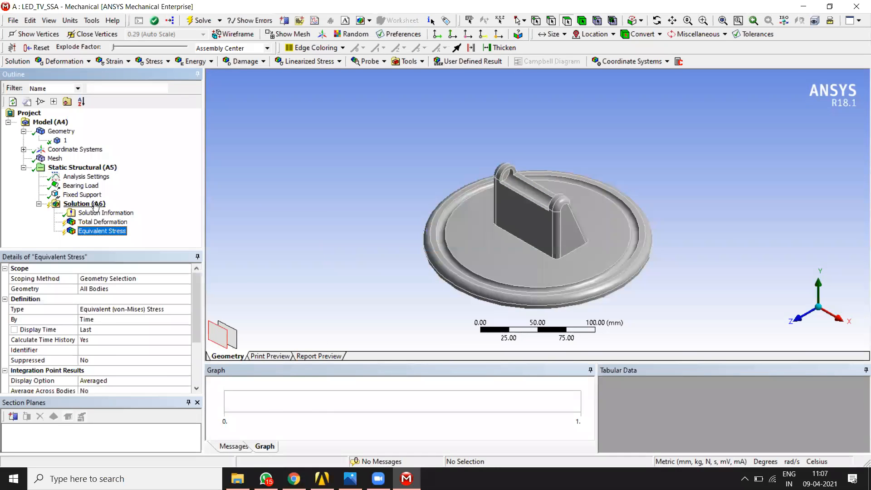
# Step: Insert an Equivalent (von-Mises) elastic strain result under Solution (A6)
pyautogui.rightClick(96, 205)
pyautogui.moveTo(117, 210)
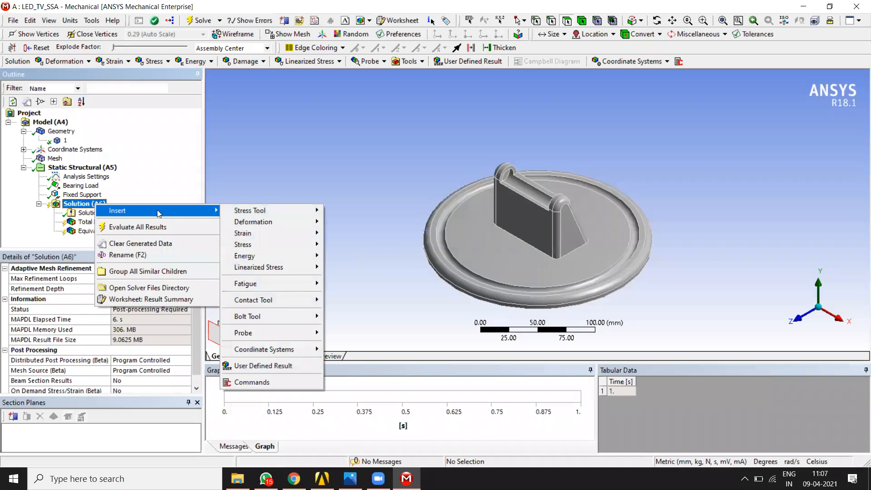
pyautogui.moveTo(296, 241)
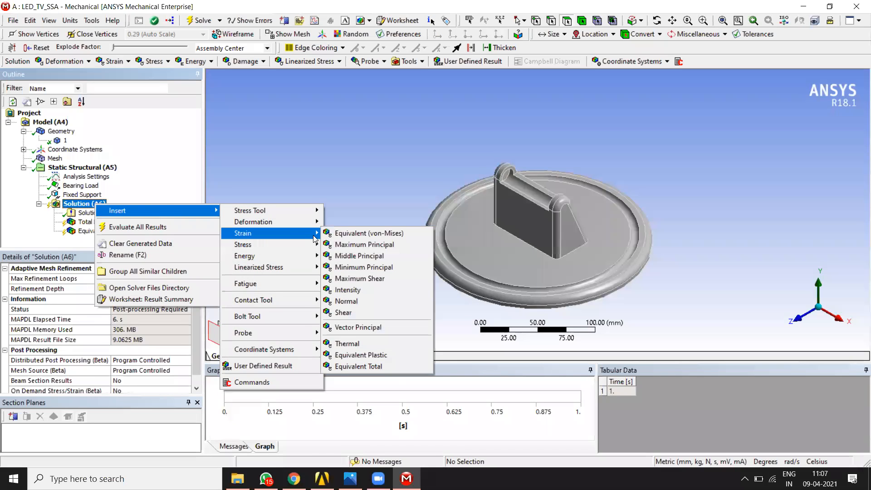
pyautogui.click(381, 235)
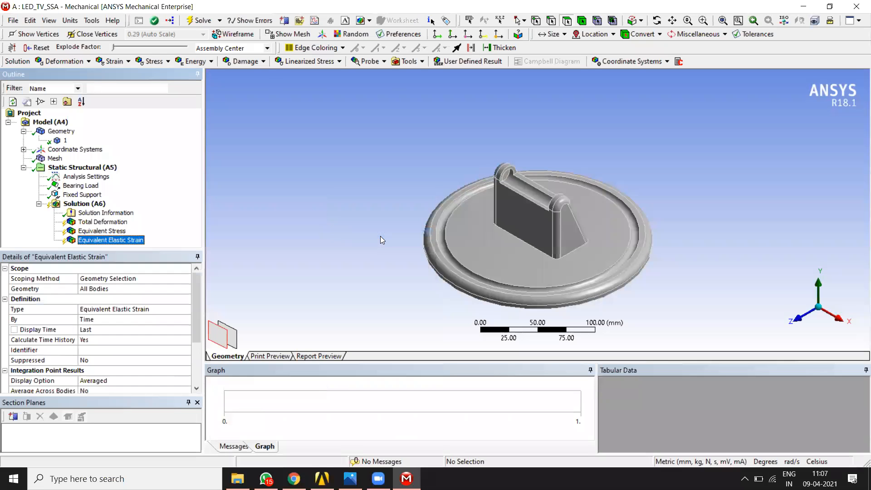
pyautogui.rightClick(94, 205)
pyautogui.moveTo(181, 212)
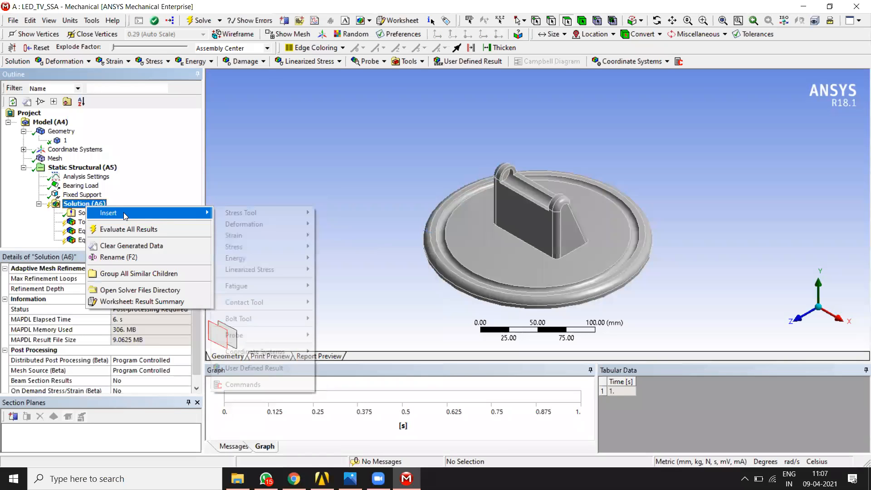
pyautogui.moveTo(254, 246)
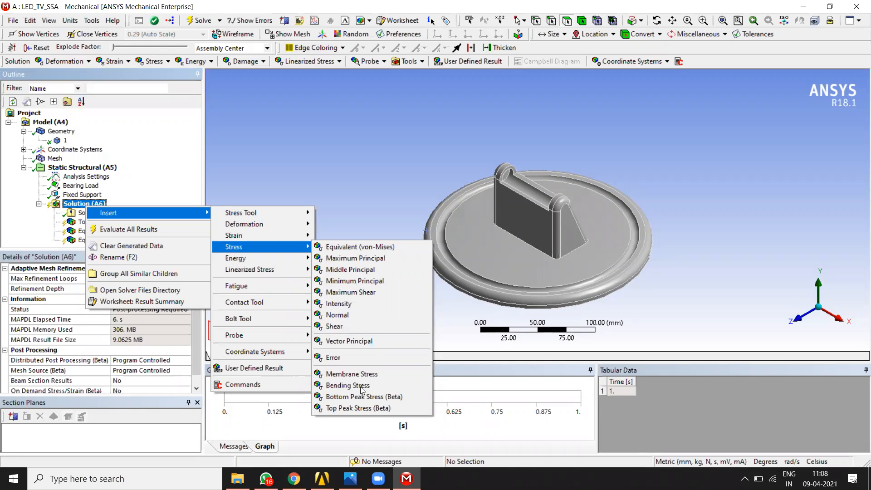
pyautogui.click(39, 237)
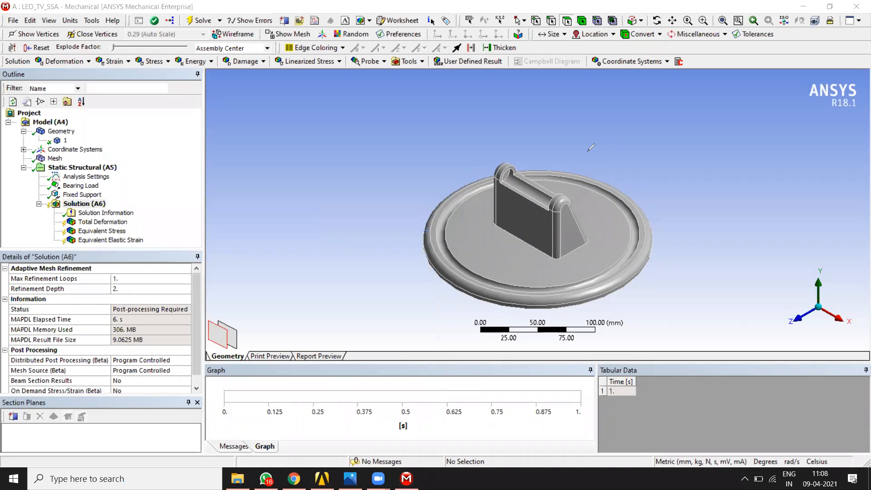
# Step: Write the underlined symbol σy and the formula FoS = σy / σi over the model view, and clear the annotations
pyautogui.moveTo(615, 92)
pyautogui.mouseDown()
pyautogui.moveTo(597, 119)
pyautogui.moveTo(657, 84)
pyautogui.mouseUp()
pyautogui.moveTo(637, 113)
pyautogui.mouseDown()
pyautogui.moveTo(656, 116)
pyautogui.moveTo(617, 150)
pyautogui.moveTo(576, 150)
pyautogui.moveTo(698, 136)
pyautogui.mouseUp()
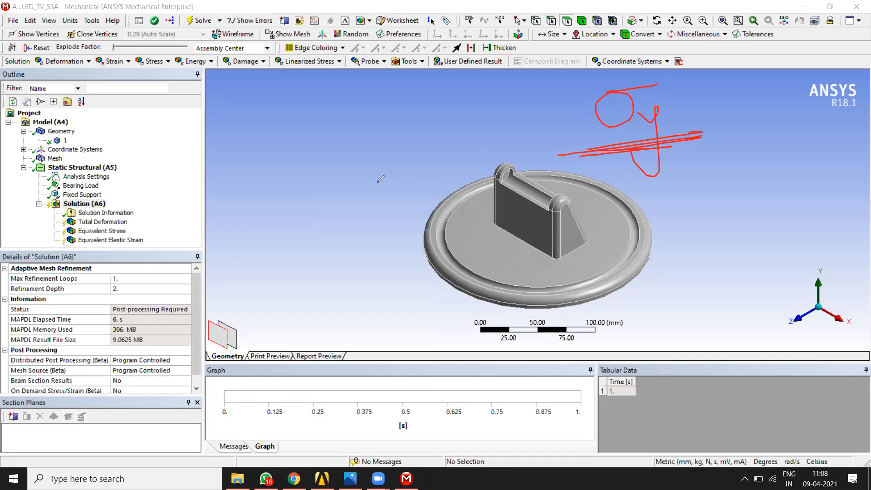
pyautogui.click(219, 117)
pyautogui.moveTo(219, 118)
pyautogui.mouseDown()
pyautogui.moveTo(217, 162)
pyautogui.moveTo(234, 120)
pyautogui.moveTo(227, 141)
pyautogui.moveTo(268, 150)
pyautogui.moveTo(258, 156)
pyautogui.mouseUp()
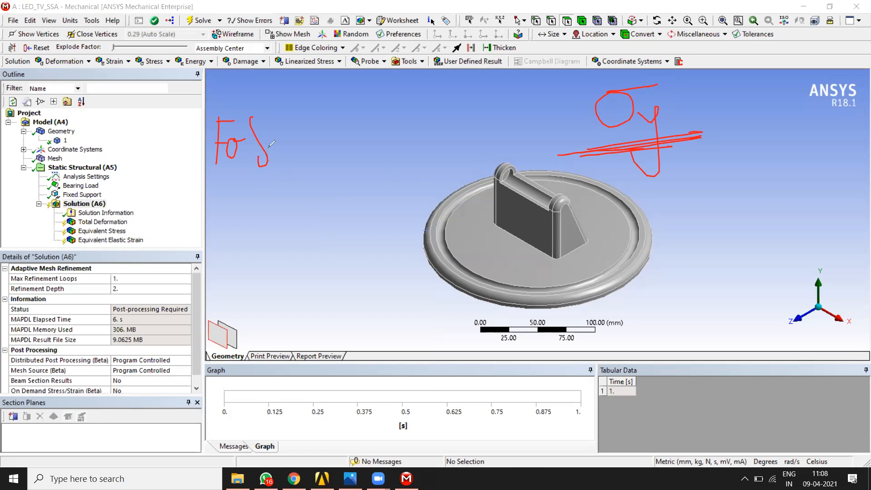
pyautogui.moveTo(259, 116); pyautogui.dragTo(248, 119)
pyautogui.moveTo(276, 135)
pyautogui.mouseDown()
pyautogui.moveTo(308, 135)
pyautogui.moveTo(309, 144)
pyautogui.mouseUp()
pyautogui.click(287, 144)
pyautogui.moveTo(349, 93)
pyautogui.mouseDown()
pyautogui.moveTo(335, 89)
pyautogui.moveTo(365, 83)
pyautogui.moveTo(380, 133)
pyautogui.mouseUp()
pyautogui.moveTo(313, 136); pyautogui.dragTo(392, 127)
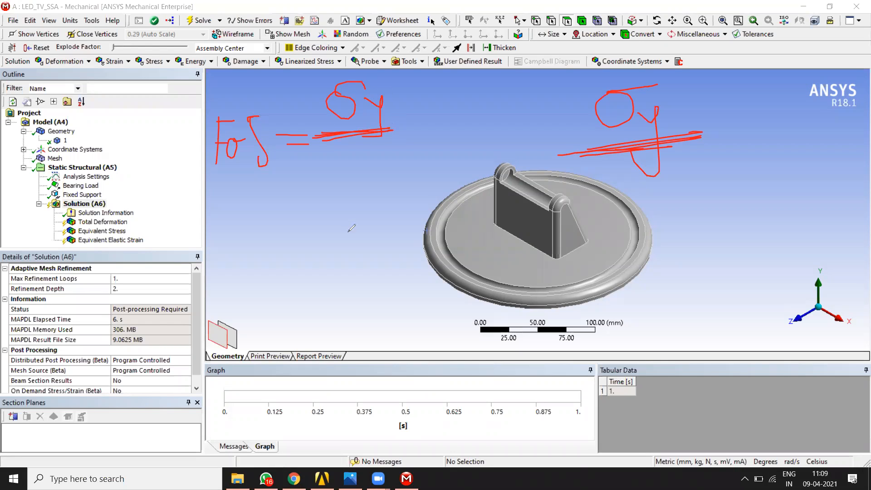
pyautogui.moveTo(350, 152)
pyautogui.mouseDown()
pyautogui.moveTo(336, 154)
pyautogui.moveTo(353, 155)
pyautogui.moveTo(365, 142)
pyautogui.mouseUp()
pyautogui.moveTo(380, 191)
pyautogui.mouseDown()
pyautogui.moveTo(392, 194)
pyautogui.moveTo(389, 165)
pyautogui.mouseUp()
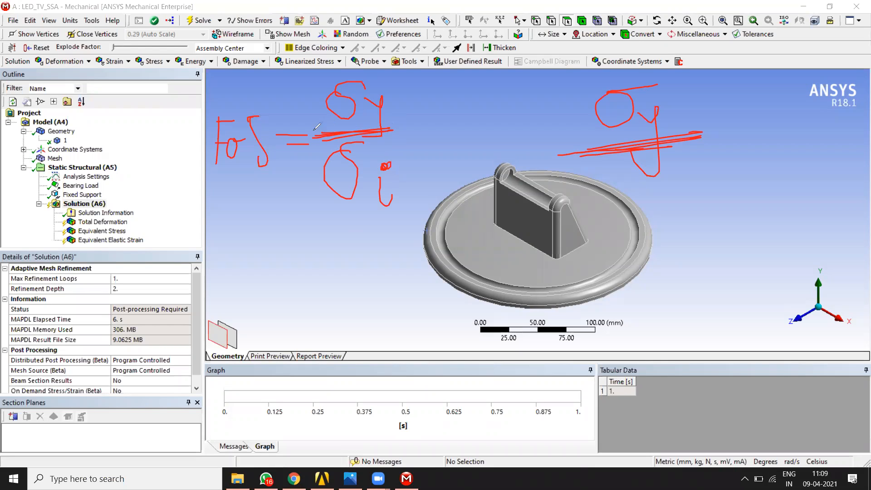
pyautogui.moveTo(322, 128)
pyautogui.mouseDown()
pyautogui.moveTo(417, 129)
pyautogui.moveTo(344, 133)
pyautogui.moveTo(398, 131)
pyautogui.mouseUp()
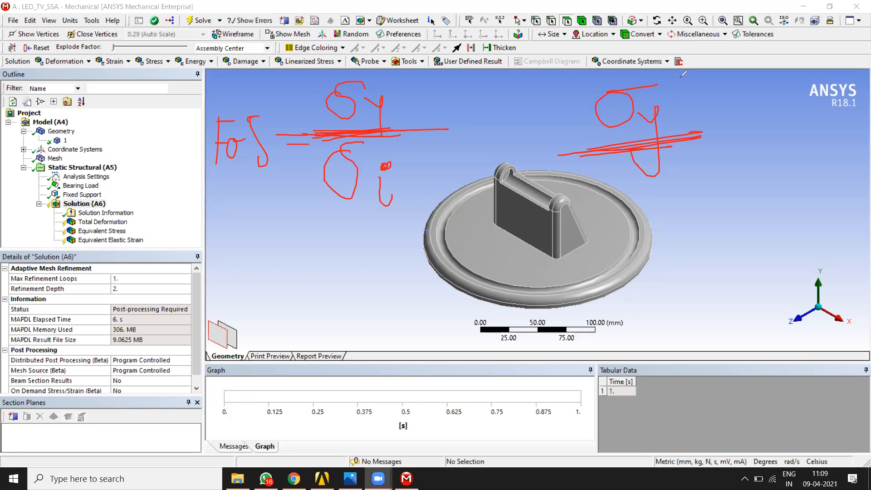
pyautogui.click(650, 97)
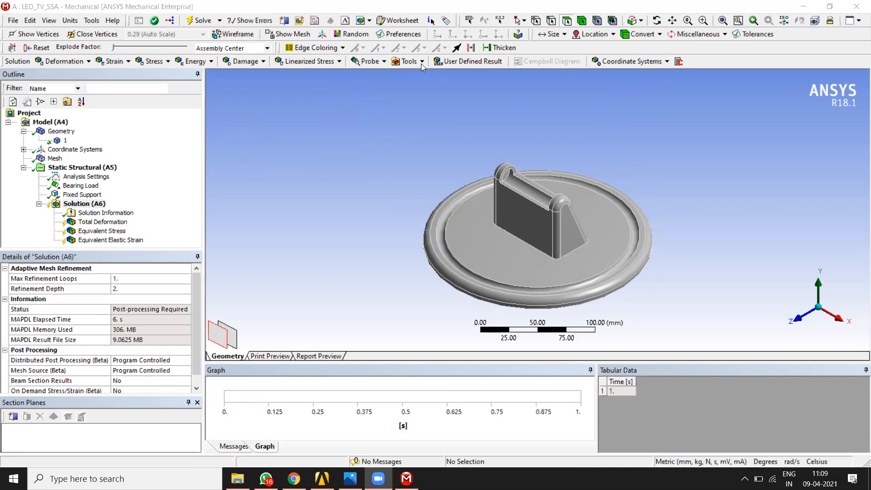
# Step: Circle the solution tools with an arrow pointing at them, and insert a Stress Tool under Solution (A6)
pyautogui.moveTo(421, 57)
pyautogui.mouseDown()
pyautogui.moveTo(365, 62)
pyautogui.moveTo(438, 60)
pyautogui.moveTo(399, 83)
pyautogui.mouseUp()
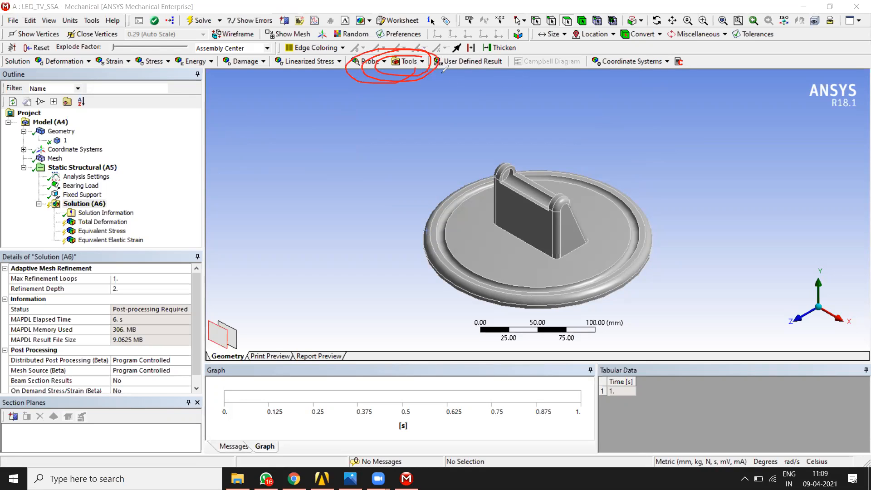
pyautogui.moveTo(473, 75); pyautogui.dragTo(431, 68)
pyautogui.click(419, 62)
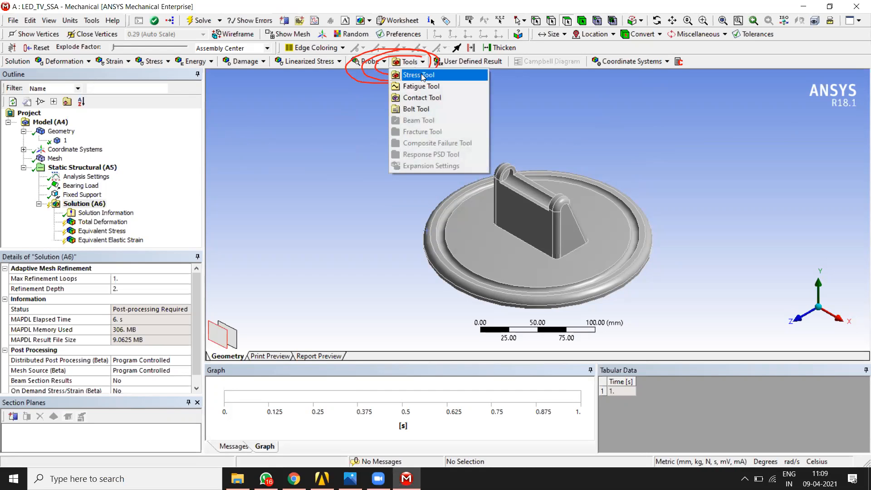
pyautogui.click(418, 76)
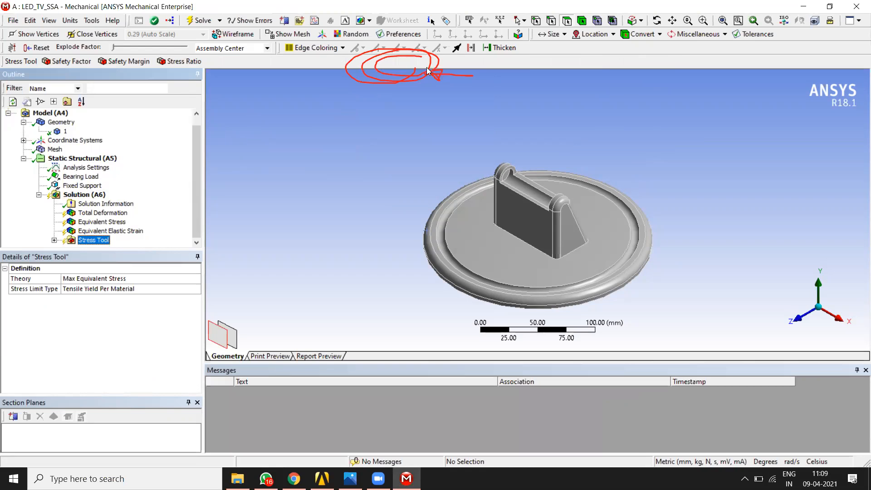
# Step: Evaluate all results of Solution (A6) and display the Total Deformation contour enlarged and centred in the view
pyautogui.rightClick(80, 196)
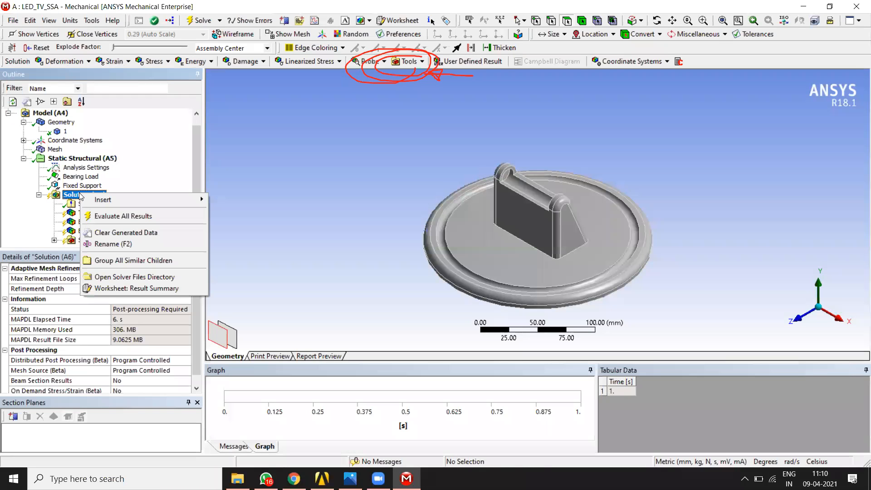
pyautogui.click(132, 217)
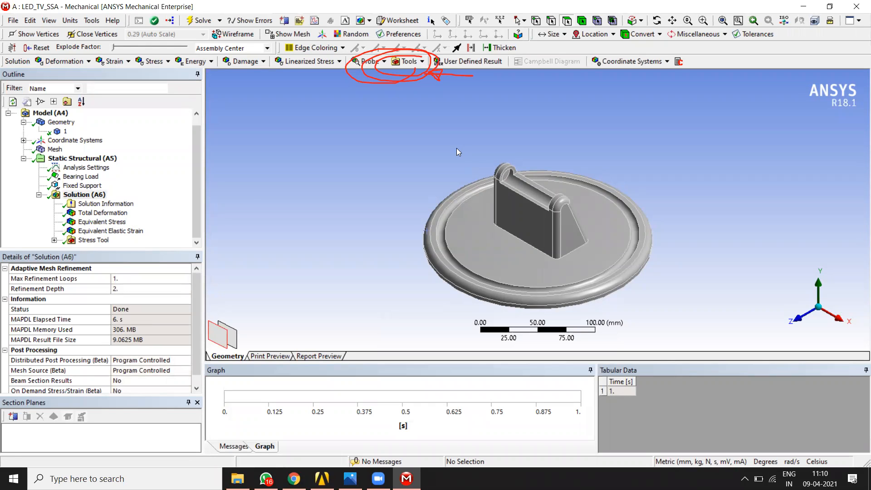
pyautogui.click(109, 214)
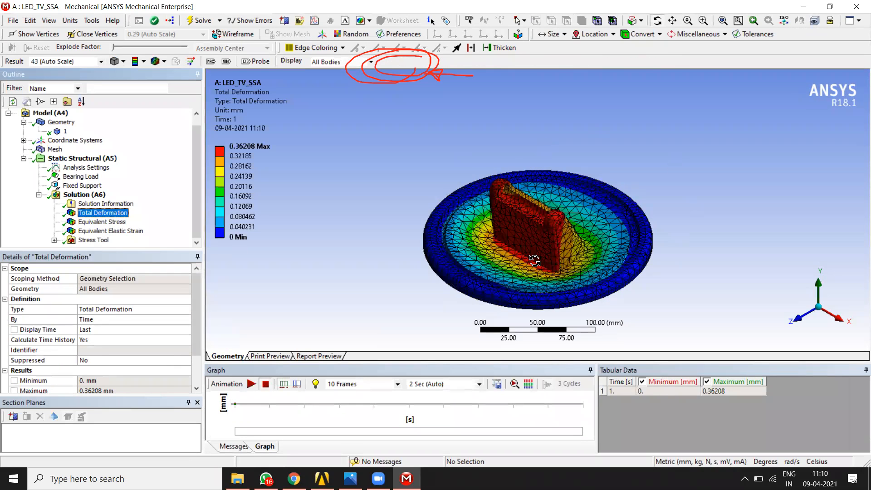
pyautogui.scroll(2, 585, 237)
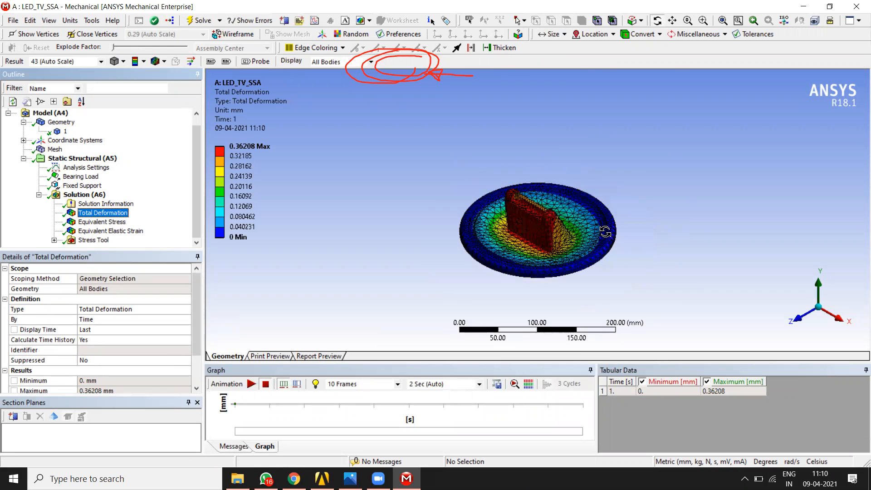
pyautogui.scroll(2, 587, 235)
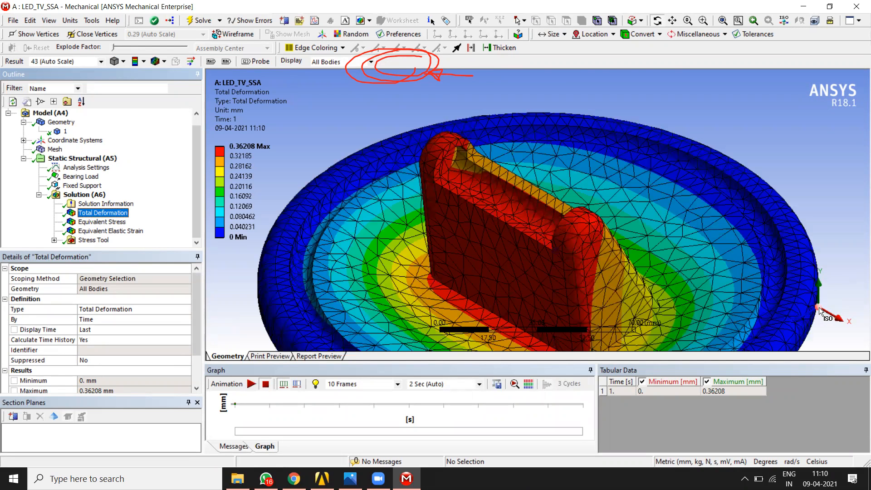
pyautogui.scroll(-2, 526, 263)
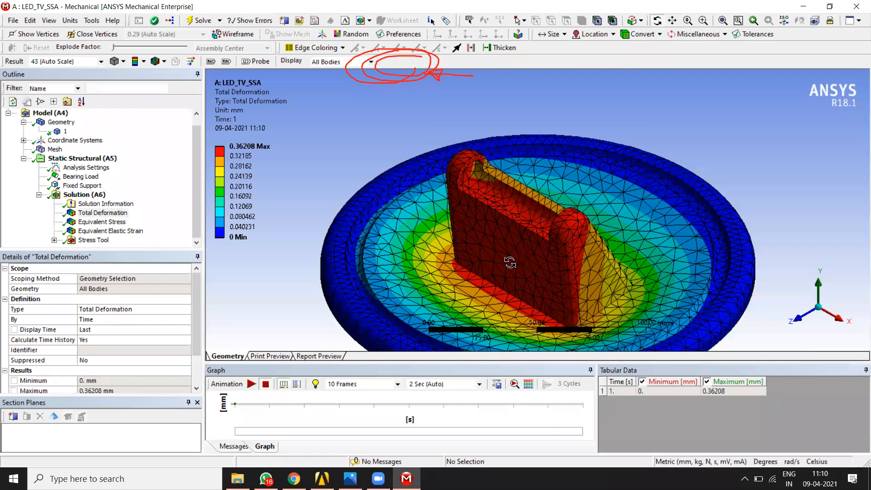
pyautogui.keyDown('ctrl'); pyautogui.moveTo(515, 261); pyautogui.dragTo(513, 198, button='middle'); pyautogui.keyUp('ctrl')
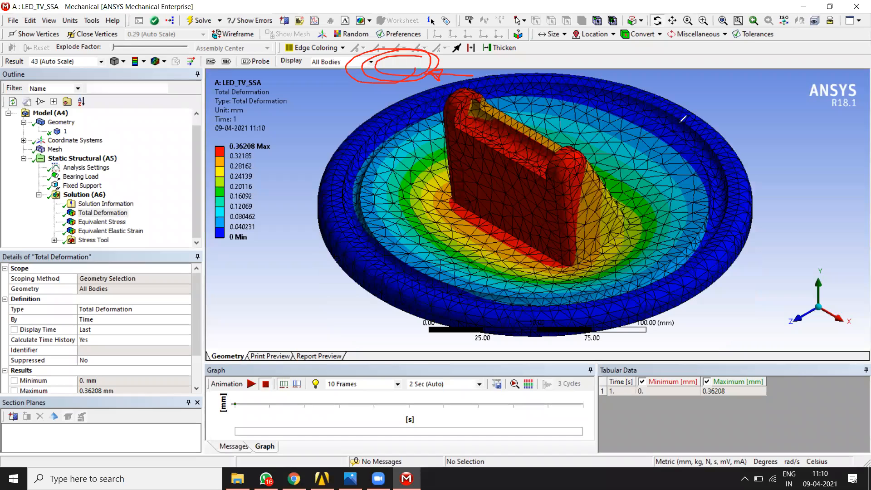
# Step: Circle and play the Total Deformation animation, view it along the X axis, and mark the sagging area under the base
pyautogui.moveTo(256, 365)
pyautogui.mouseDown()
pyautogui.moveTo(207, 387)
pyautogui.moveTo(245, 395)
pyautogui.moveTo(213, 365)
pyautogui.moveTo(193, 395)
pyautogui.moveTo(270, 366)
pyautogui.mouseUp()
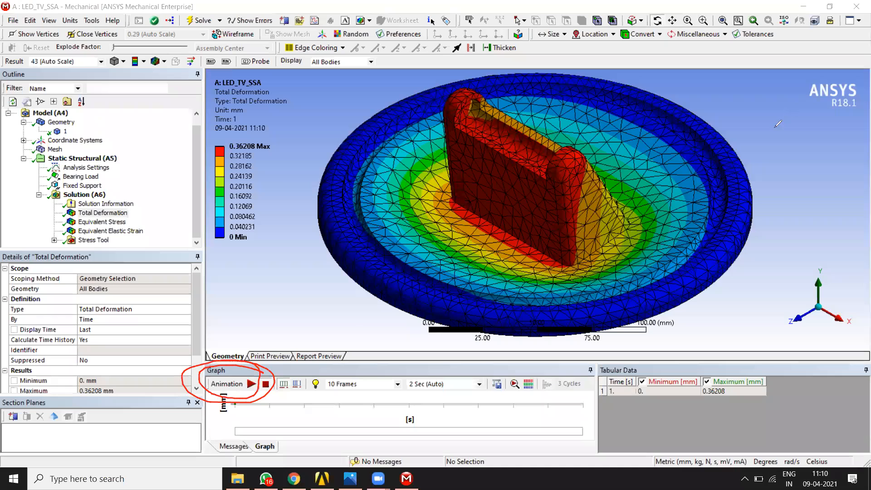
pyautogui.click(252, 385)
pyautogui.click(252, 384)
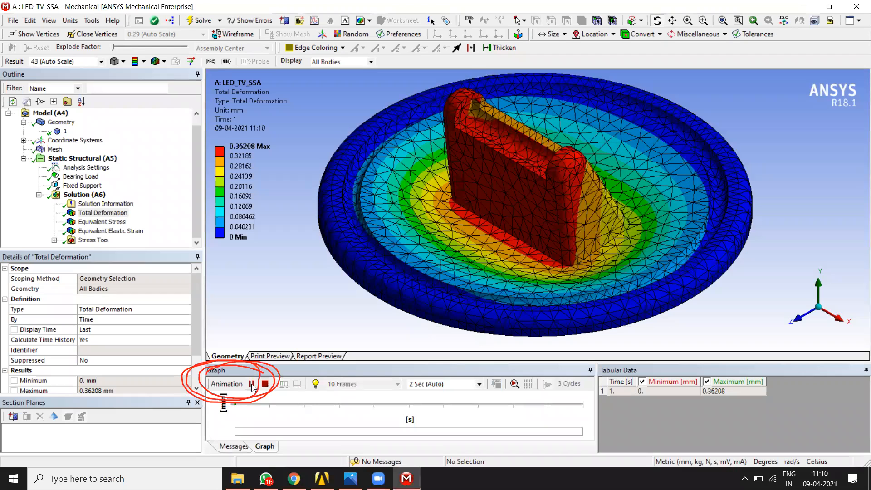
pyautogui.click(841, 319)
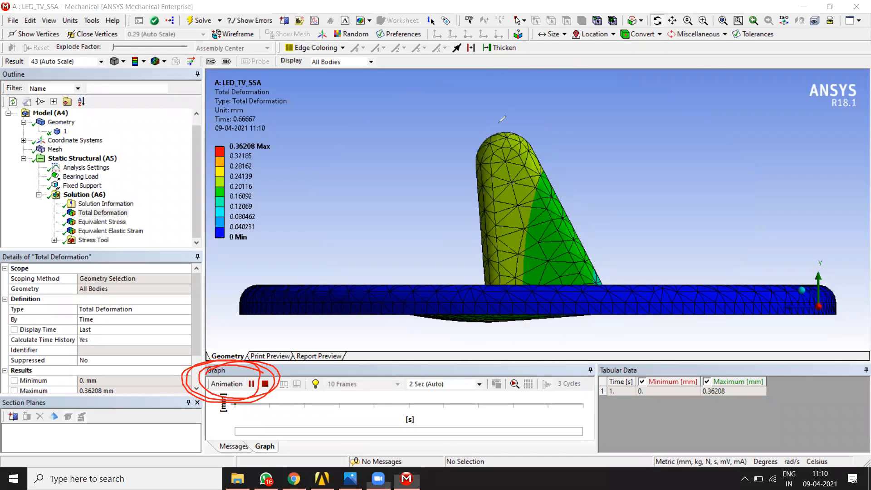
pyautogui.moveTo(437, 311)
pyautogui.mouseDown()
pyautogui.moveTo(468, 323)
pyautogui.moveTo(584, 301)
pyautogui.moveTo(540, 327)
pyautogui.mouseUp()
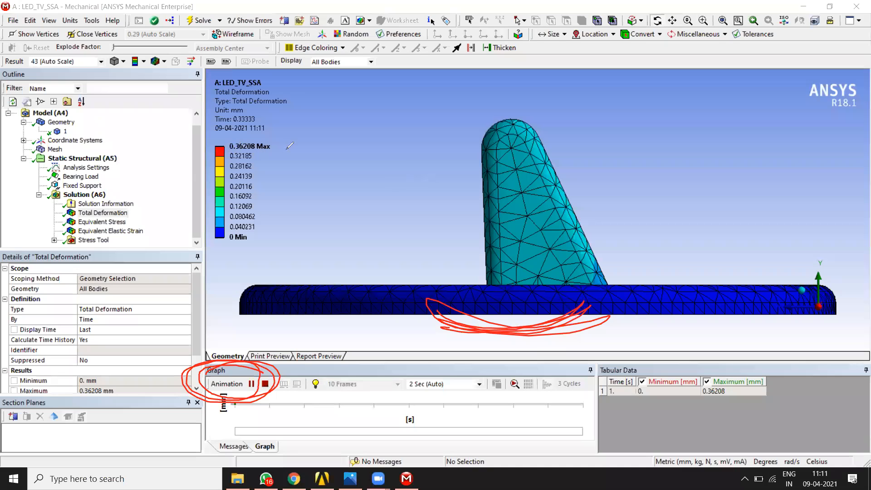
# Step: Circle the maximum deformation value, its unit and the result display scale with the annotation pen
pyautogui.moveTo(211, 122); pyautogui.dragTo(239, 154)
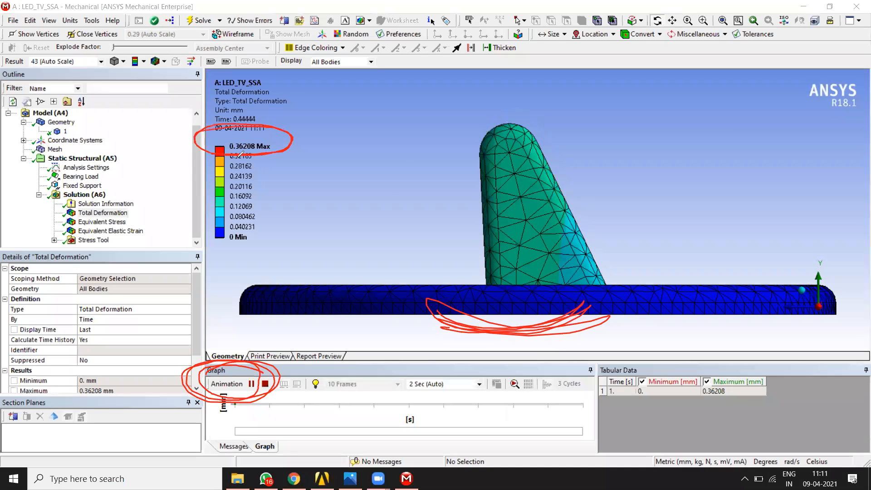
pyautogui.moveTo(298, 145); pyautogui.dragTo(291, 138)
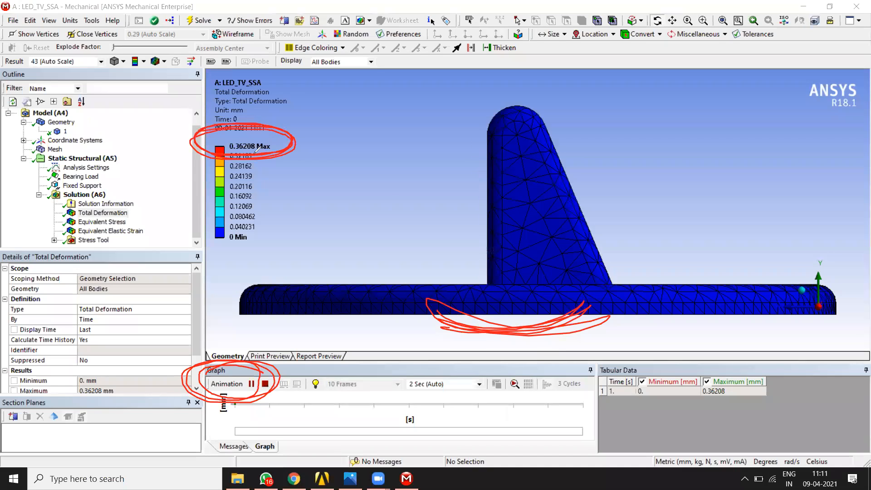
pyautogui.moveTo(242, 103)
pyautogui.mouseDown()
pyautogui.moveTo(215, 114)
pyautogui.moveTo(245, 109)
pyautogui.mouseUp()
pyautogui.moveTo(21, 52)
pyautogui.mouseDown()
pyautogui.moveTo(2, 58)
pyautogui.moveTo(28, 77)
pyautogui.moveTo(73, 50)
pyautogui.moveTo(3, 58)
pyautogui.moveTo(62, 48)
pyautogui.moveTo(57, 88)
pyautogui.mouseUp()
pyautogui.moveTo(86, 40)
pyautogui.mouseDown()
pyautogui.moveTo(107, 71)
pyautogui.moveTo(9, 50)
pyautogui.moveTo(14, 80)
pyautogui.moveTo(68, 45)
pyautogui.moveTo(16, 60)
pyautogui.mouseUp()
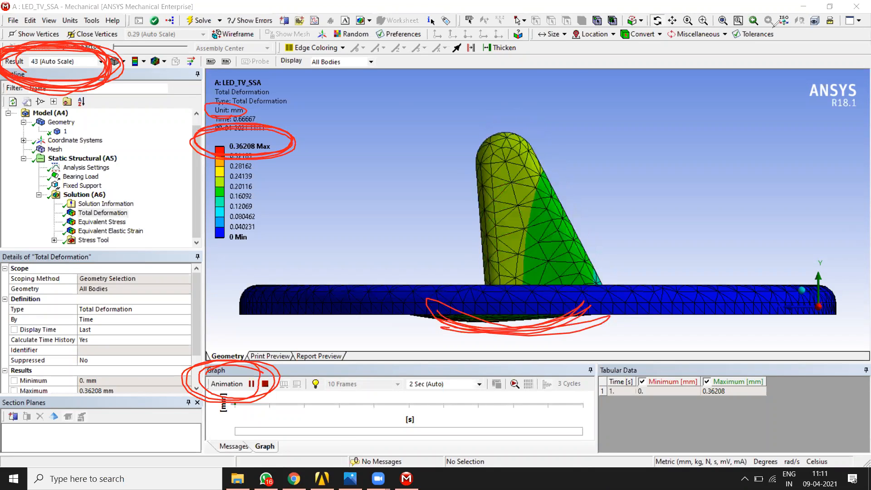
# Step: Circle the result display scale, set it to 1.0 (True Scale), and replay the Total Deformation animation
pyautogui.moveTo(8, 54)
pyautogui.mouseDown()
pyautogui.moveTo(55, 76)
pyautogui.moveTo(86, 52)
pyautogui.moveTo(4, 59)
pyautogui.moveTo(102, 72)
pyautogui.moveTo(9, 52)
pyautogui.moveTo(48, 85)
pyautogui.mouseUp()
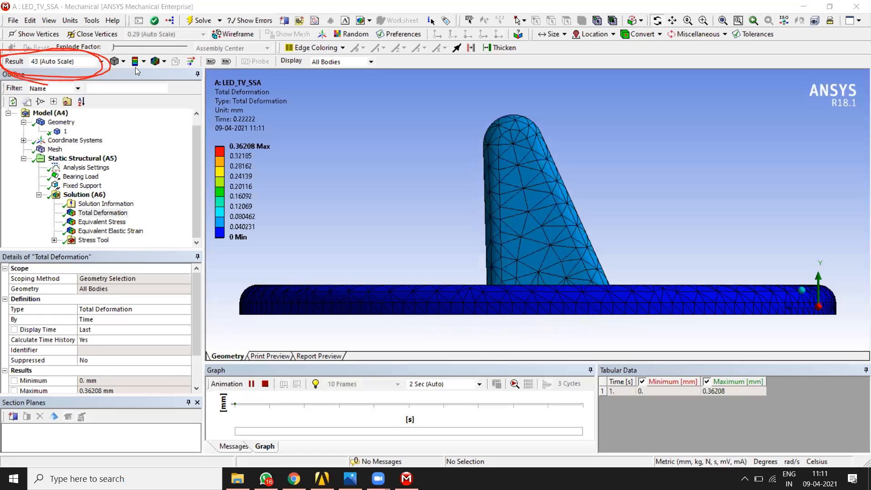
pyautogui.click(100, 61)
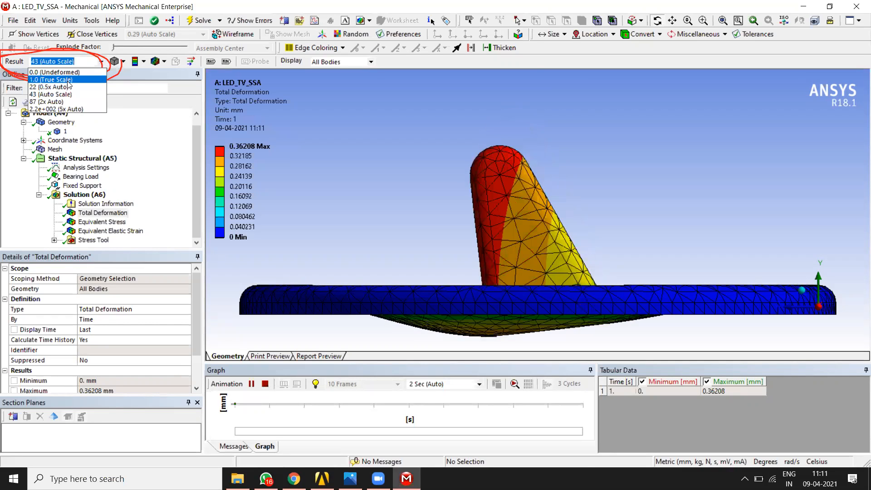
pyautogui.click(51, 80)
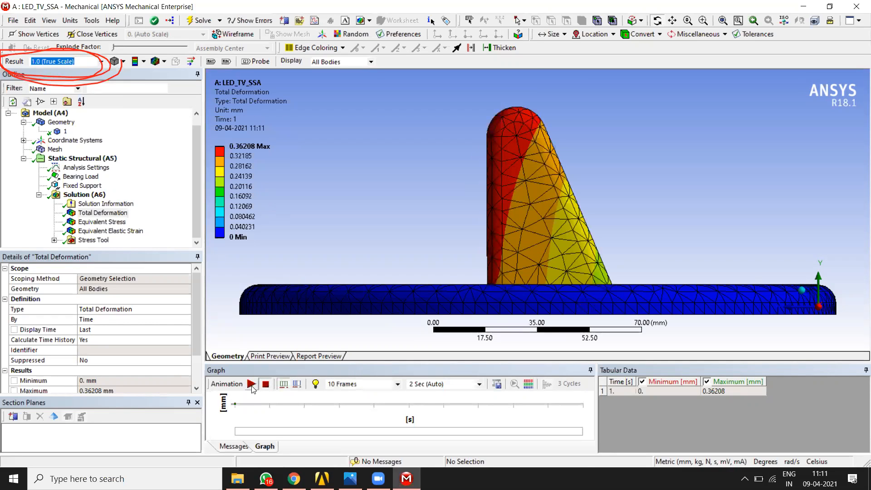
pyautogui.click(251, 384)
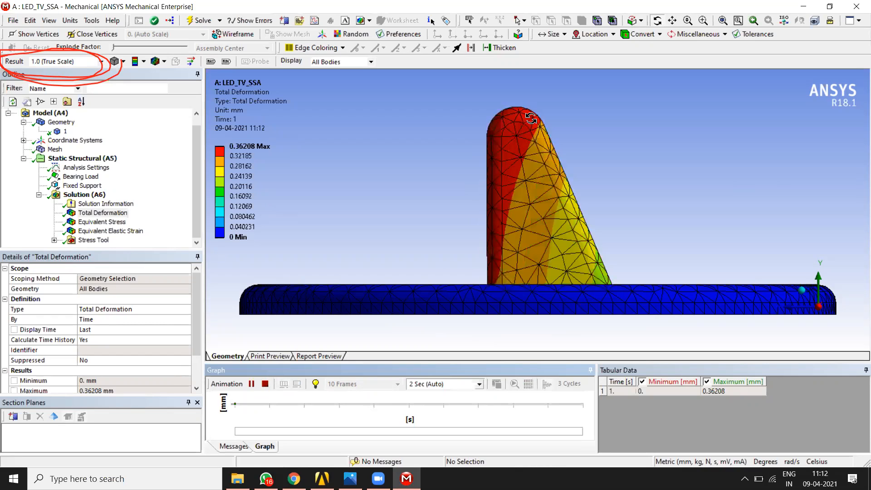
# Step: Examine the upright's rounded top up close during the true-scale animation, and underline the maximum deformation value
pyautogui.scroll(3, 529, 107)
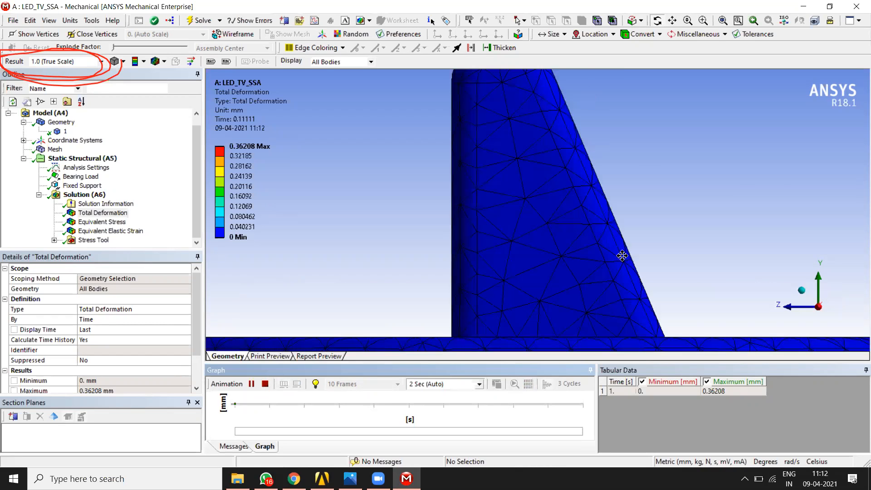
pyautogui.keyDown('ctrl'); pyautogui.moveTo(622, 256); pyautogui.dragTo(644, 345, button='middle'); pyautogui.keyUp('ctrl')
pyautogui.scroll(3, 522, 222)
pyautogui.scroll(6, 529, 183)
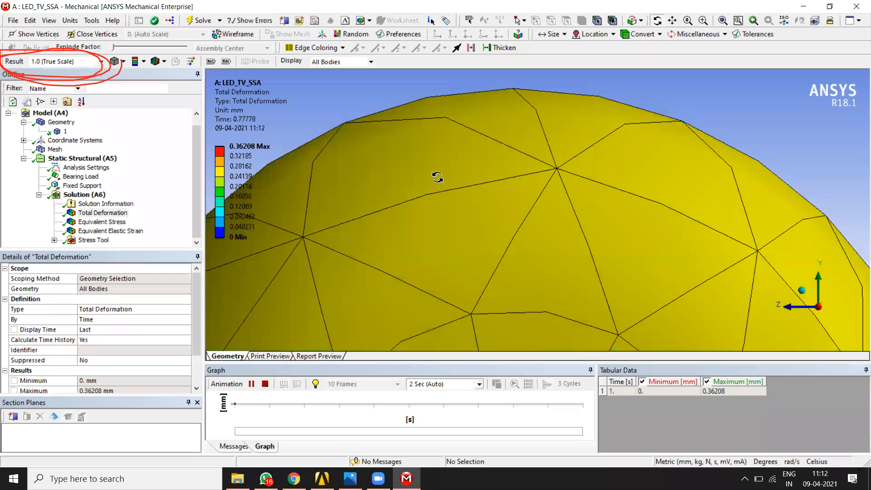
pyautogui.moveTo(437, 177); pyautogui.dragTo(551, 181)
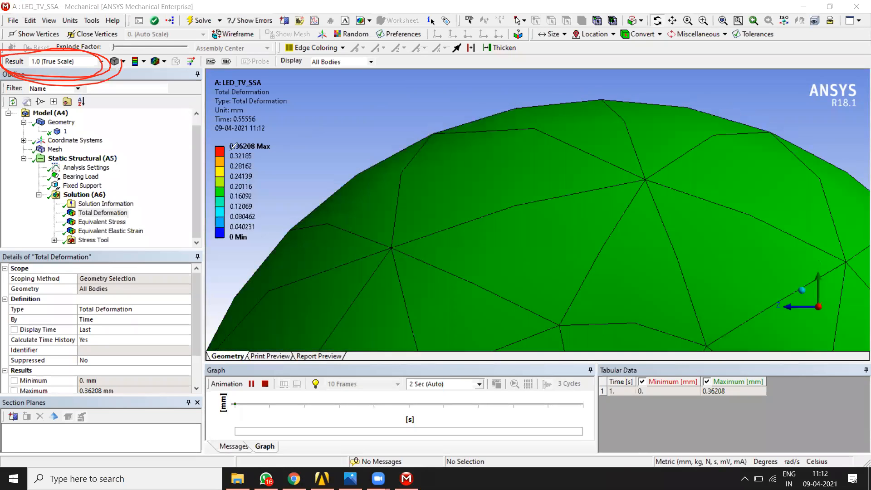
pyautogui.moveTo(230, 153); pyautogui.dragTo(276, 153)
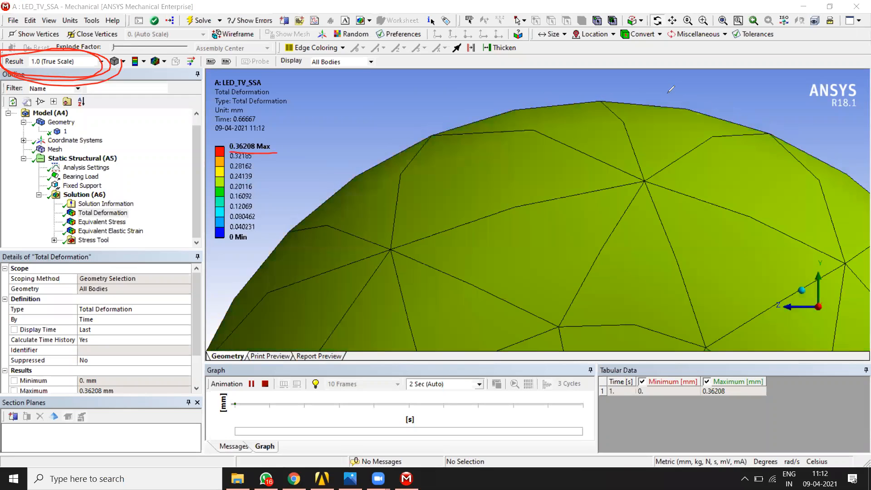
pyautogui.press('Escape')
pyautogui.scroll(-3, 536, 165)
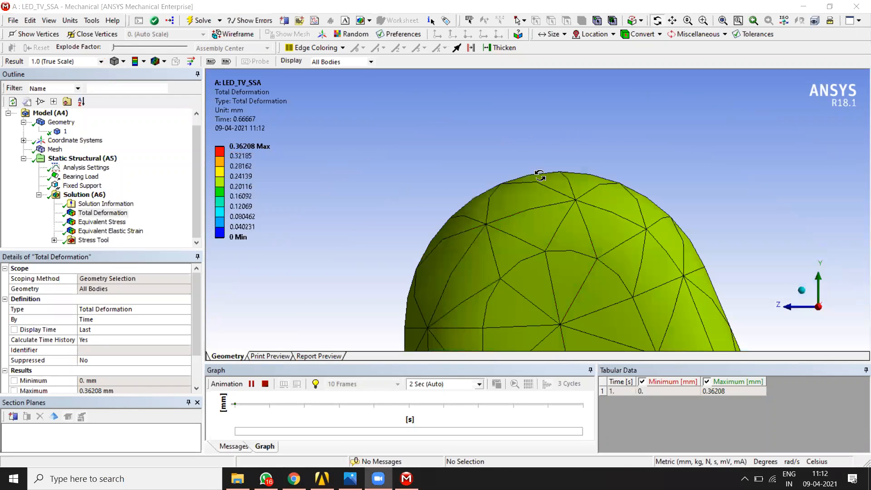
pyautogui.scroll(-1, 594, 215)
pyautogui.keyDown('ctrl'); pyautogui.moveTo(594, 215); pyautogui.dragTo(550, 110, button='middle'); pyautogui.keyUp('ctrl')
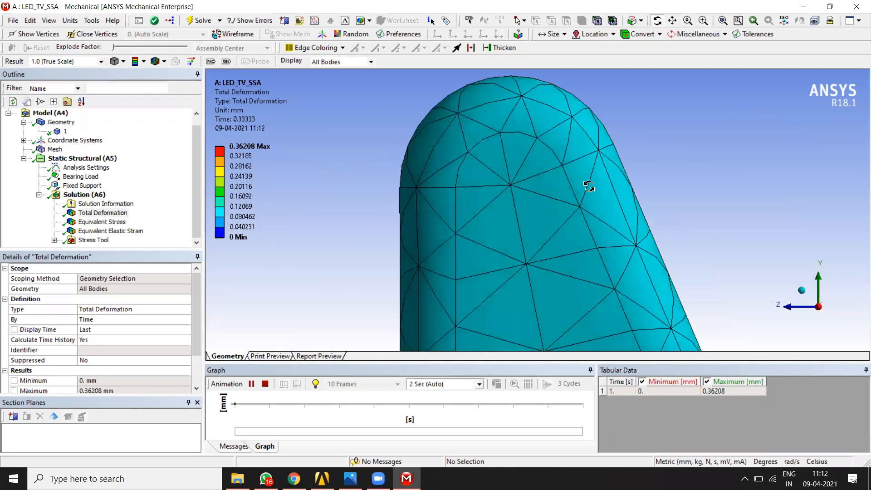
# Step: Display the Equivalent Stress contour in isometric view and circle its maximum value and unit, clearing the marks when finished
pyautogui.click(815, 304)
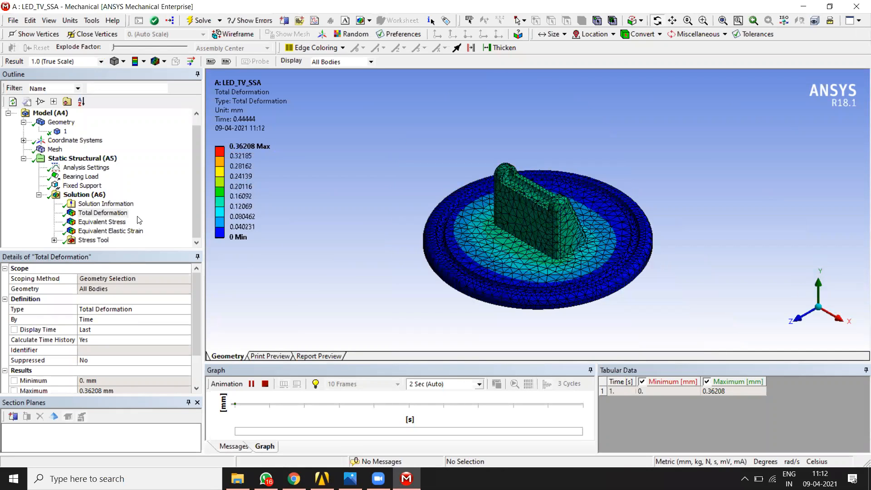
pyautogui.click(101, 222)
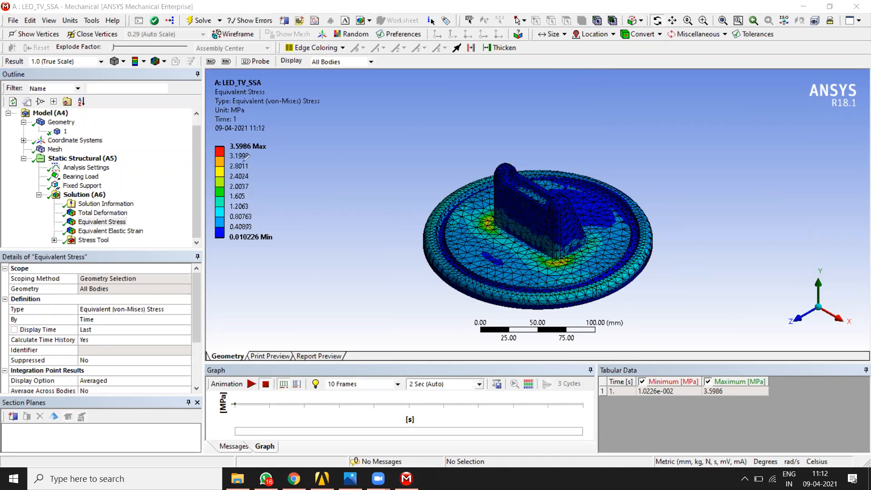
pyautogui.moveTo(217, 141)
pyautogui.mouseDown()
pyautogui.moveTo(245, 151)
pyautogui.moveTo(286, 138)
pyautogui.moveTo(241, 132)
pyautogui.moveTo(216, 139)
pyautogui.mouseUp()
pyautogui.moveTo(277, 152)
pyautogui.mouseDown()
pyautogui.moveTo(266, 130)
pyautogui.moveTo(213, 115)
pyautogui.moveTo(234, 114)
pyautogui.mouseUp()
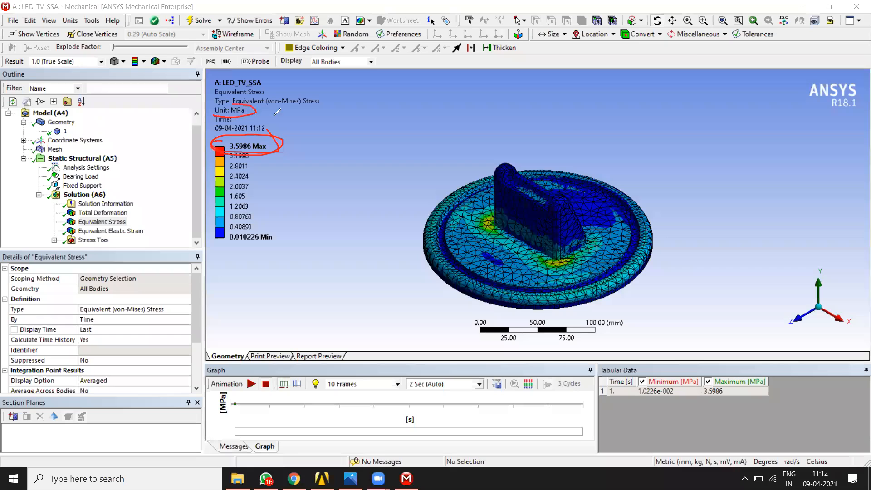
pyautogui.press('Escape')
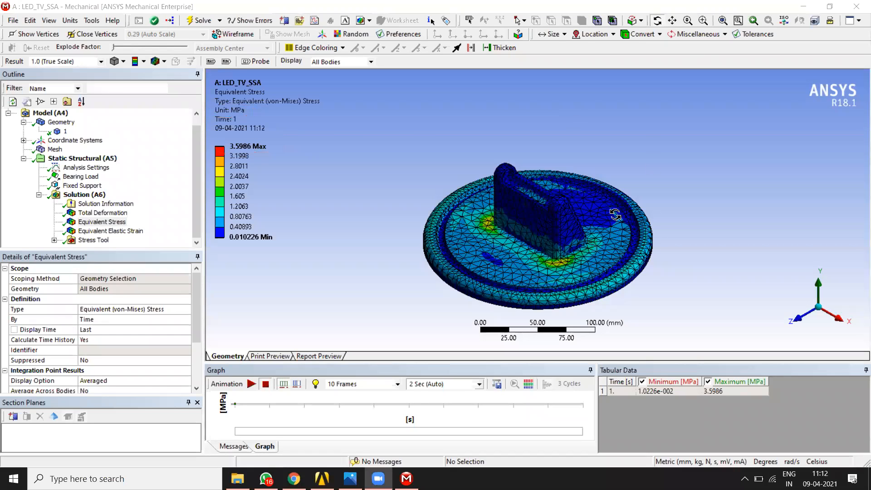
# Step: Examine the stress concentrations at the corners of the rectangular recess on the underside of the base
pyautogui.keyDown('ctrl'); pyautogui.moveTo(655, 287); pyautogui.dragTo(591, 171, button='middle'); pyautogui.keyUp('ctrl')
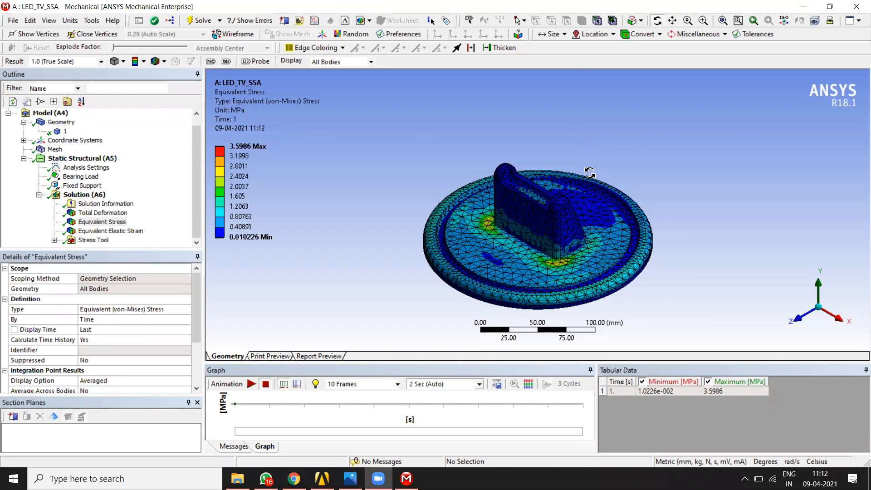
pyautogui.moveTo(562, 174); pyautogui.dragTo(510, 112)
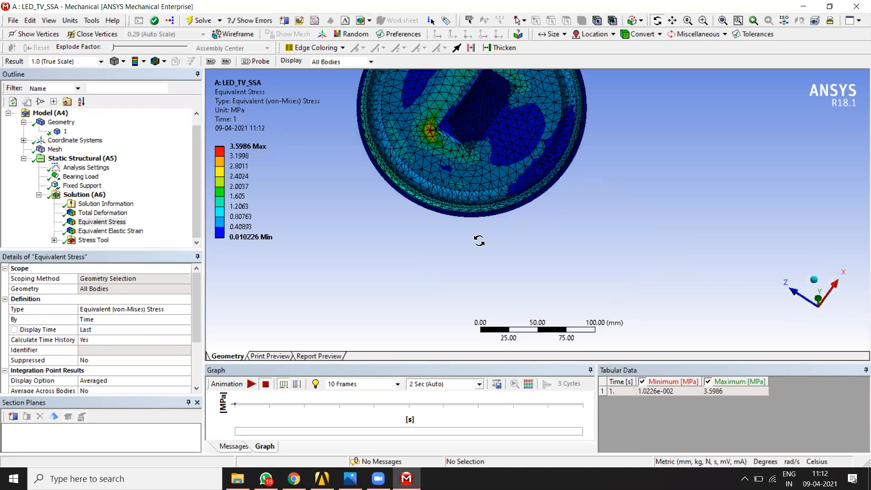
pyautogui.scroll(4, 482, 237)
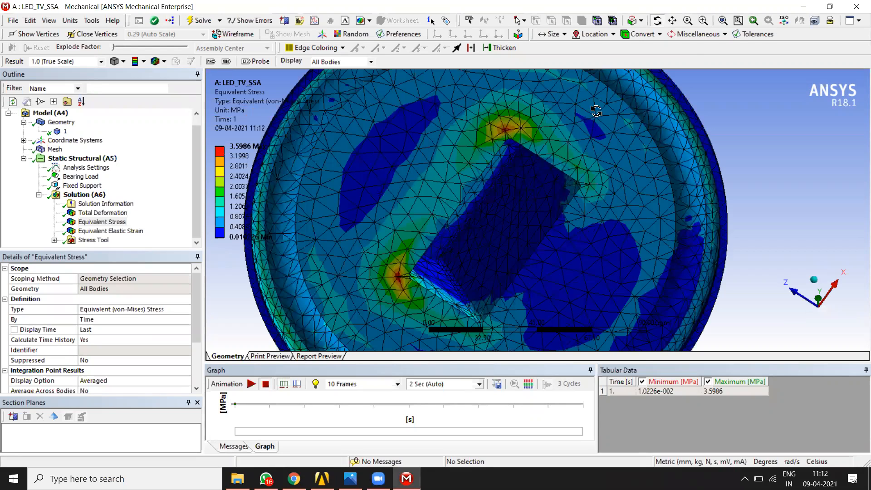
pyautogui.scroll(2, 596, 111)
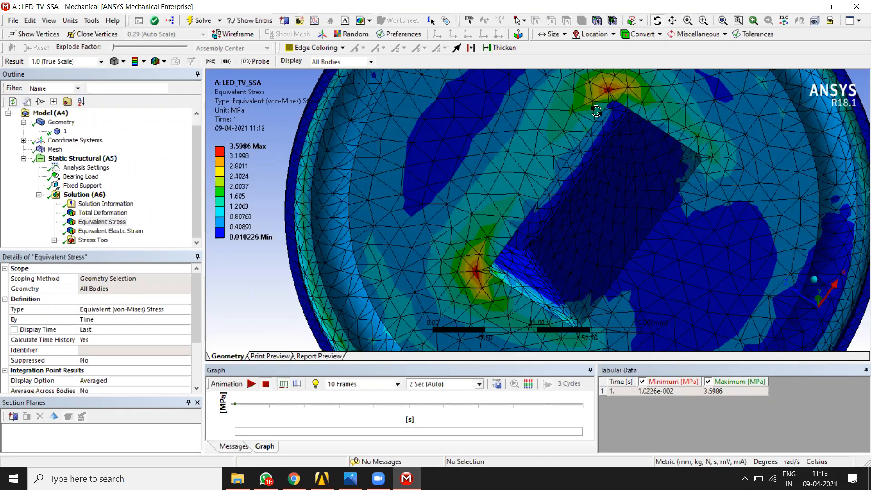
# Step: Handwrite the factor of safety estimate 37/3 and FOS = 12 over the isometric stress view, and clear the notes and the battery notice
pyautogui.click(814, 280)
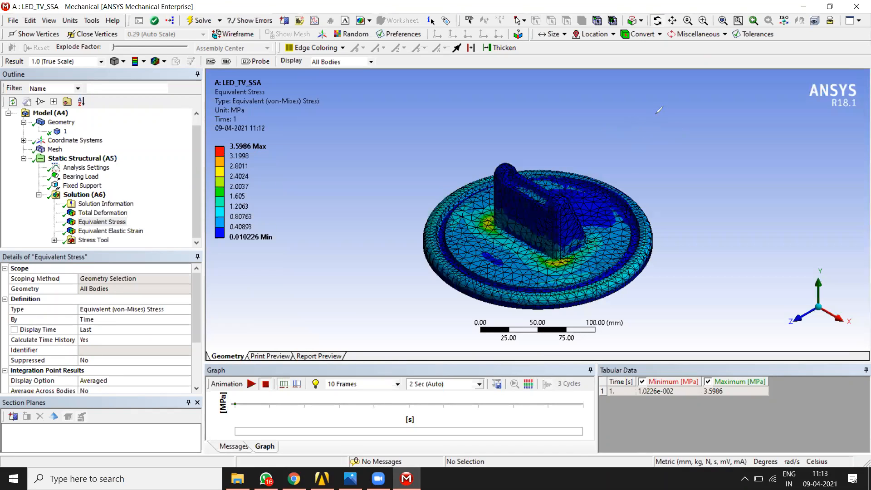
pyautogui.moveTo(657, 112); pyautogui.dragTo(665, 137)
pyautogui.moveTo(703, 108); pyautogui.dragTo(705, 133)
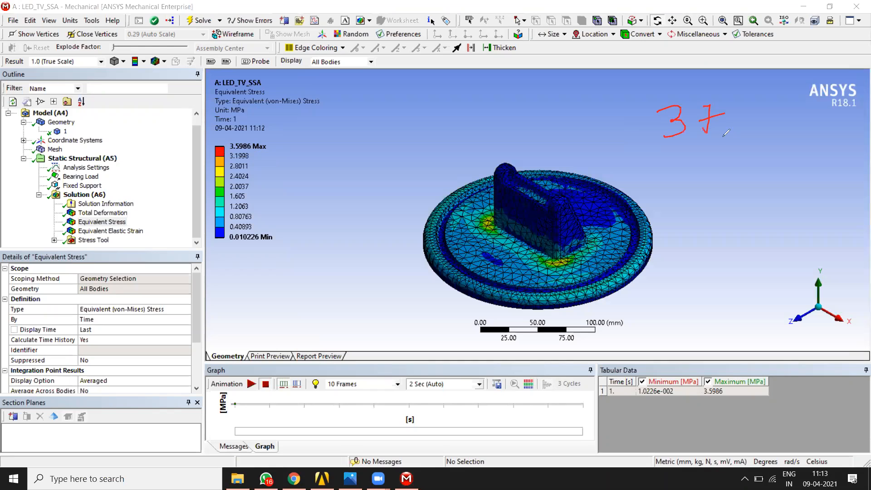
pyautogui.moveTo(660, 150); pyautogui.dragTo(734, 143)
pyautogui.moveTo(680, 157); pyautogui.dragTo(687, 185)
pyautogui.moveTo(385, 135); pyautogui.dragTo(398, 129)
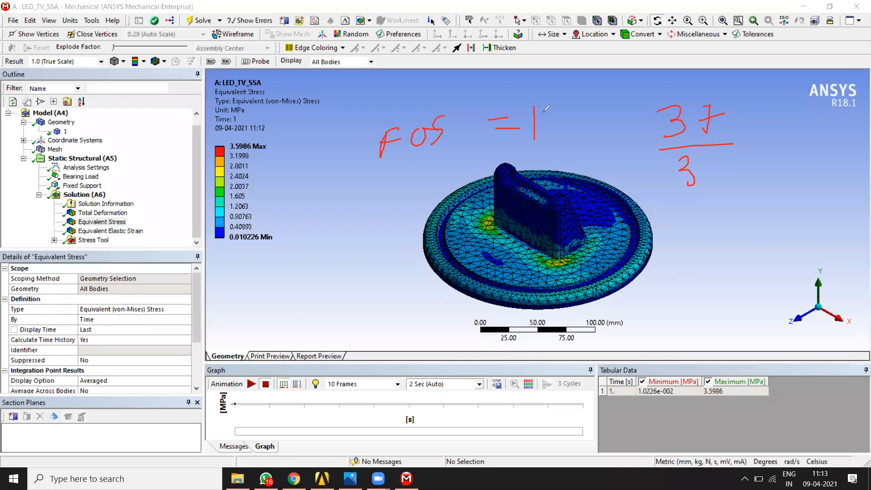
pyautogui.moveTo(541, 110)
pyautogui.mouseDown()
pyautogui.moveTo(559, 134)
pyautogui.moveTo(577, 135)
pyautogui.mouseUp()
pyautogui.moveTo(517, 122)
pyautogui.mouseDown()
pyautogui.moveTo(499, 134)
pyautogui.moveTo(535, 129)
pyautogui.moveTo(482, 164)
pyautogui.mouseUp()
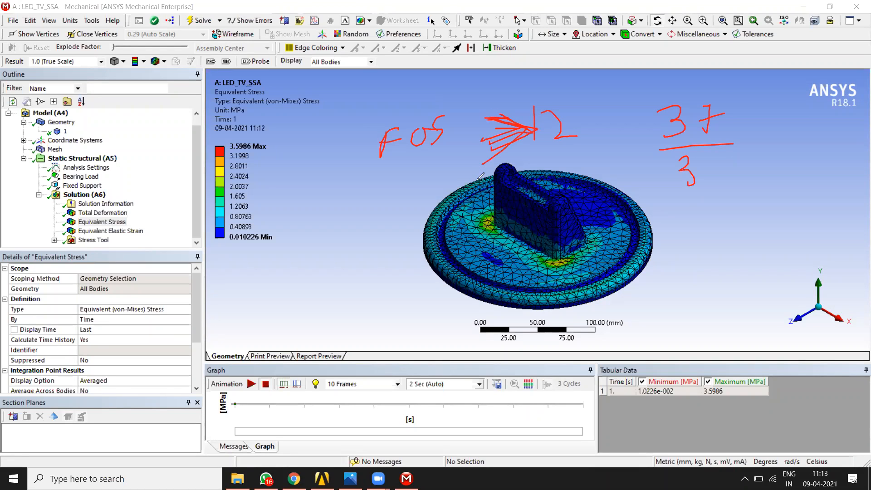
pyautogui.moveTo(705, 93)
pyautogui.mouseDown()
pyautogui.moveTo(744, 96)
pyautogui.moveTo(671, 140)
pyautogui.mouseUp()
pyautogui.click(653, 93)
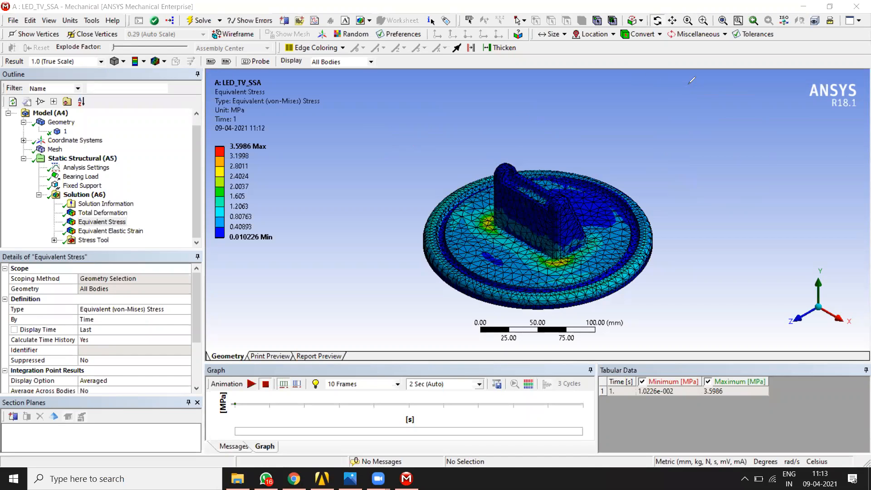
pyautogui.click(691, 80)
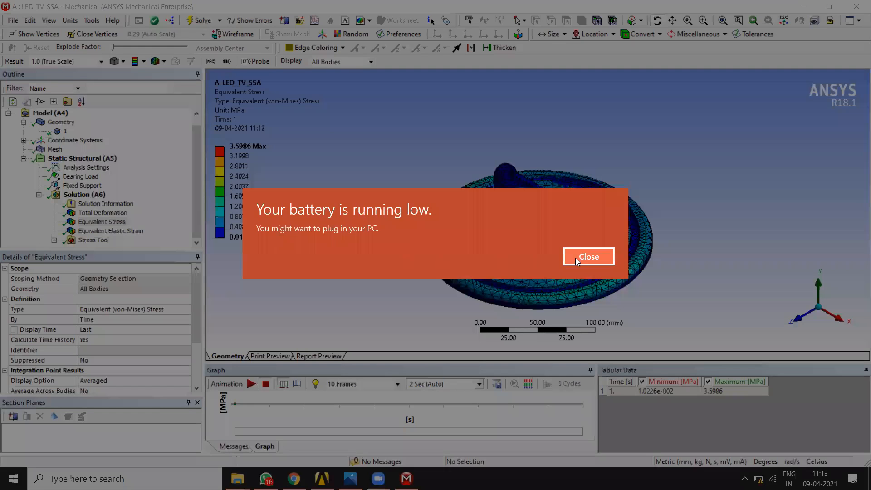
pyautogui.click(577, 258)
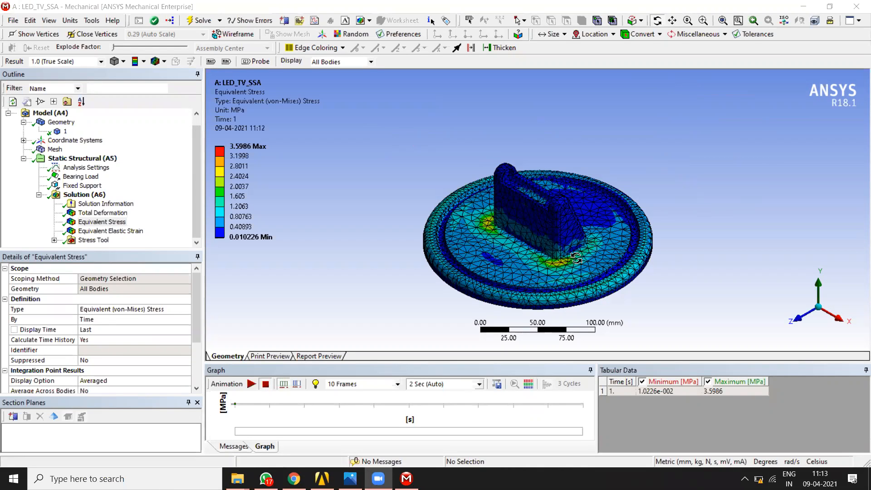
# Step: Display the Safety Factor result under Stress Tool and circle its maximum and minimum legend values
pyautogui.click(54, 240)
pyautogui.click(119, 241)
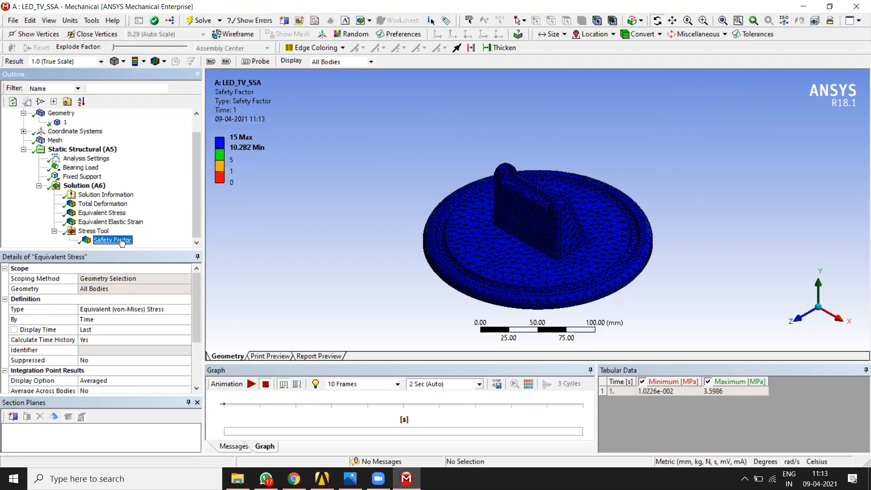
pyautogui.click(309, 153)
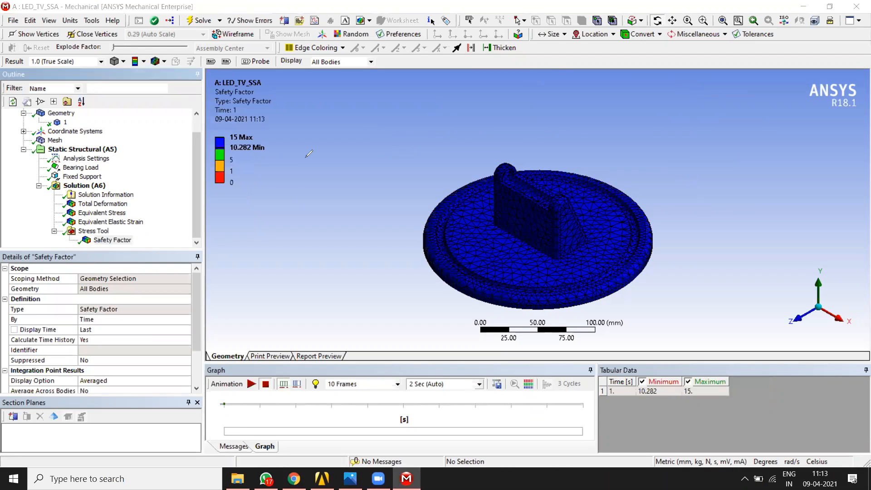
pyautogui.click(212, 150)
pyautogui.moveTo(212, 151); pyautogui.dragTo(216, 155)
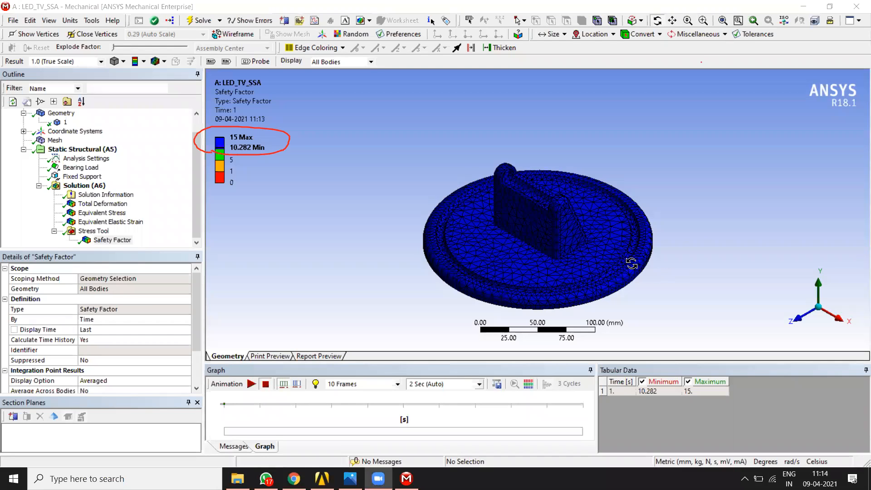
# Step: Inspect the safety factor contour on the underside of the base, circle the legend's 0 to 1 band, and clear the marks
pyautogui.moveTo(579, 184); pyautogui.dragTo(575, 174)
pyautogui.moveTo(461, 163); pyautogui.dragTo(447, 234)
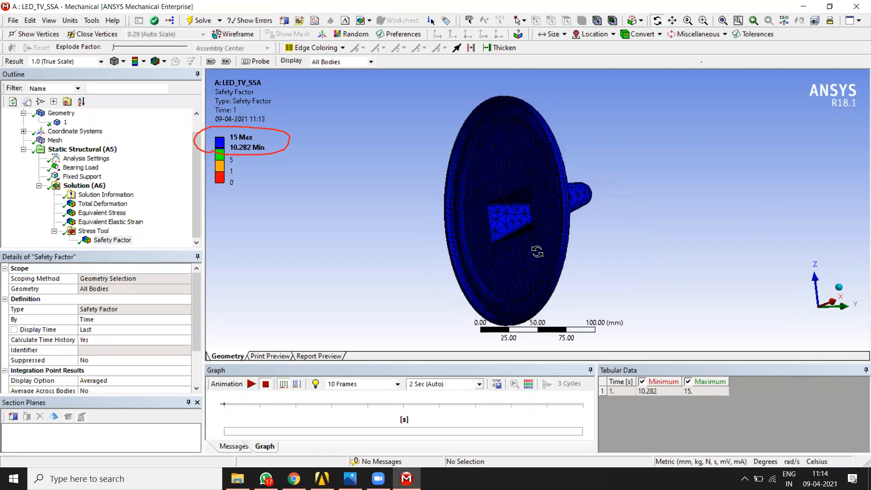
pyautogui.moveTo(504, 255); pyautogui.dragTo(612, 107)
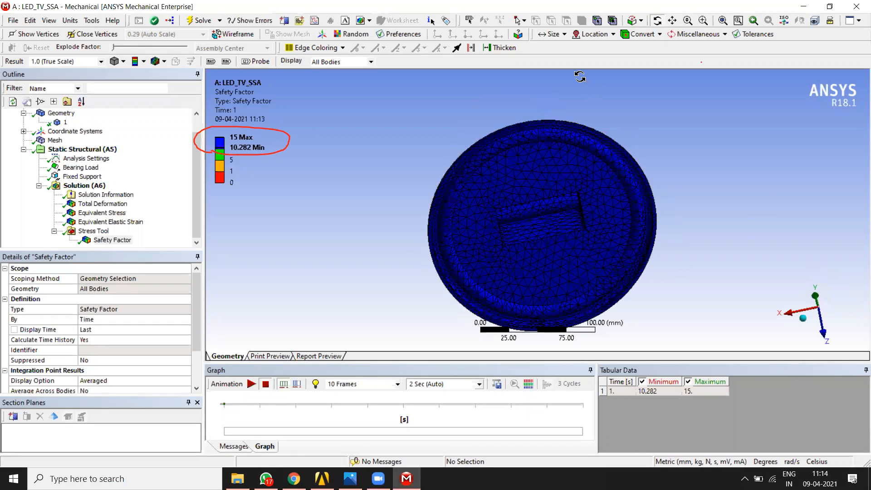
pyautogui.moveTo(245, 169); pyautogui.dragTo(207, 173)
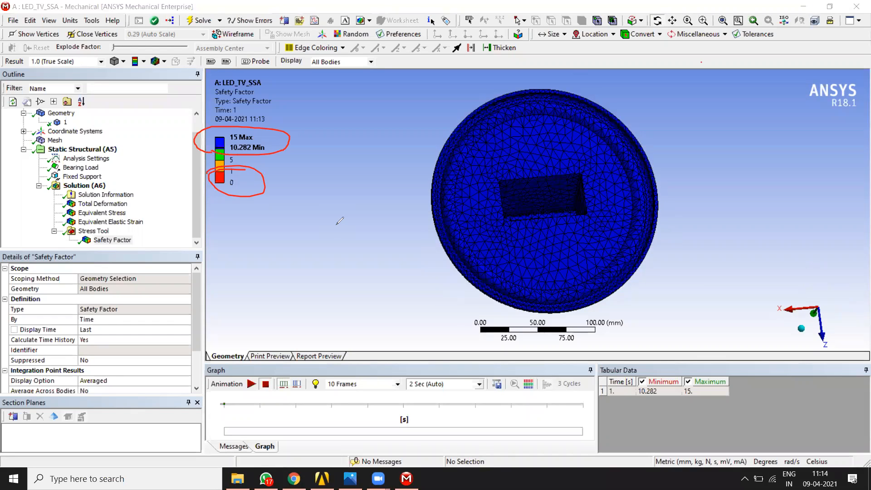
pyautogui.click(689, 82)
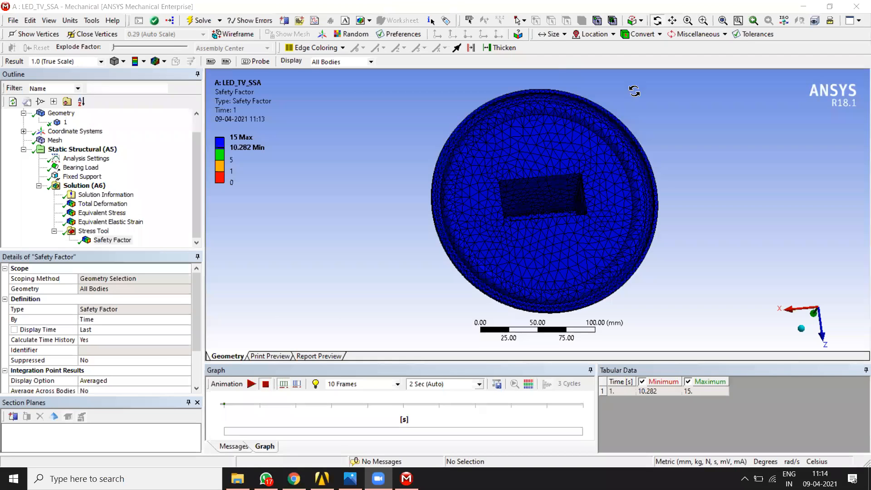
# Step: Restore the isometric view of the safety factor result, review the problem description image in Photos, and return to Mechanical
pyautogui.click(801, 328)
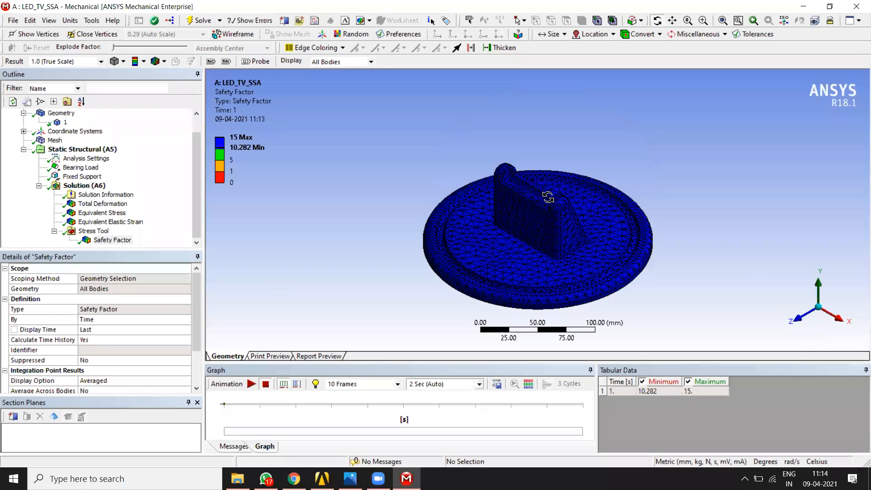
pyautogui.scroll(2, 548, 198)
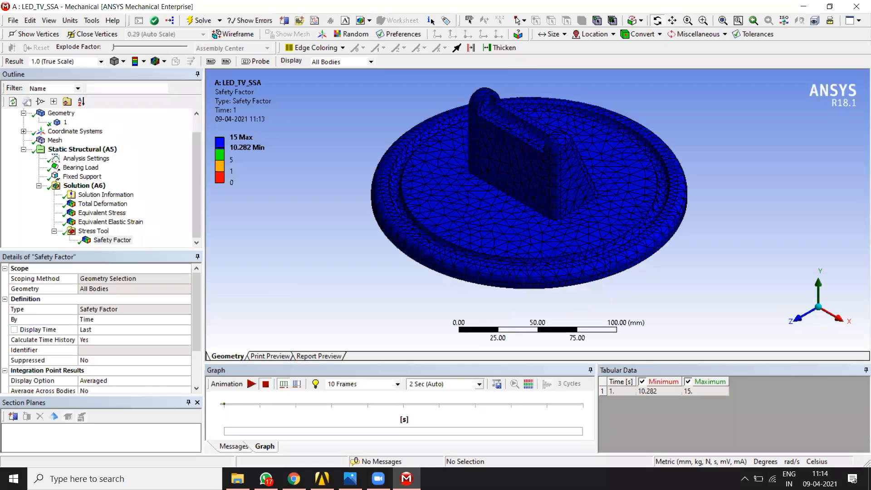
pyautogui.moveTo(350, 479)
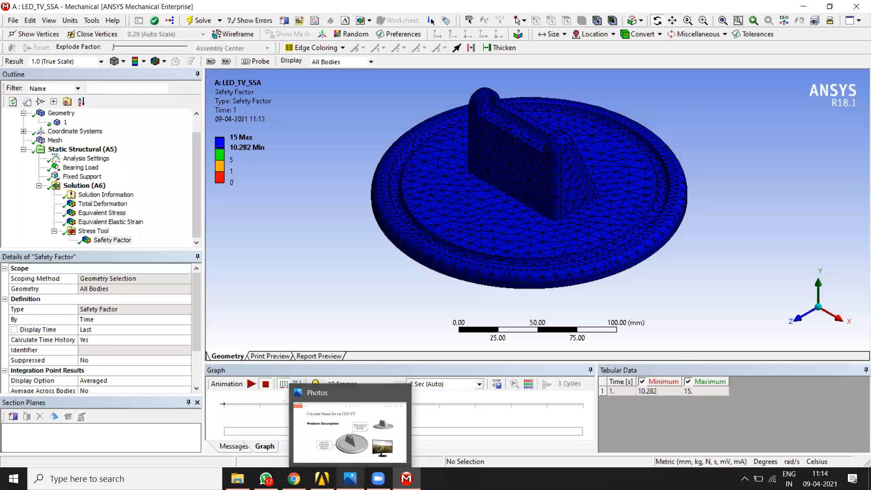
pyautogui.click(350, 479)
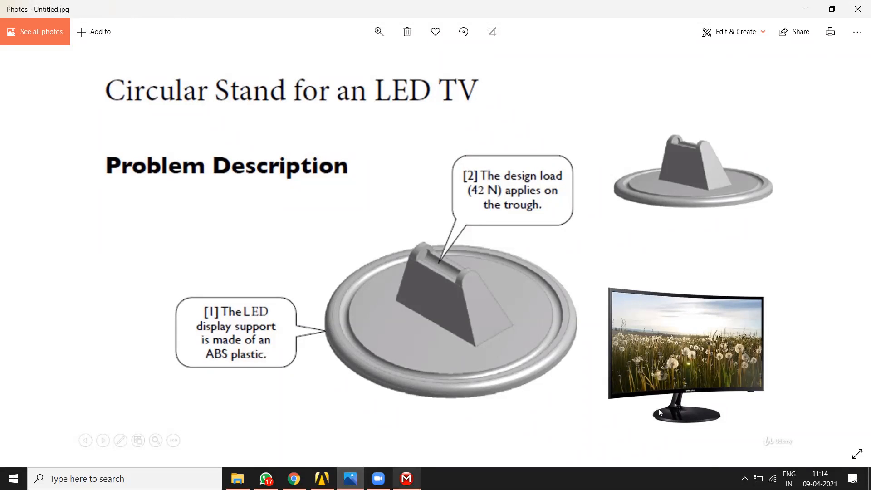
pyautogui.click(407, 478)
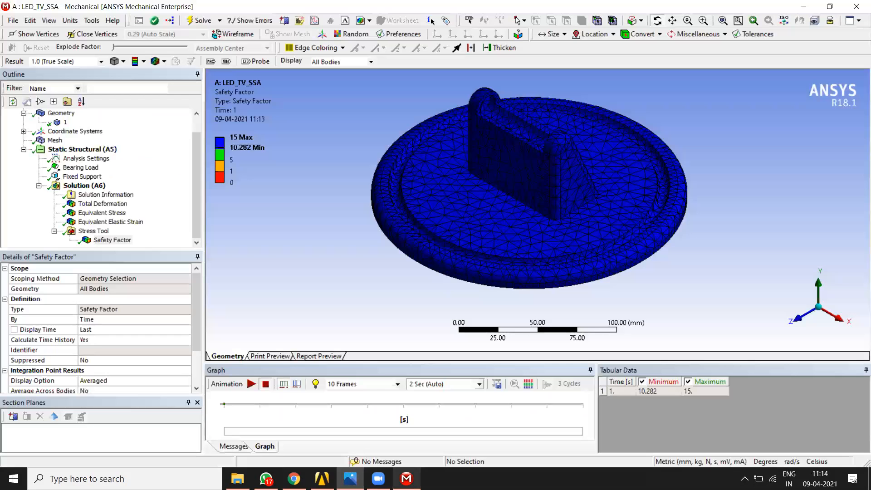
# Step: Display the mesh in Print Preview, circle the preview's name, and check the options available for the mesh picture
pyautogui.click(55, 140)
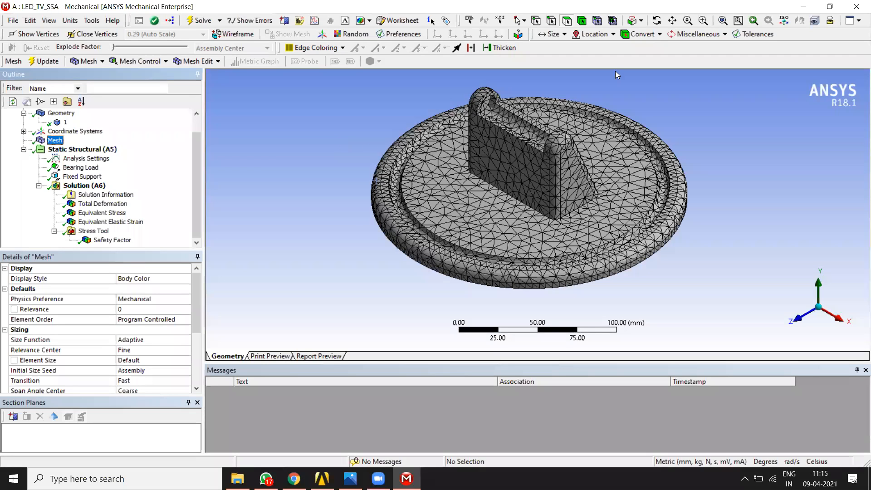
pyautogui.moveTo(274, 345)
pyautogui.mouseDown()
pyautogui.moveTo(262, 340)
pyautogui.moveTo(270, 373)
pyautogui.moveTo(288, 346)
pyautogui.moveTo(234, 363)
pyautogui.moveTo(300, 365)
pyautogui.moveTo(290, 379)
pyautogui.mouseUp()
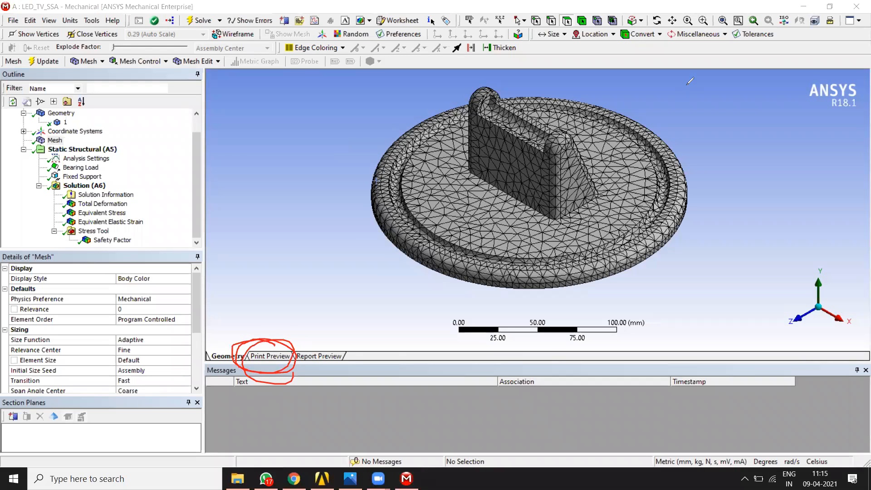
pyautogui.click(272, 355)
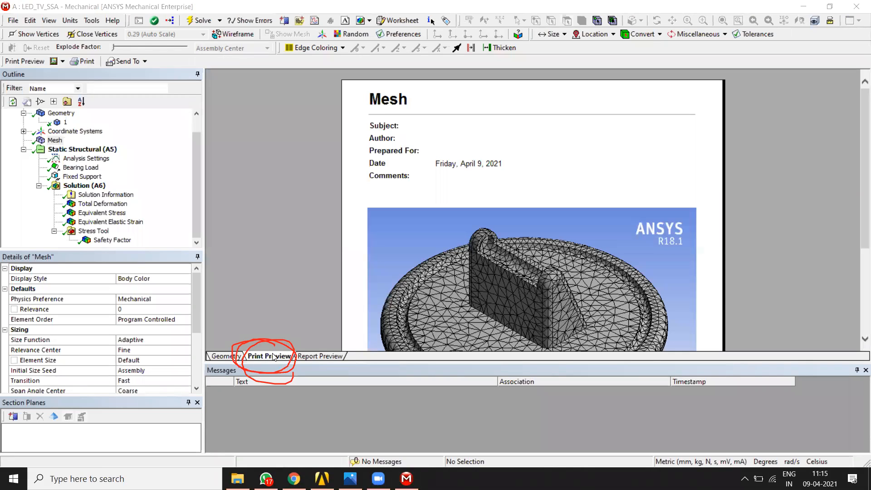
pyautogui.scroll(-3, 548, 231)
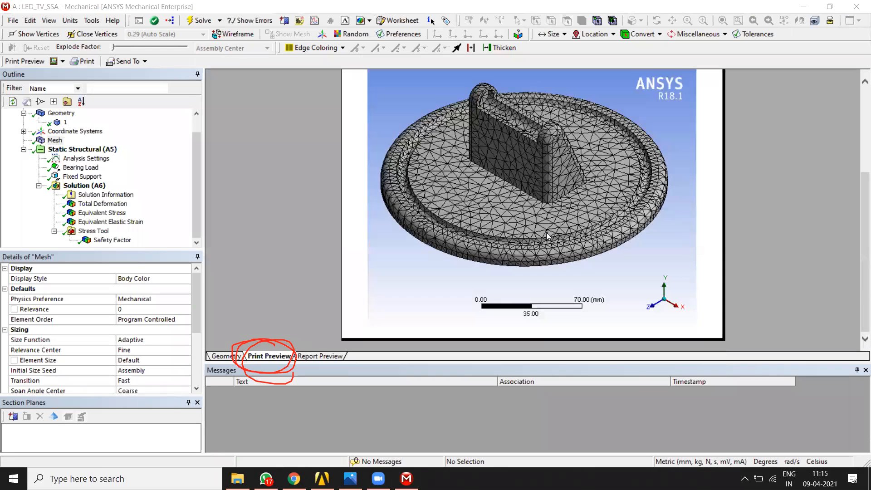
pyautogui.rightClick(513, 168)
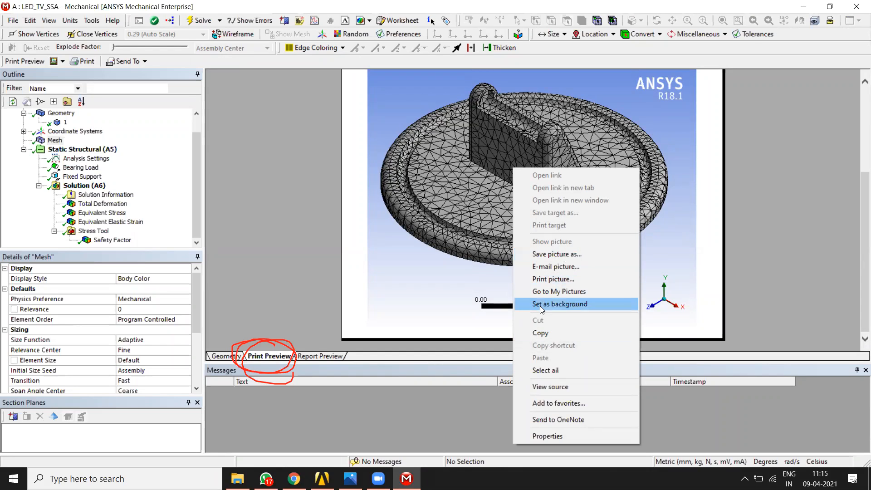
pyautogui.click(312, 191)
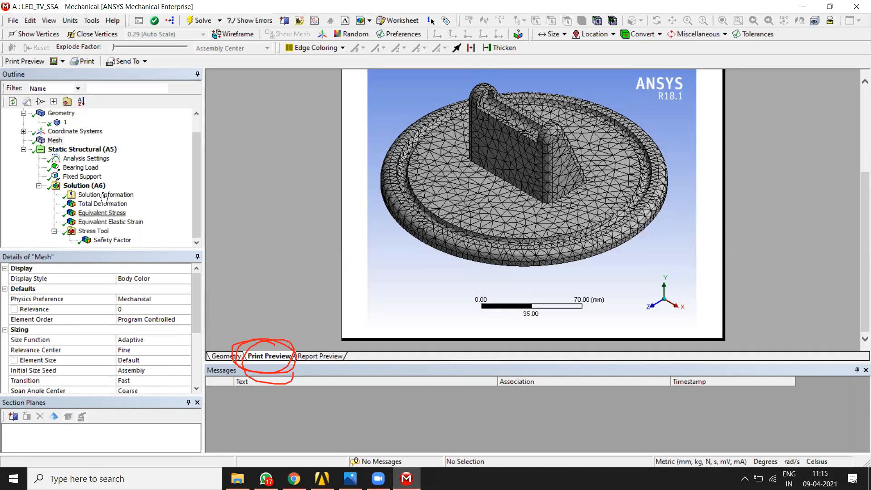
# Step: Preview the Static Structural load setup, circle the 42 N Bearing Load and Fixed Support labels, and clear the marks
pyautogui.click(71, 150)
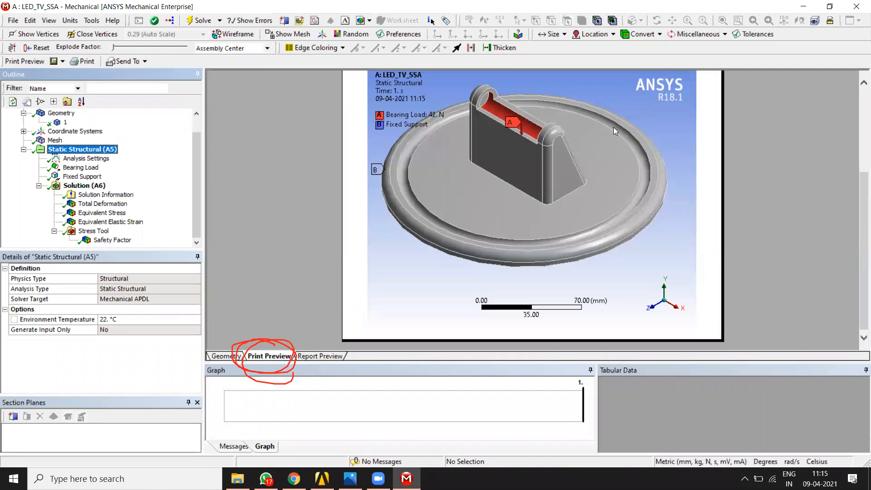
pyautogui.moveTo(380, 113)
pyautogui.mouseDown()
pyautogui.moveTo(372, 117)
pyautogui.moveTo(445, 120)
pyautogui.moveTo(373, 110)
pyautogui.mouseUp()
pyautogui.moveTo(519, 111)
pyautogui.mouseDown()
pyautogui.moveTo(508, 136)
pyautogui.moveTo(528, 105)
pyautogui.moveTo(522, 136)
pyautogui.mouseUp()
pyautogui.moveTo(443, 105)
pyautogui.mouseDown()
pyautogui.moveTo(429, 114)
pyautogui.moveTo(447, 108)
pyautogui.mouseUp()
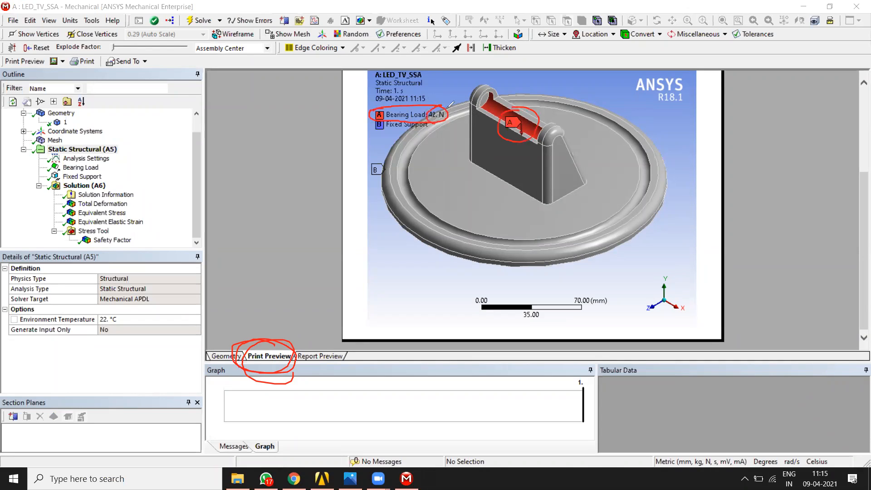
pyautogui.moveTo(386, 120)
pyautogui.mouseDown()
pyautogui.moveTo(378, 130)
pyautogui.moveTo(451, 123)
pyautogui.moveTo(379, 134)
pyautogui.moveTo(373, 193)
pyautogui.moveTo(409, 175)
pyautogui.moveTo(383, 150)
pyautogui.moveTo(399, 189)
pyautogui.moveTo(425, 168)
pyautogui.mouseUp()
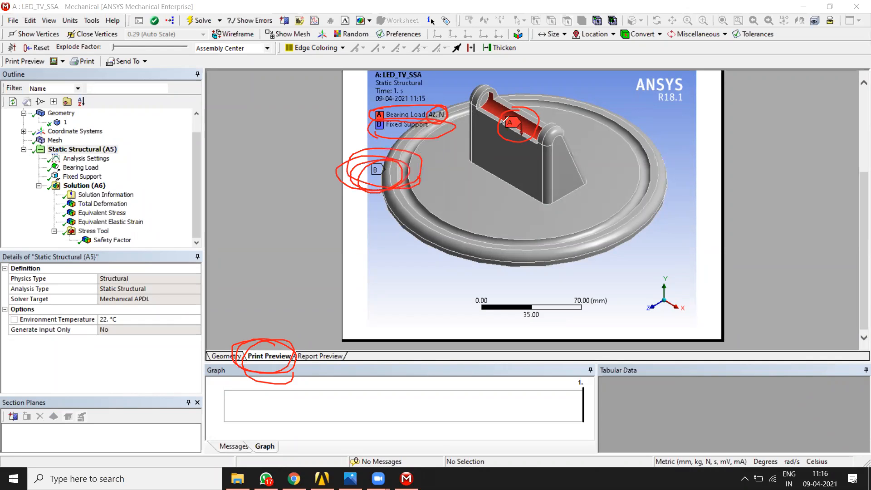
pyautogui.click(634, 93)
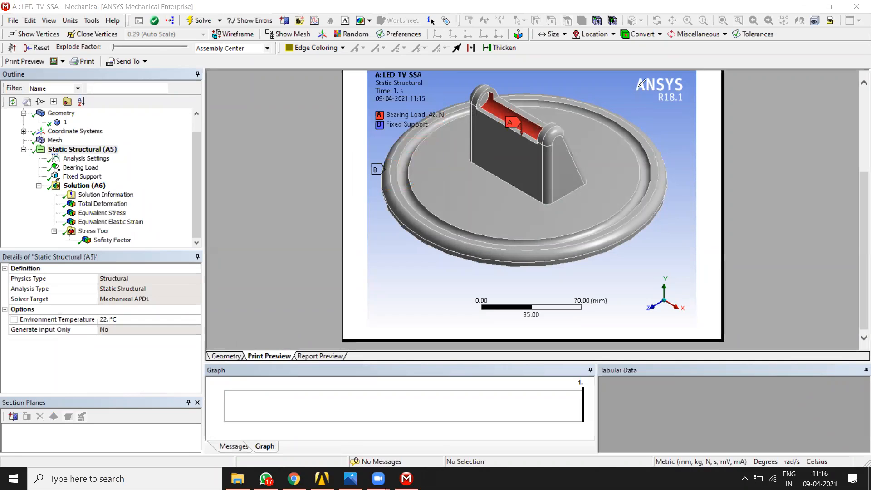
# Step: Show the Total Deformation and Equivalent Stress results in the print preview
pyautogui.click(83, 150)
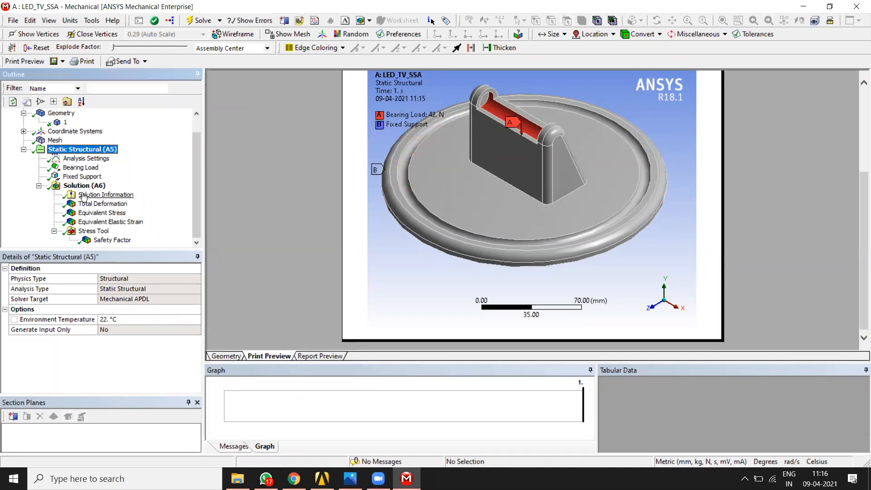
pyautogui.click(91, 203)
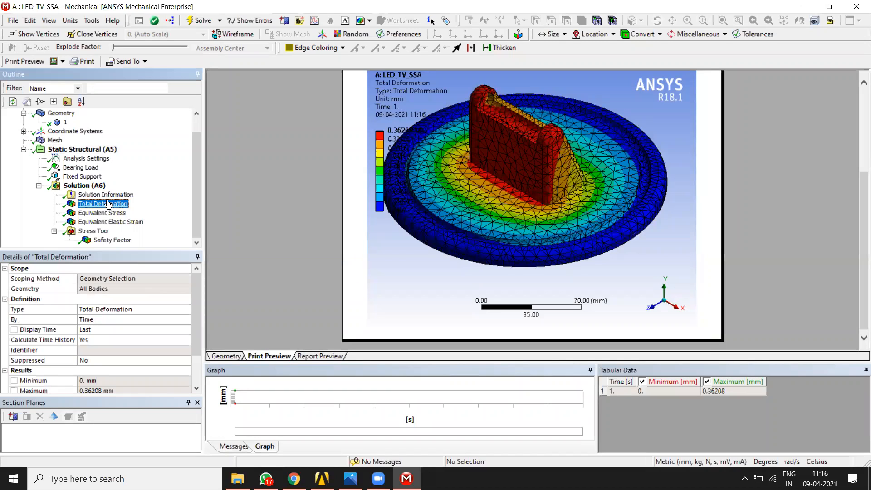
pyautogui.click(108, 213)
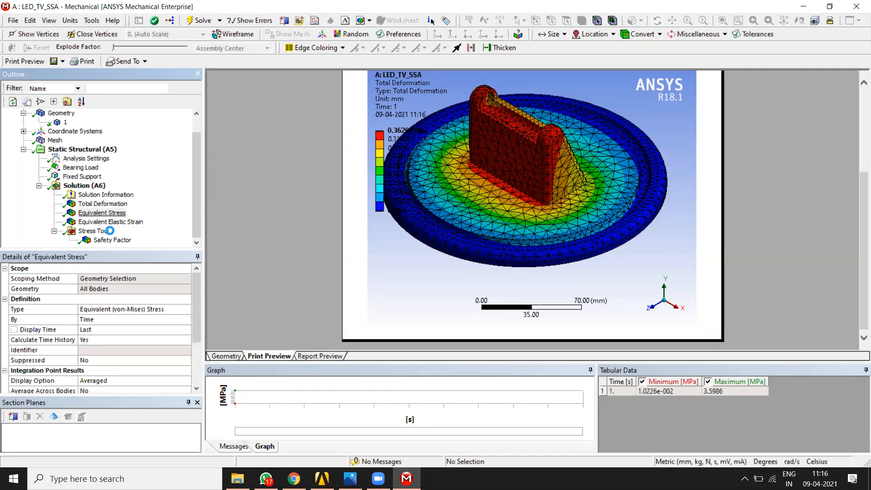